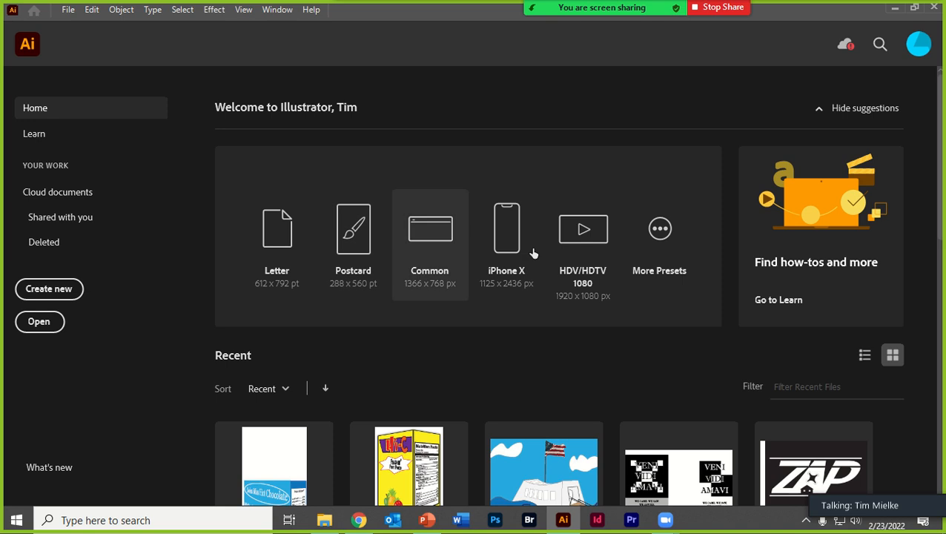
- Create a Letter document, add an area text frame about 484 by 574 pt, and clear its placeholder text
click(256, 247)
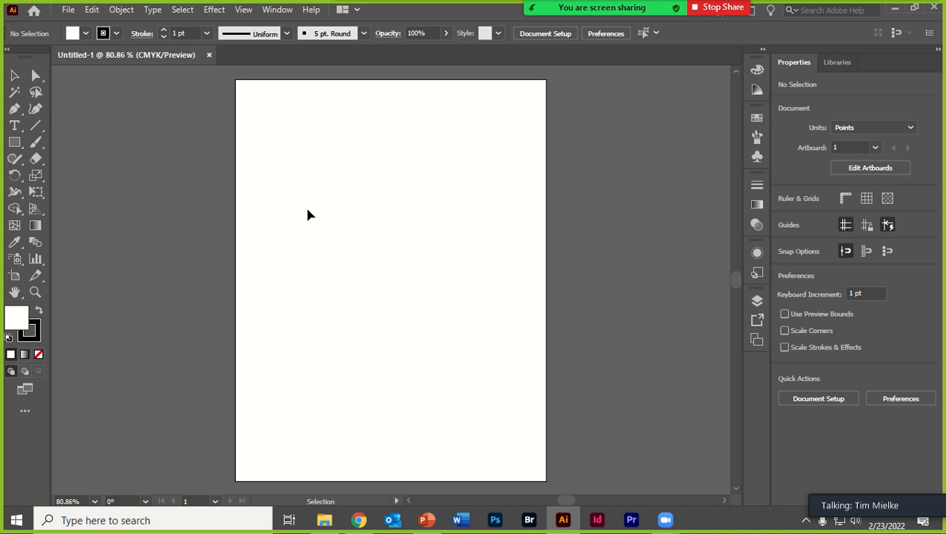
click(14, 127)
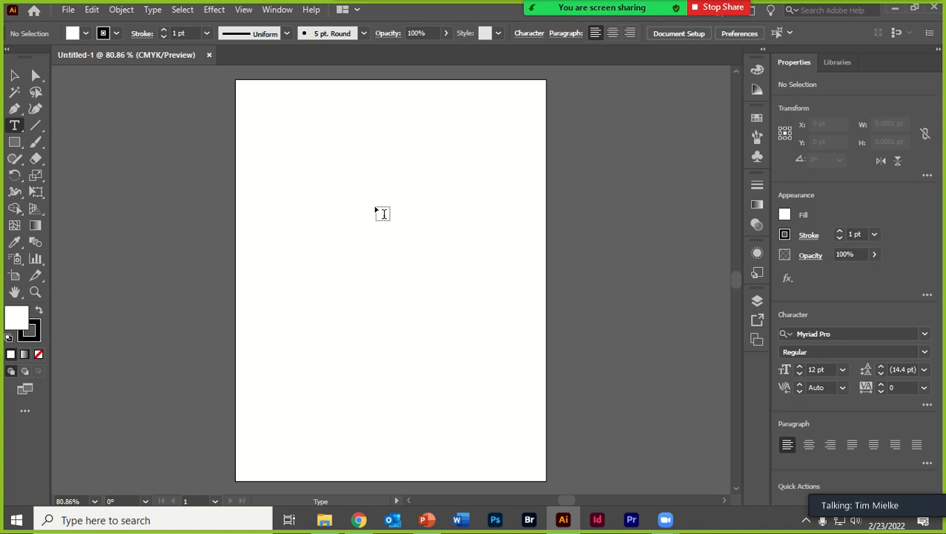
drag(287, 153, 531, 442)
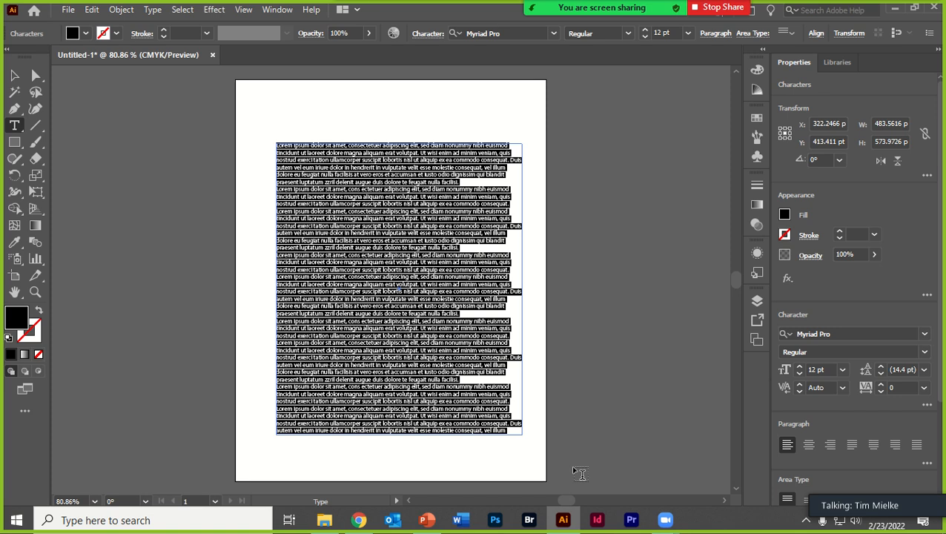
key(BackSpace)
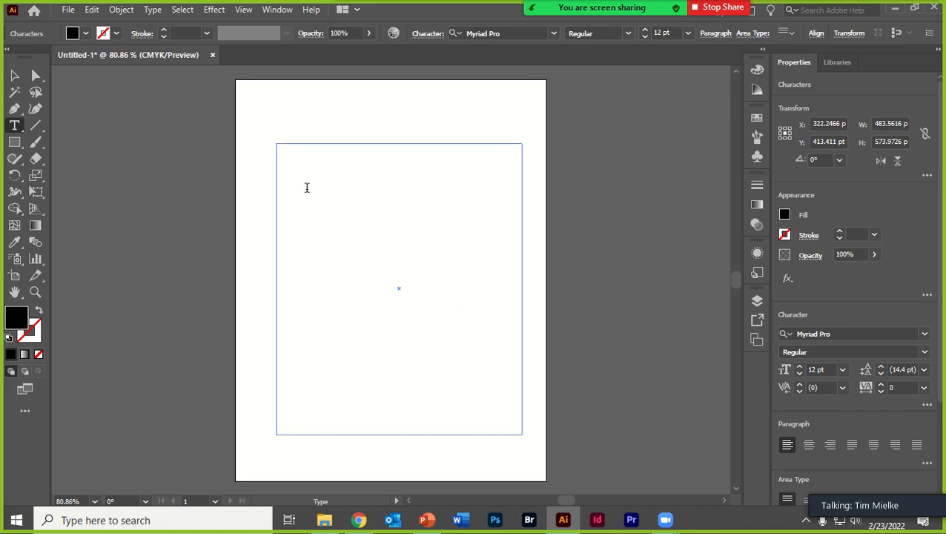
- Open the Glyphs window and enlarge it vertically to show more rows of characters
click(286, 10)
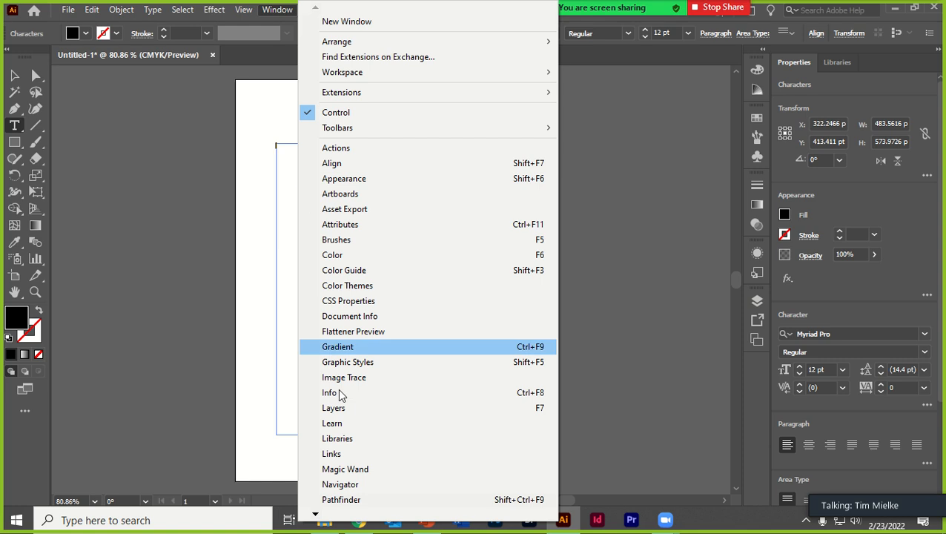
mouse_move(315, 515)
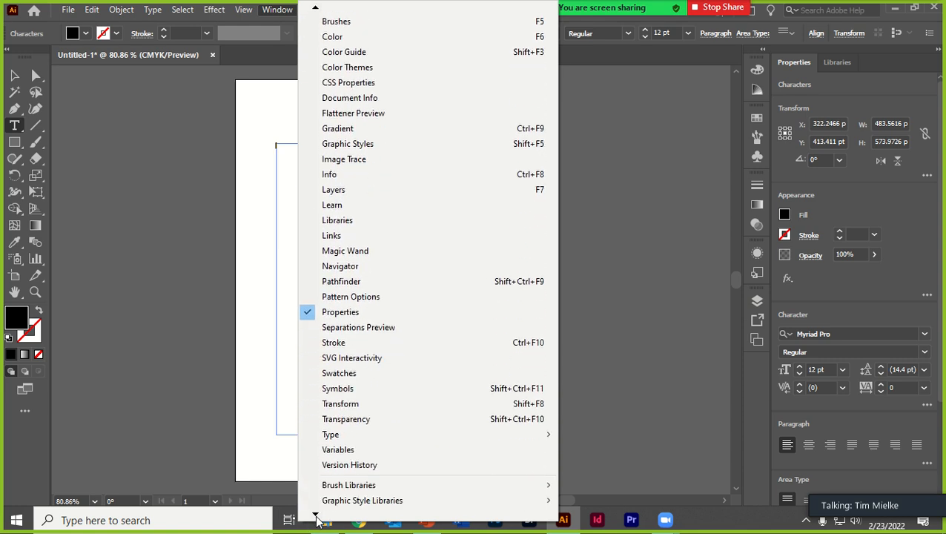
mouse_move(381, 389)
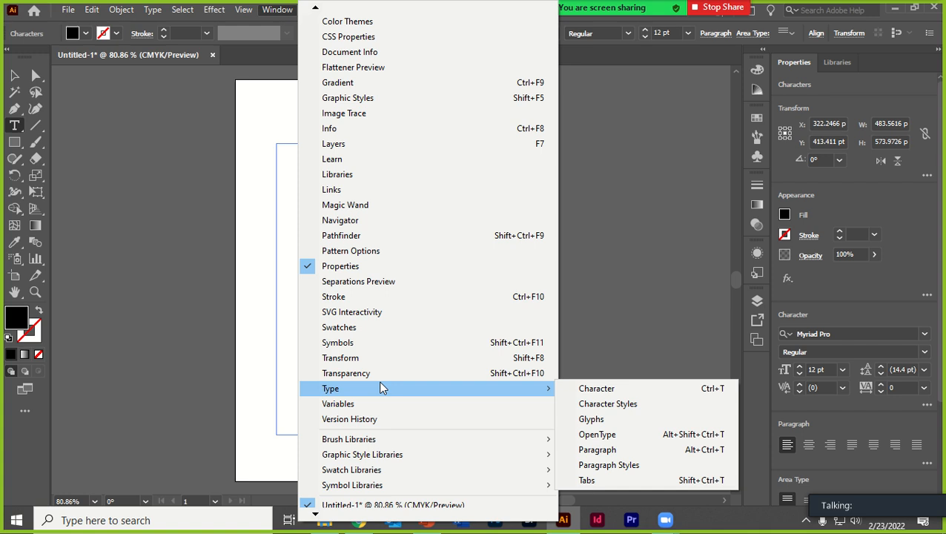
click(681, 423)
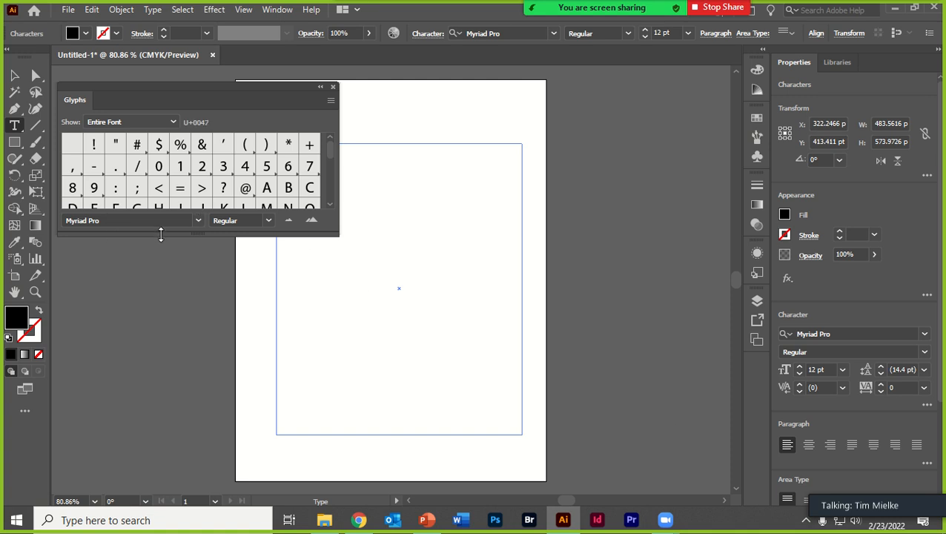
drag(196, 234, 203, 415)
- Insert the Greek glyphs Ώ and Θ from the Myriad Pro character set into the text frame
scroll(223, 319, down, 5)
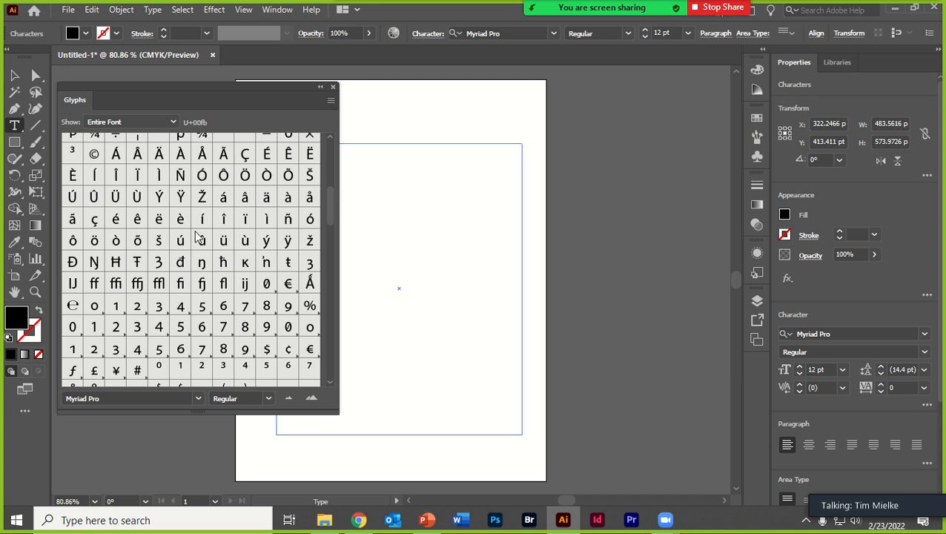
scroll(163, 239, down, 7)
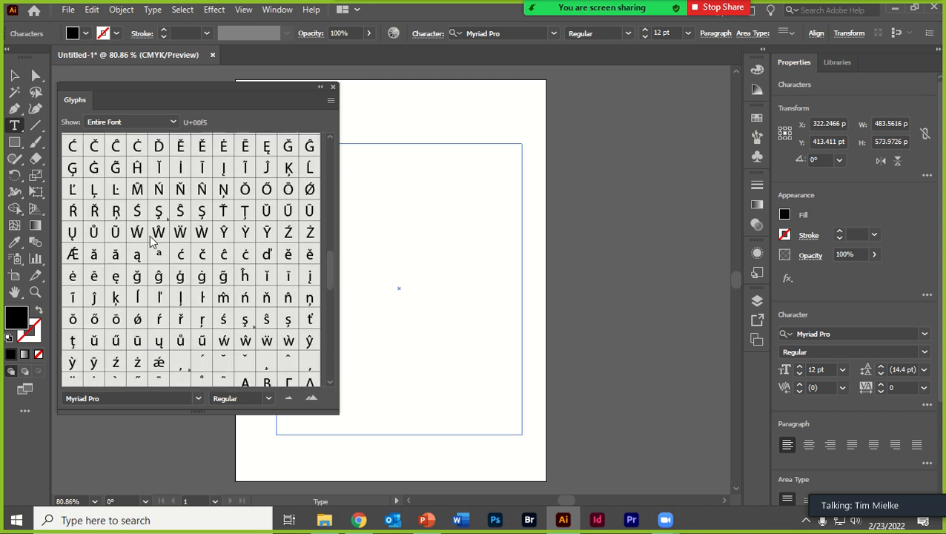
scroll(152, 241, down, 15)
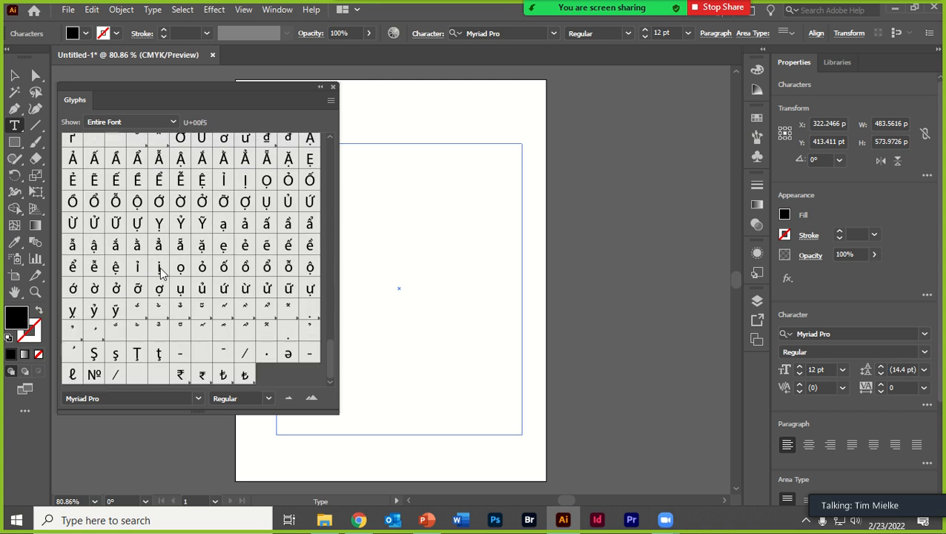
scroll(161, 273, up, 10)
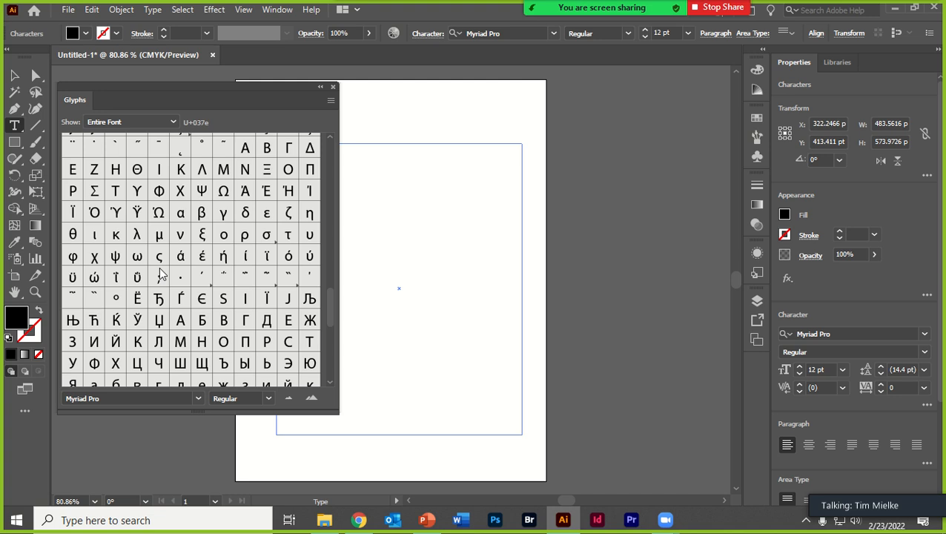
scroll(162, 273, up, 4)
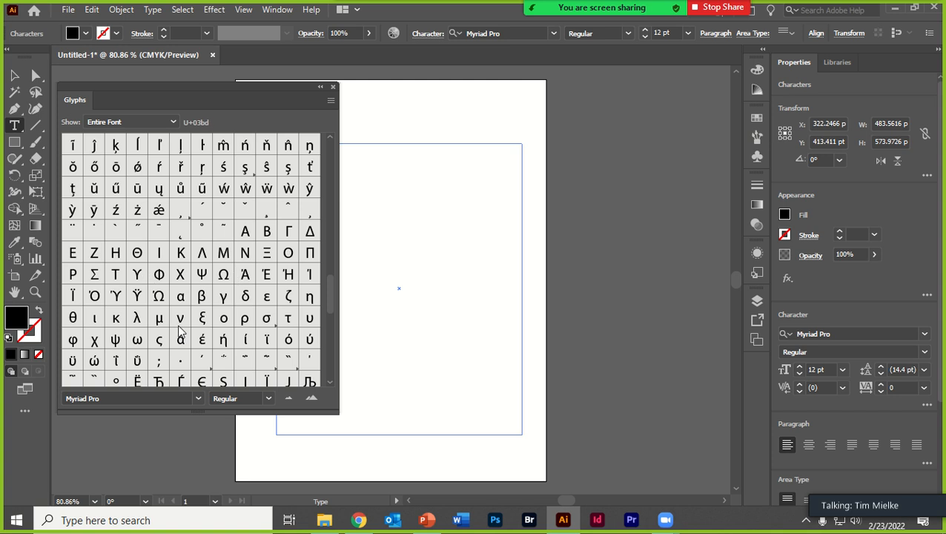
click(158, 296)
drag(239, 97, 742, 111)
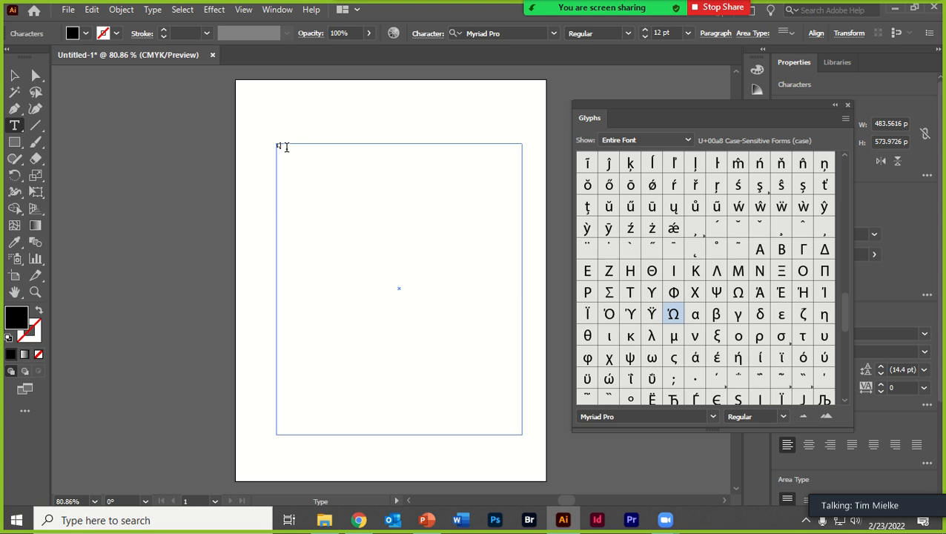
double_click(652, 272)
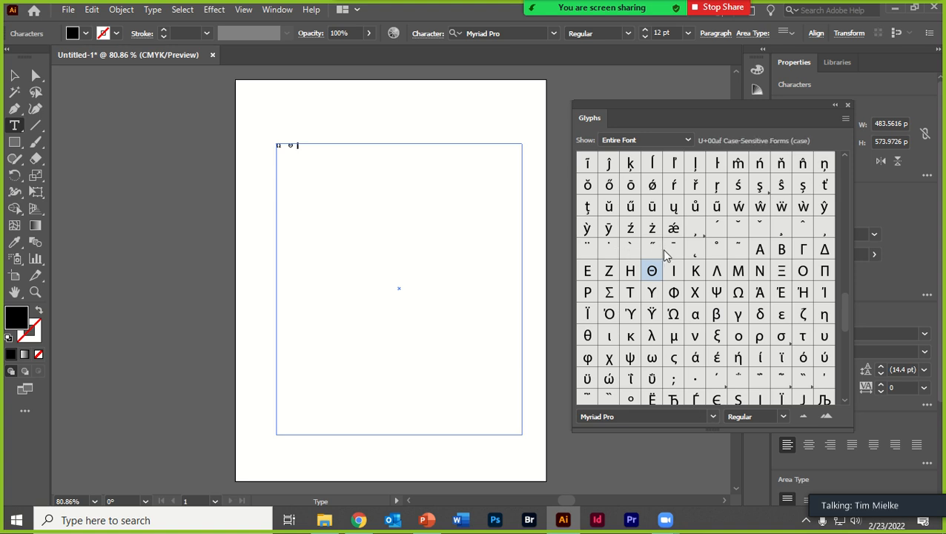
- Look through the rest of the Myriad Pro glyphs and try switching the glyph font to Webdings
scroll(665, 255, down, 10)
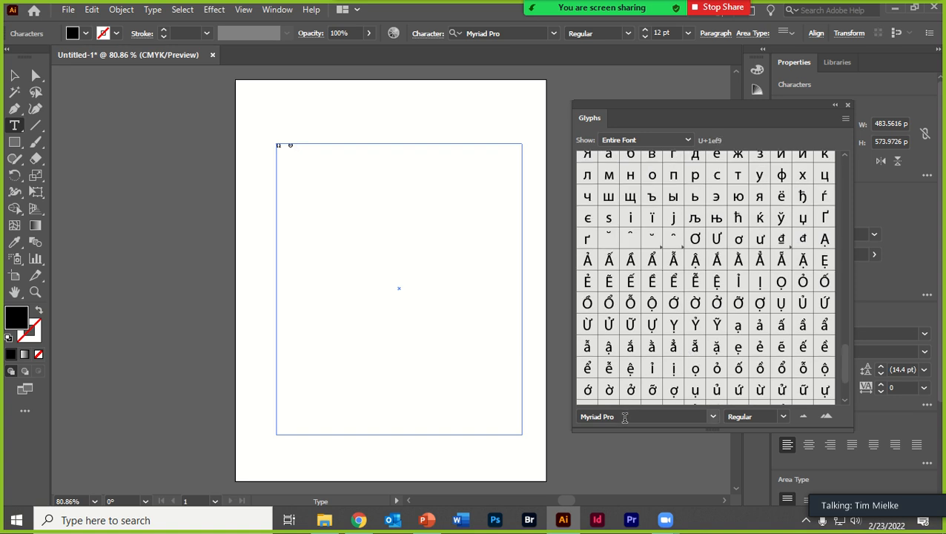
scroll(655, 359, up, 10)
scroll(670, 249, down, 3)
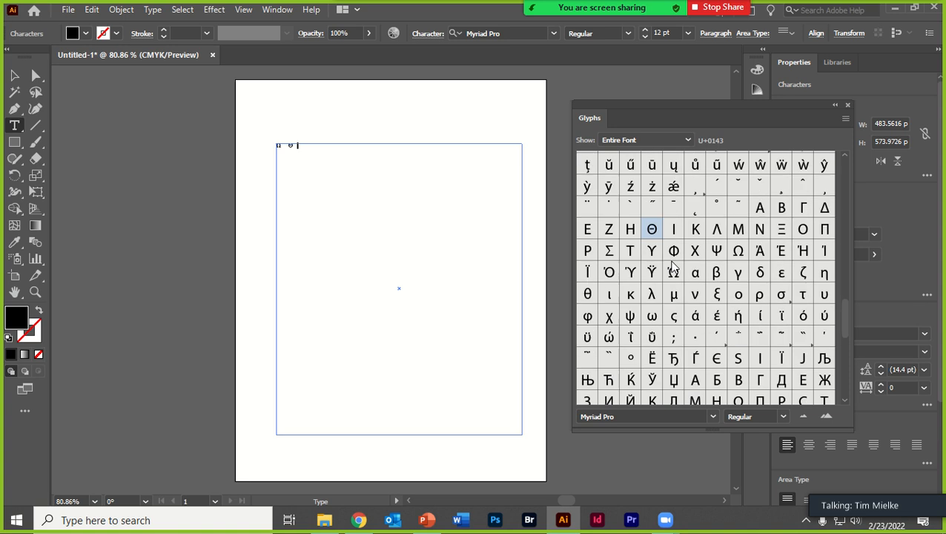
scroll(673, 267, down, 10)
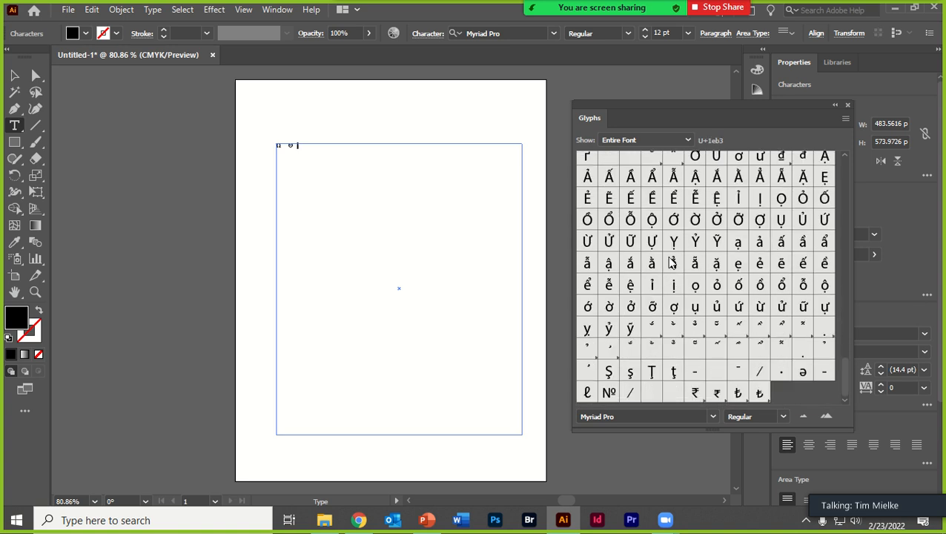
click(623, 417)
key(BackSpace)
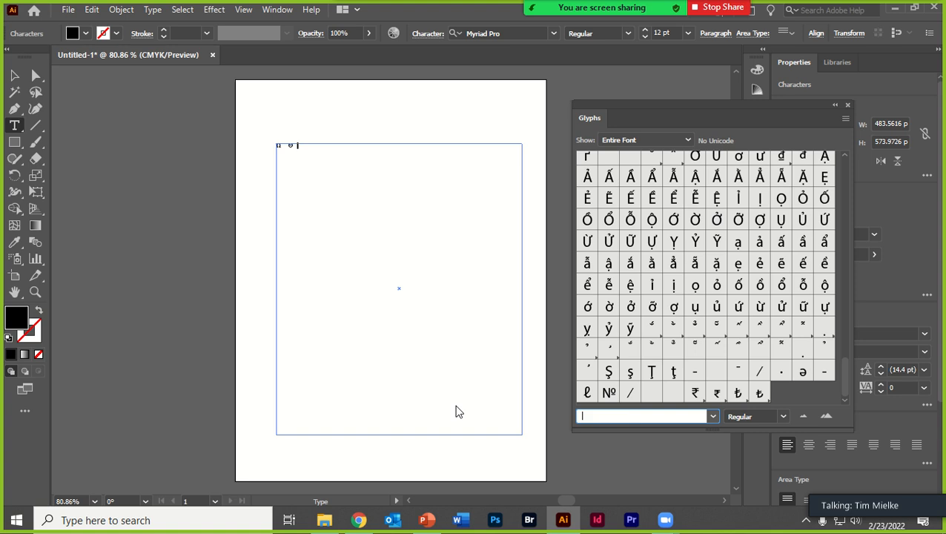
text(Webdings)
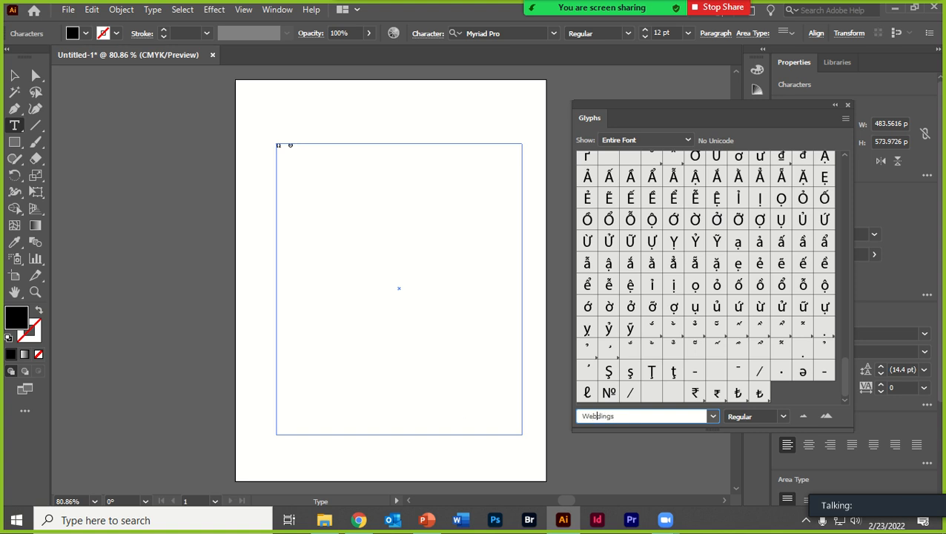
key(Return)
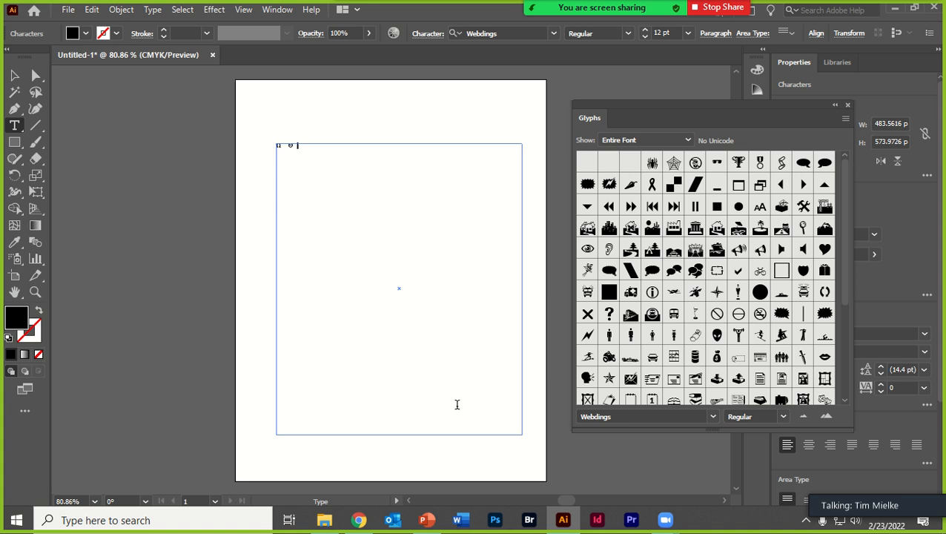
- Move the cursor to a new line in the text frame and set the glyph font to Webdings
click(344, 166)
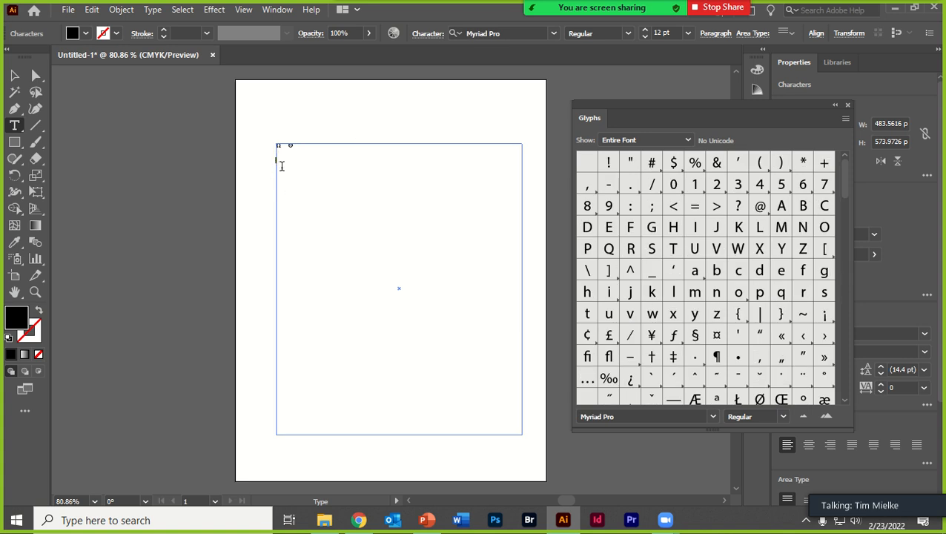
scroll(653, 293, down, 3)
click(658, 416)
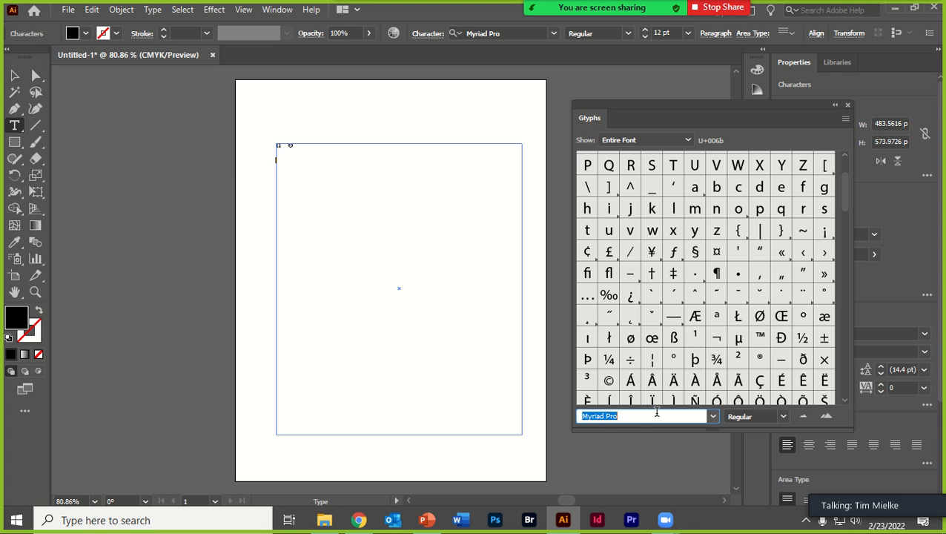
text(Webdings)
key(Return)
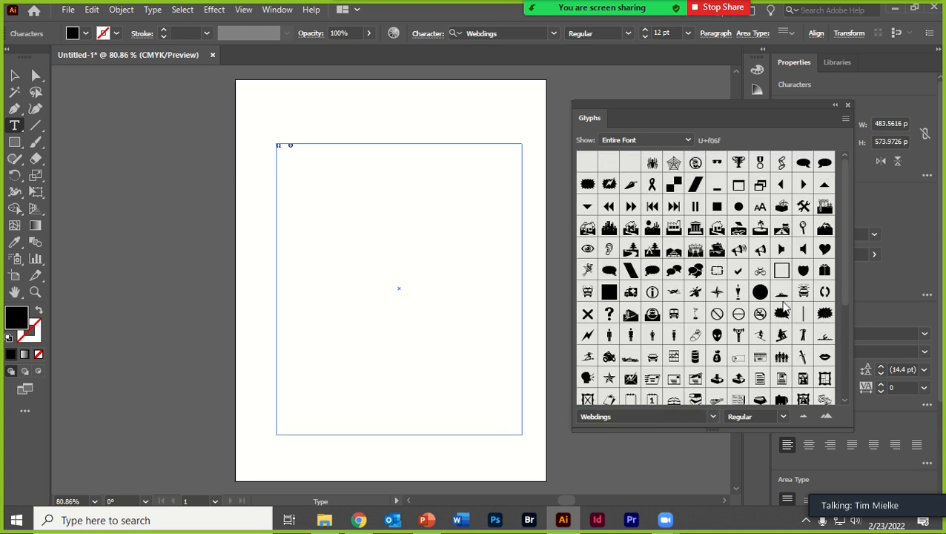
- Insert the Webdings speech bubble, weightlifter and cat glyphs into the text frame, with line breaks before the cat
scroll(785, 307, down, 4)
scroll(768, 320, up, 4)
double_click(609, 271)
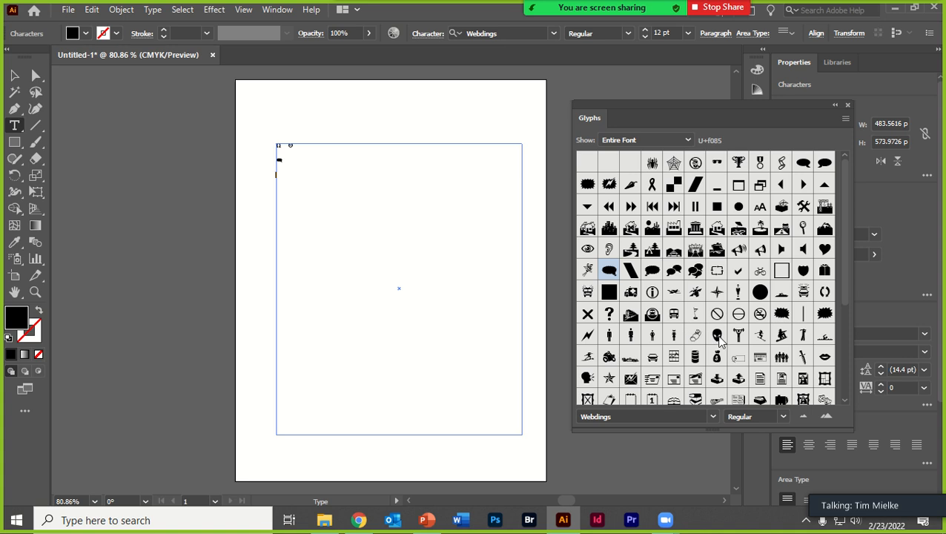
scroll(723, 368, down, 5)
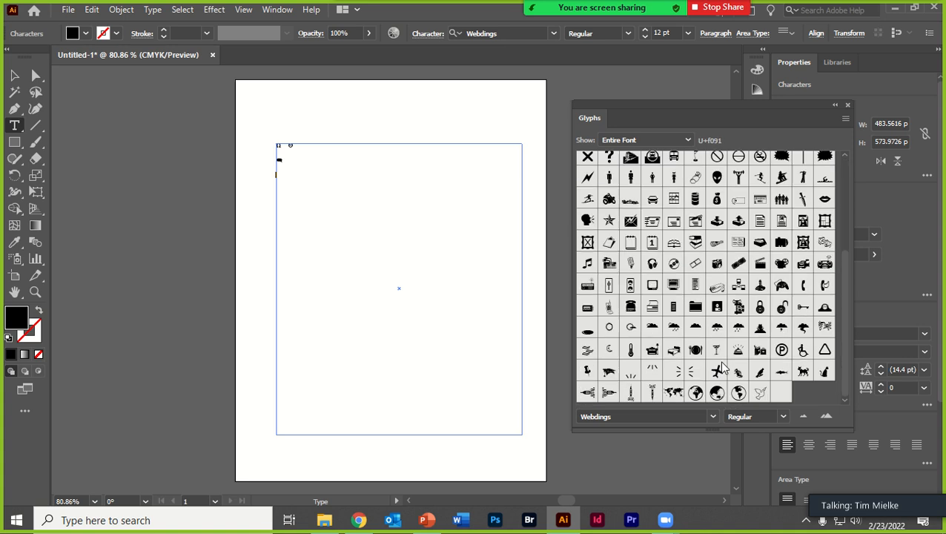
double_click(738, 178)
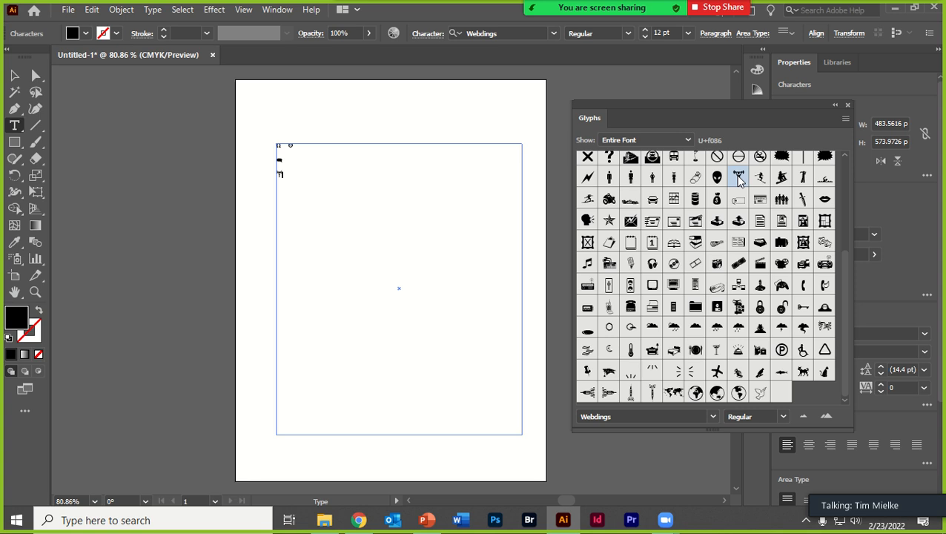
double_click(803, 371)
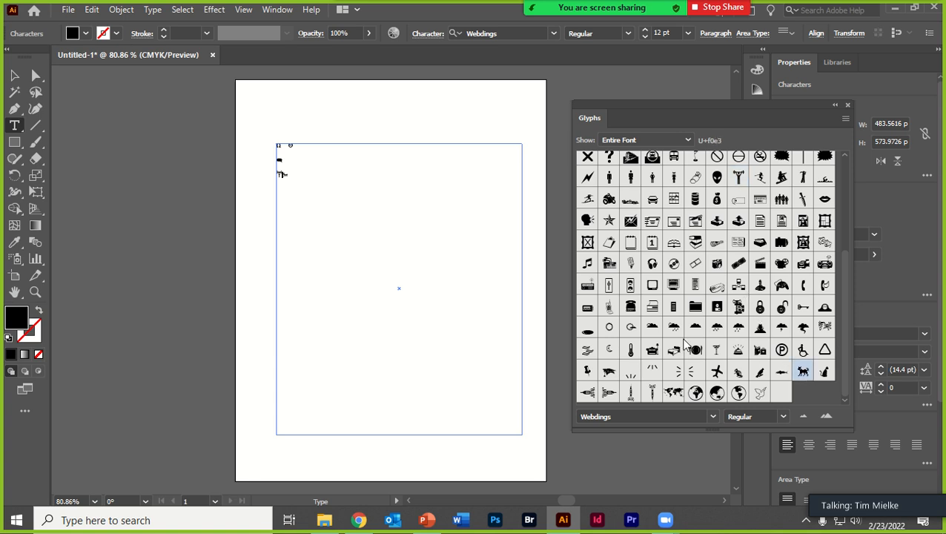
key(Return)
key(Return)
- Switch the glyph font to 細明體-ExtB, browse its characters, and close the Glyphs window
click(627, 417)
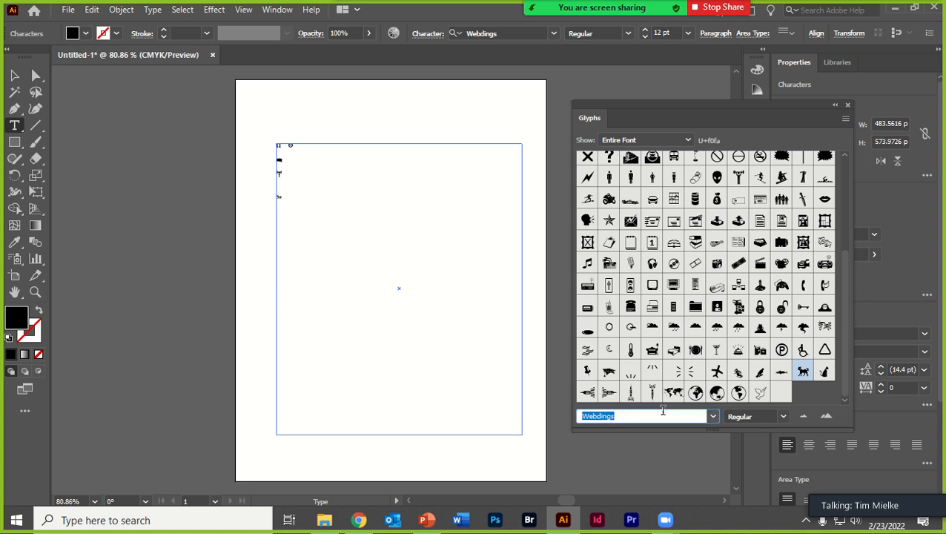
click(713, 416)
scroll(672, 376, down, 2)
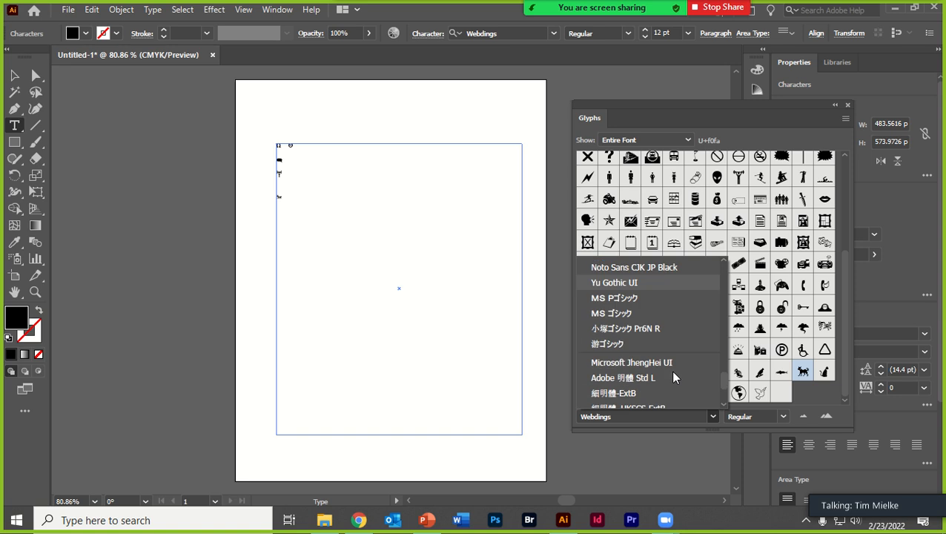
click(614, 297)
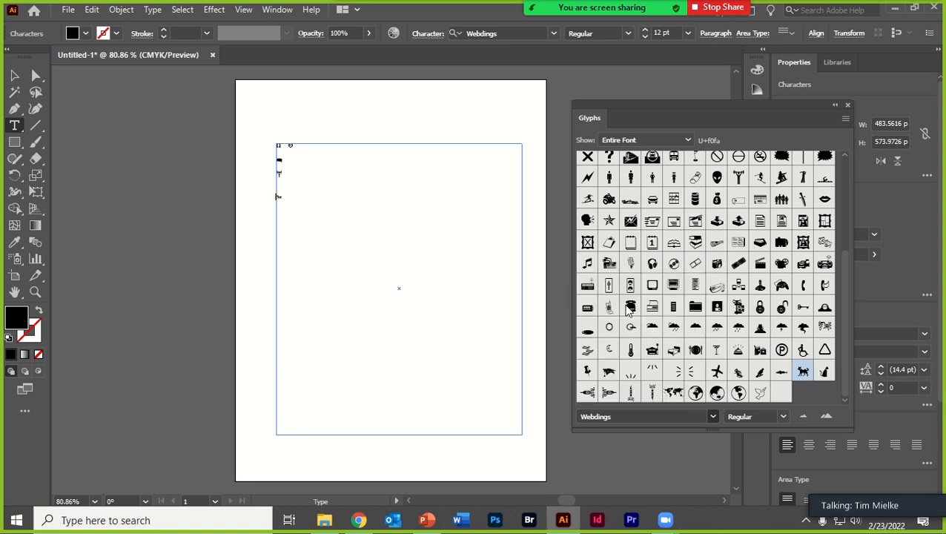
click(713, 416)
click(620, 359)
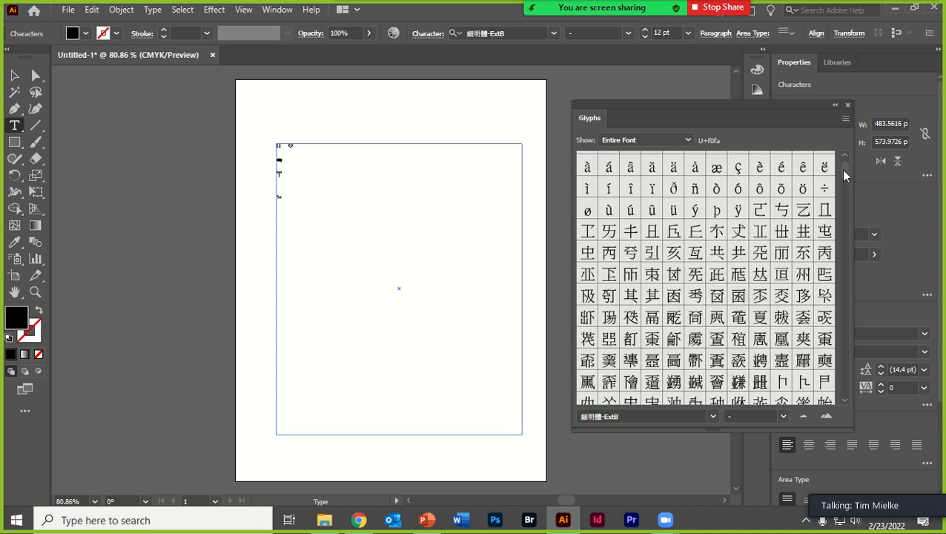
scroll(844, 169, up, 5)
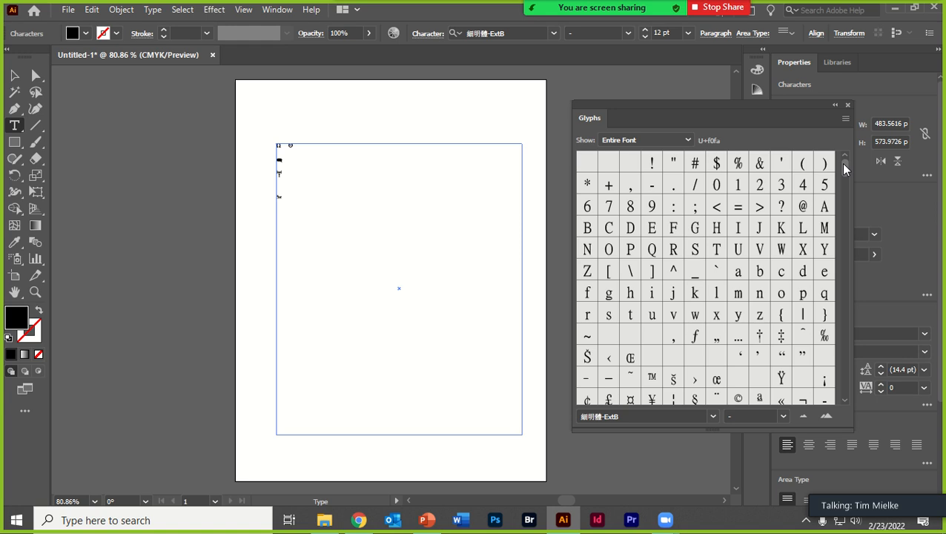
click(848, 105)
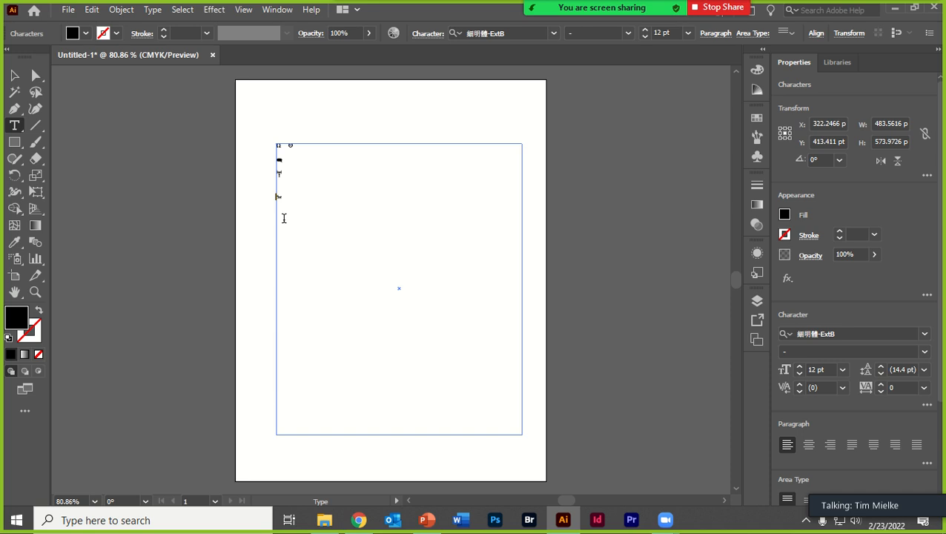
- Set the font size of all the characters in the text frame to 72 pt
click(315, 189)
key(ctrl+a)
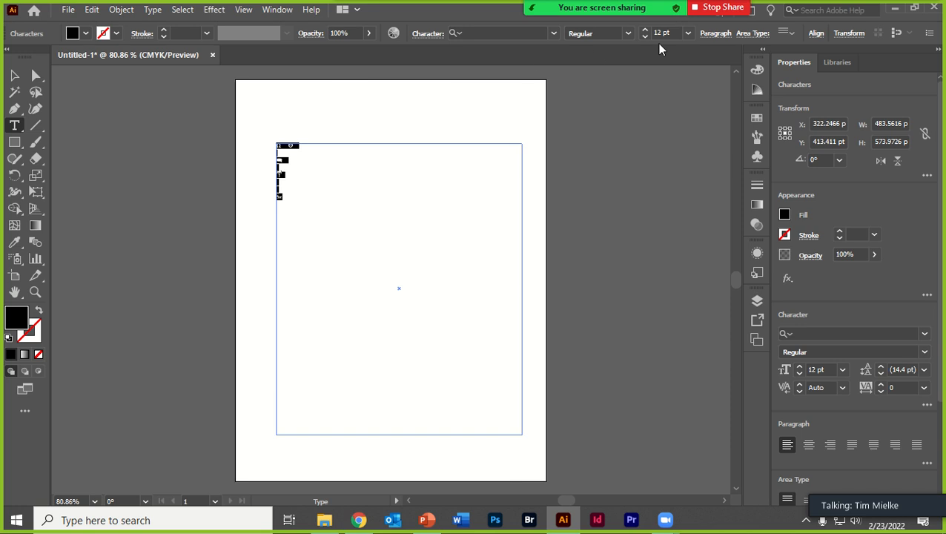
click(687, 33)
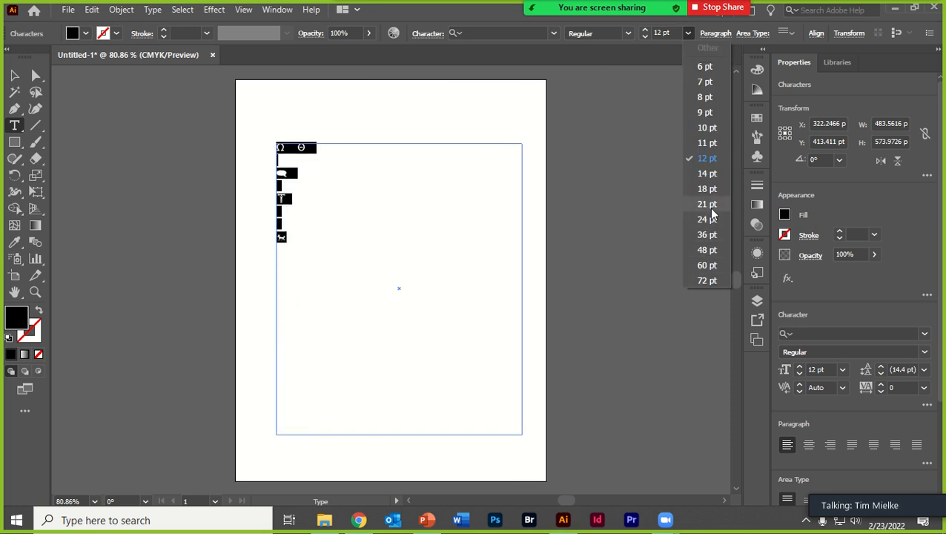
click(706, 281)
click(284, 194)
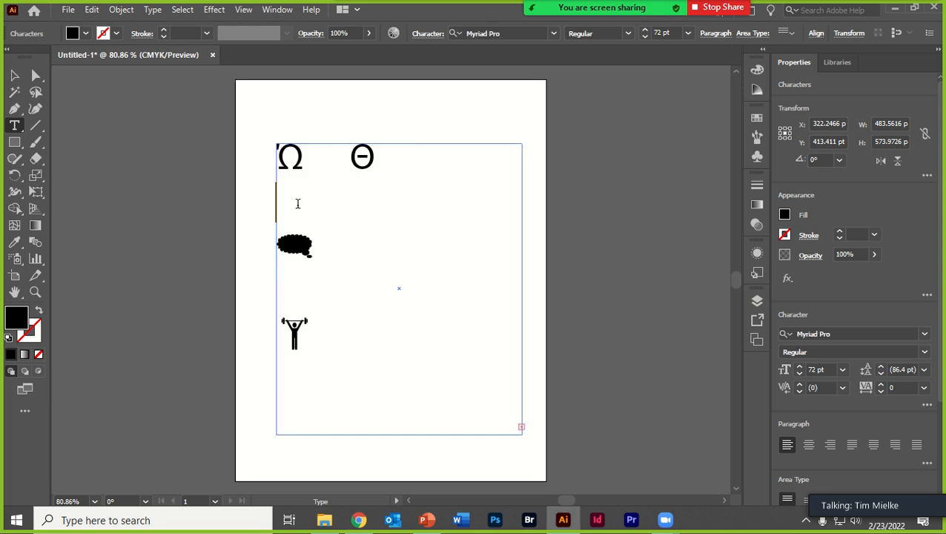
- Extend the text frame's upper edge upward to a height of about 664 pt so the cat glyph fits
key(Escape)
drag(399, 143, 399, 98)
click(317, 356)
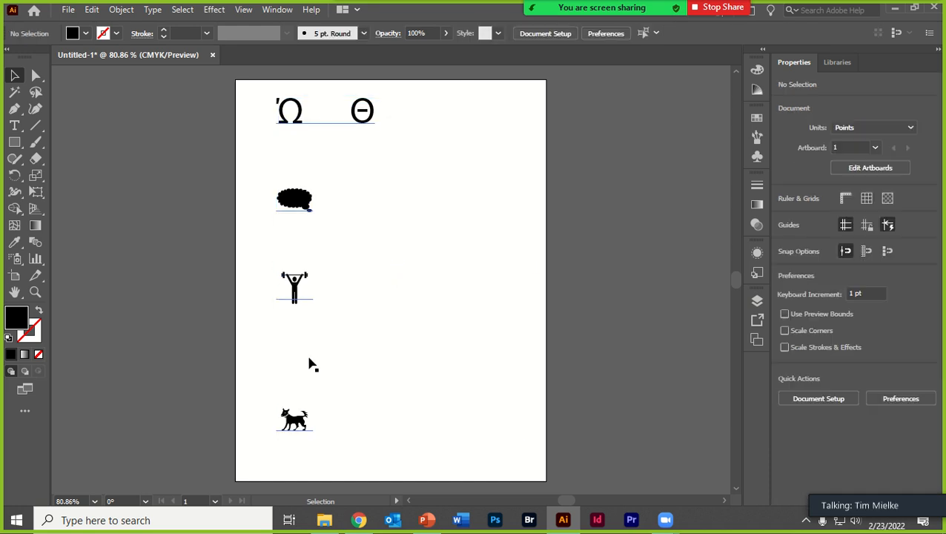
click(310, 357)
click(309, 358)
click(309, 357)
click(304, 357)
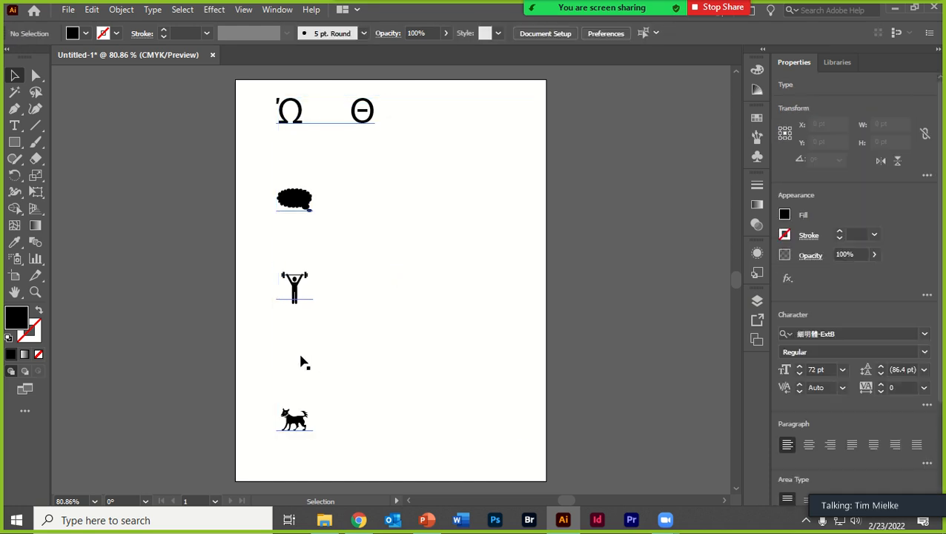
click(293, 357)
click(291, 357)
click(292, 357)
key(Delete)
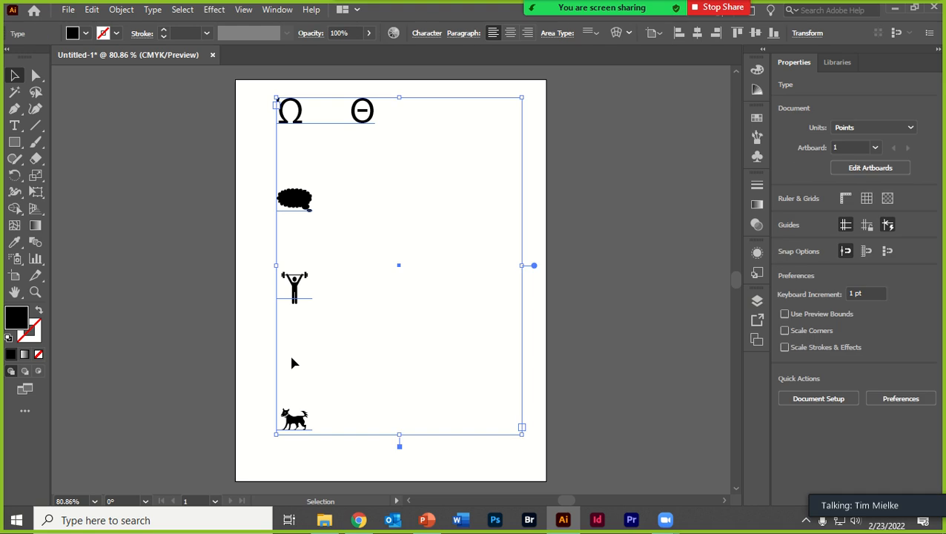
key(ctrl+z)
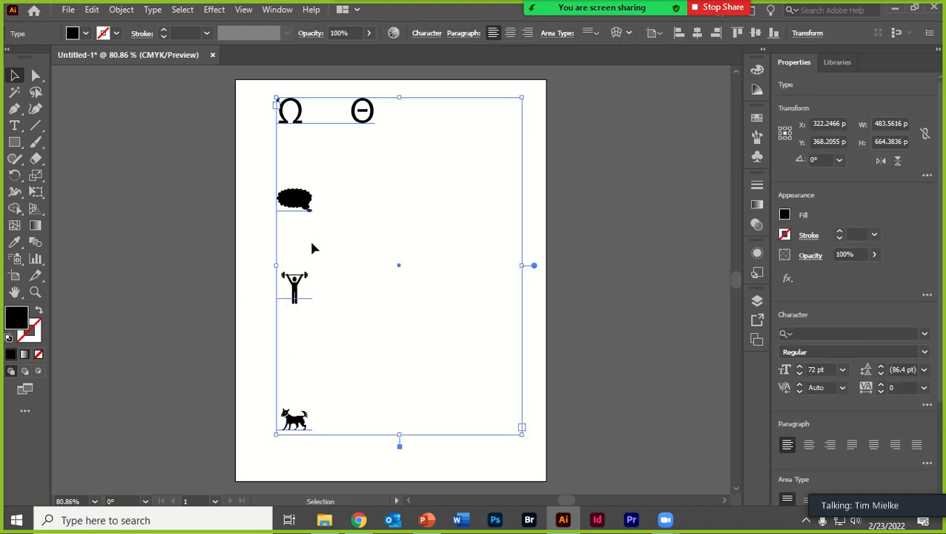
- Remove the blank line above the weightlifter and one of the blank lines above the cat
double_click(309, 238)
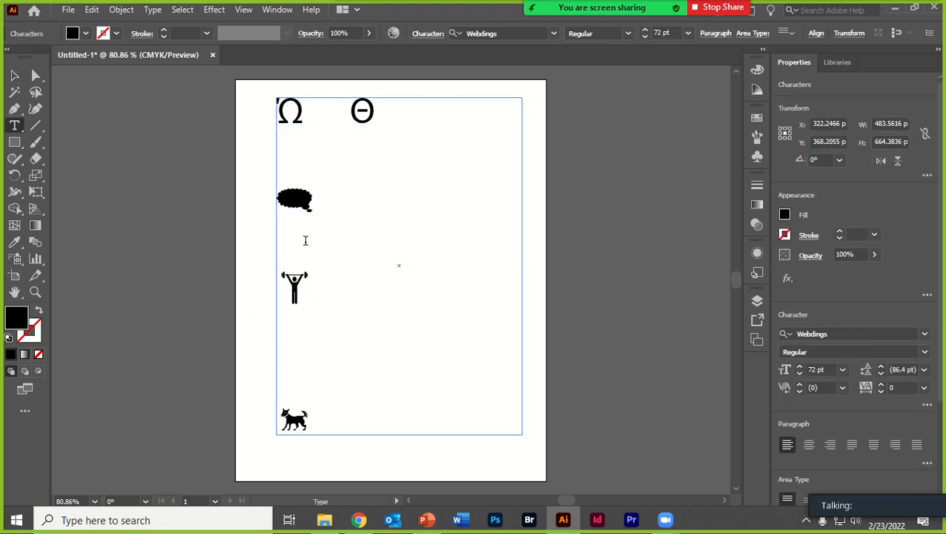
click(299, 155)
click(303, 208)
click(304, 244)
key(Delete)
click(289, 306)
key(Delete)
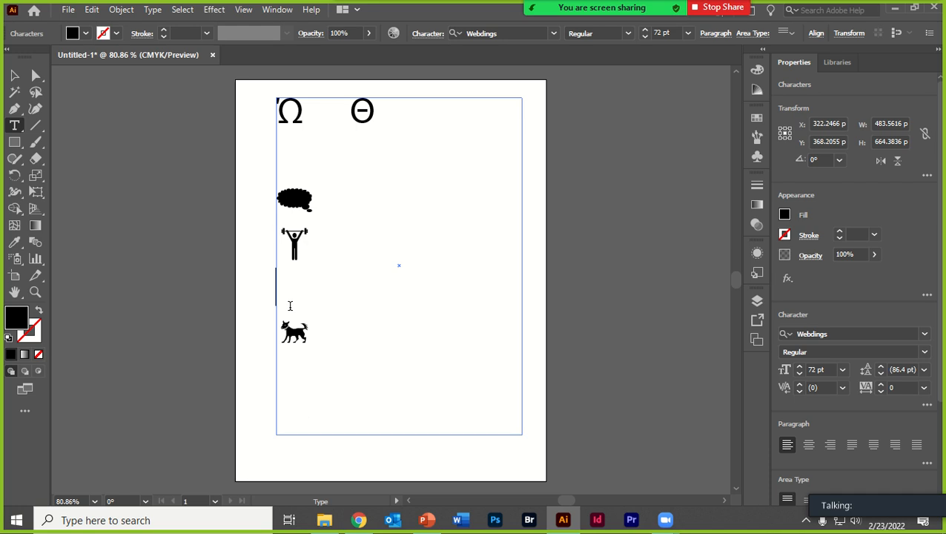
- Set the font size of all the characters in the text frame to 111 pt
key(ctrl+a)
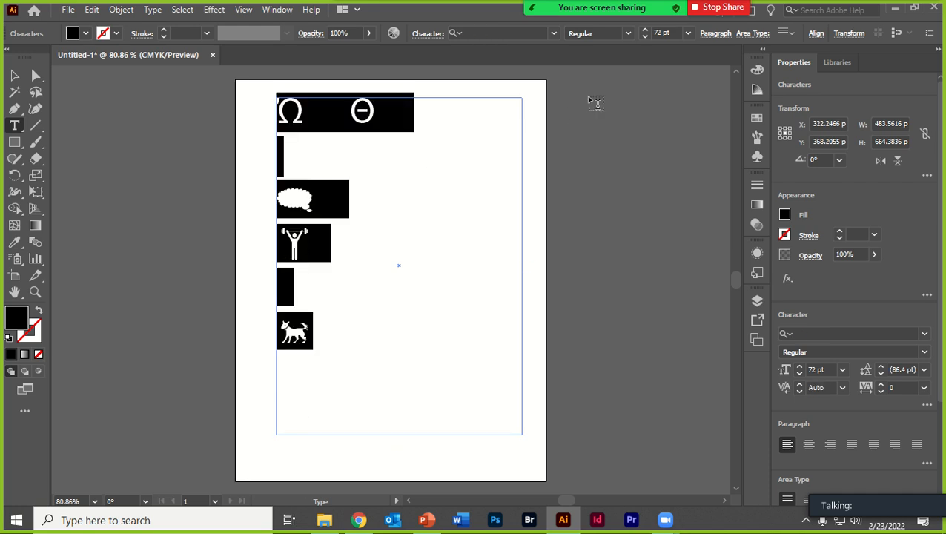
click(688, 32)
click(655, 33)
text(111)
key(Return)
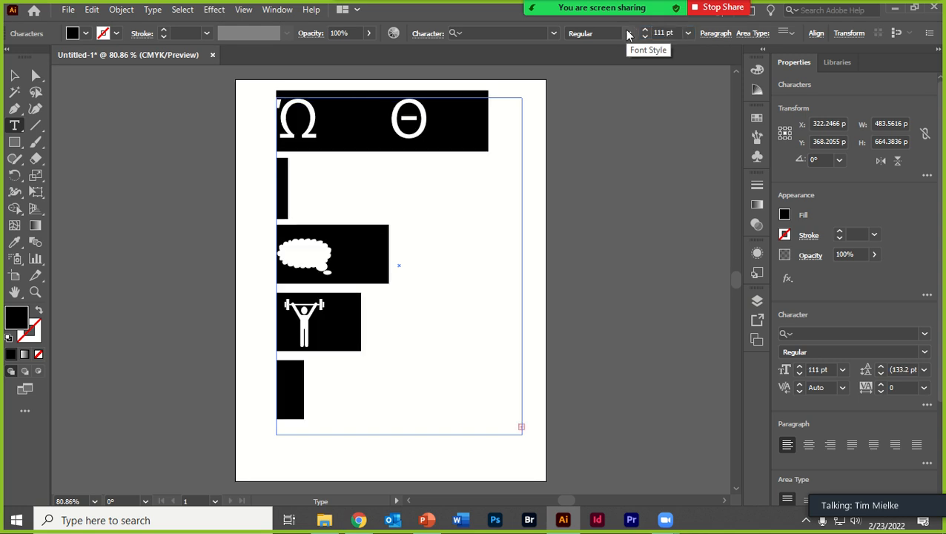
click(311, 193)
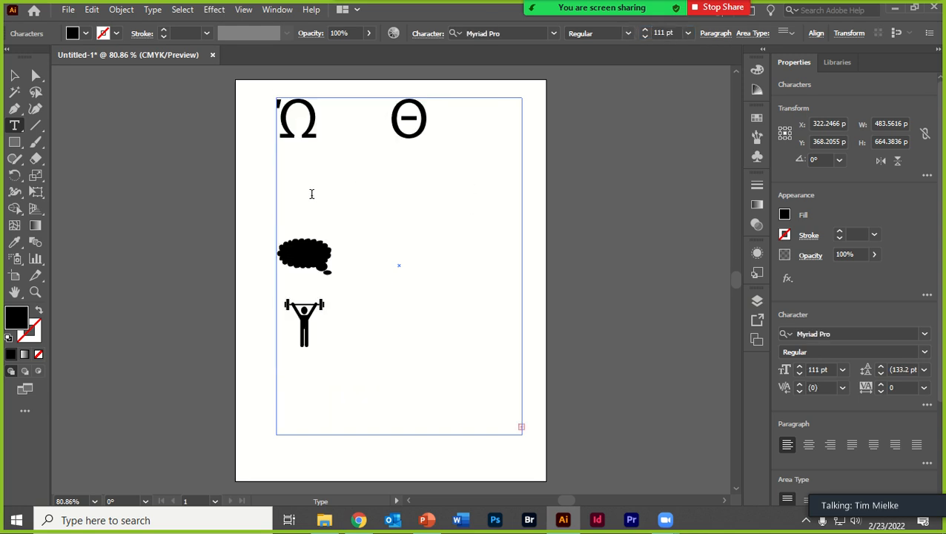
- Delete the remaining blank lines above the speech bubble and above the cat
key(BackSpace)
click(313, 298)
key(BackSpace)
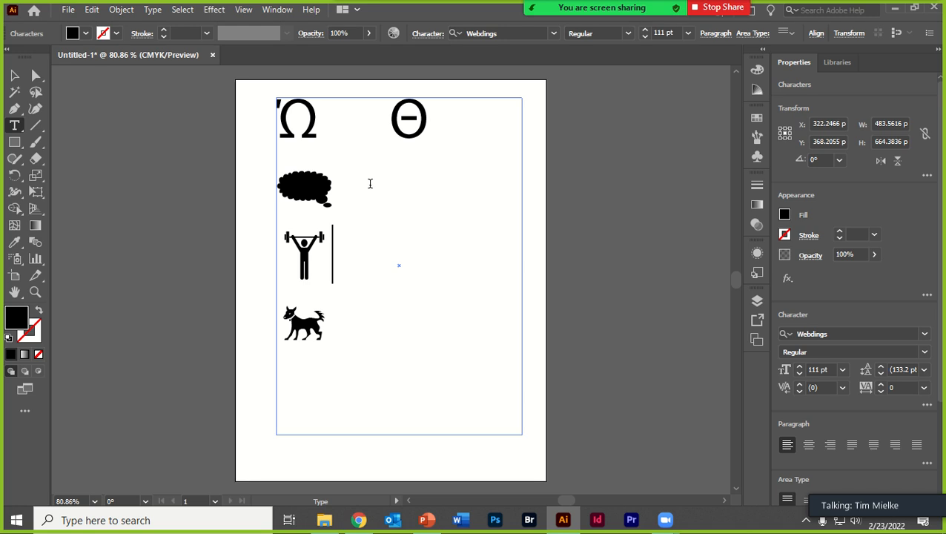
- Reposition the text frame on the artboard at about X 322 pt, Y 396 pt
click(14, 75)
drag(334, 191, 334, 213)
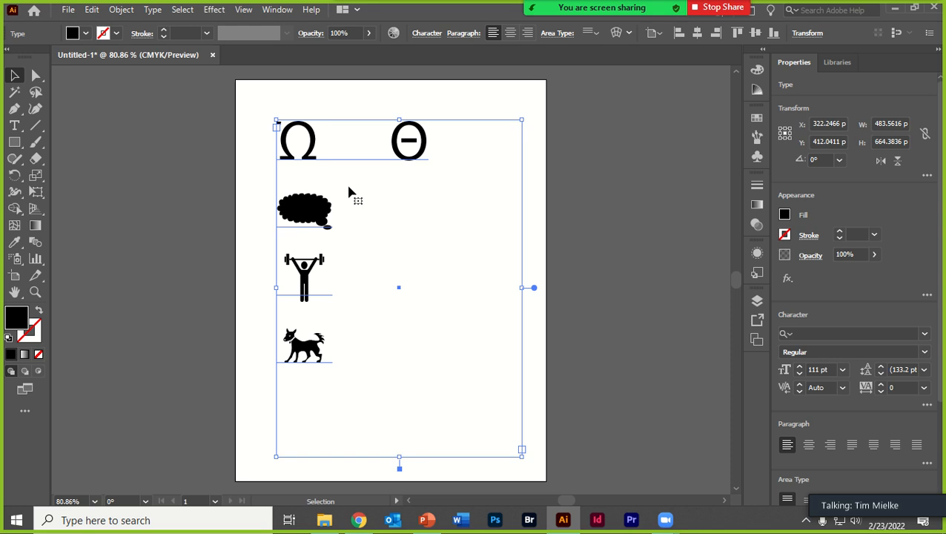
mouse_move(345, 194)
mouse_down()
mouse_move(336, 181)
mouse_move(335, 195)
mouse_up()
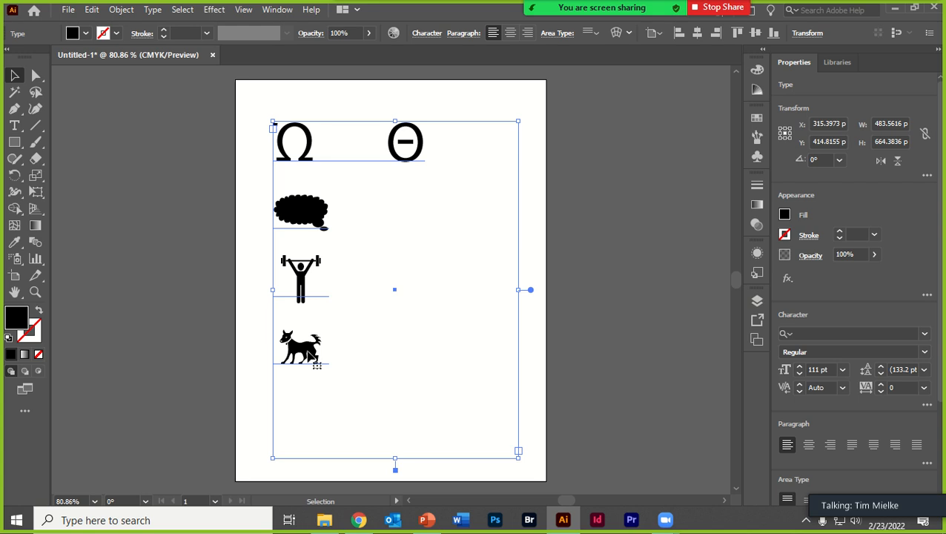
mouse_move(301, 218)
mouse_down()
mouse_move(284, 209)
mouse_move(311, 218)
mouse_up()
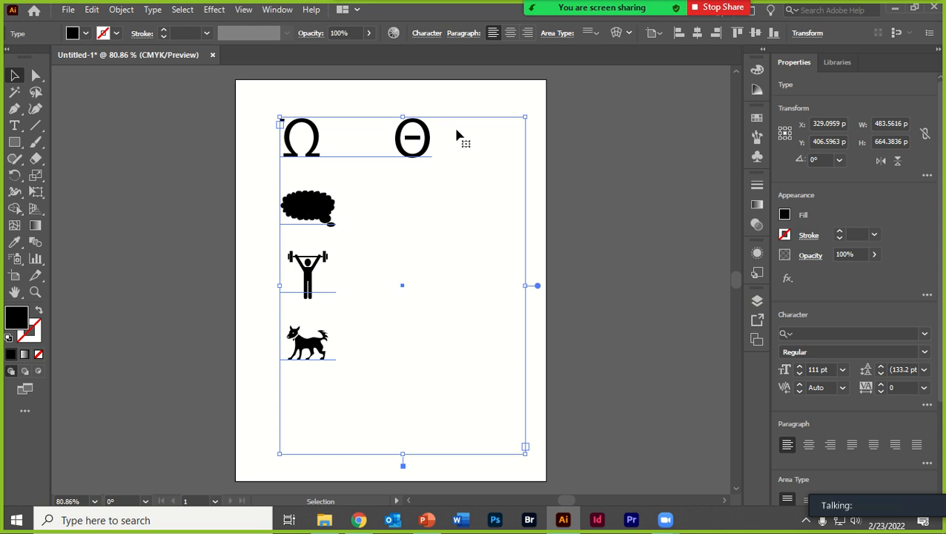
mouse_move(310, 199)
mouse_down()
mouse_move(294, 216)
mouse_move(310, 199)
mouse_up()
click(152, 10)
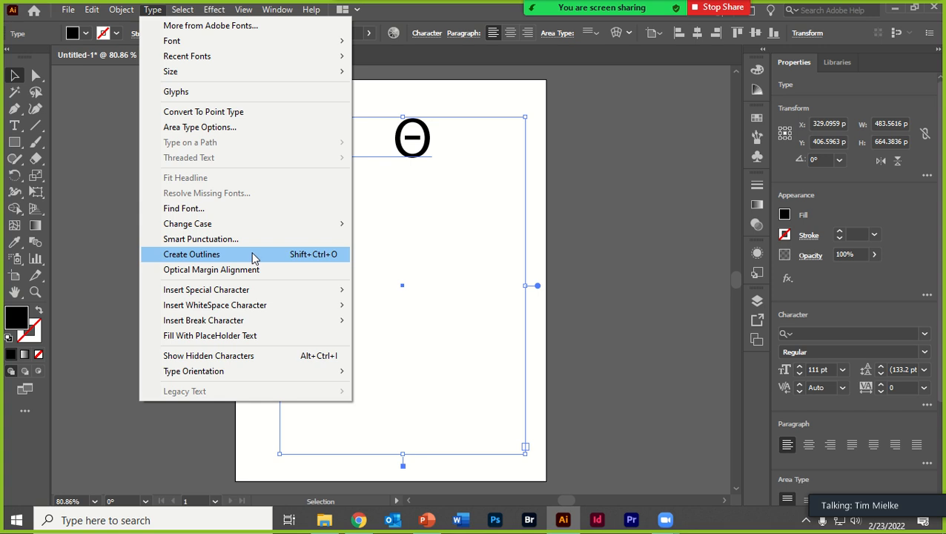
click(571, 198)
drag(401, 164, 396, 159)
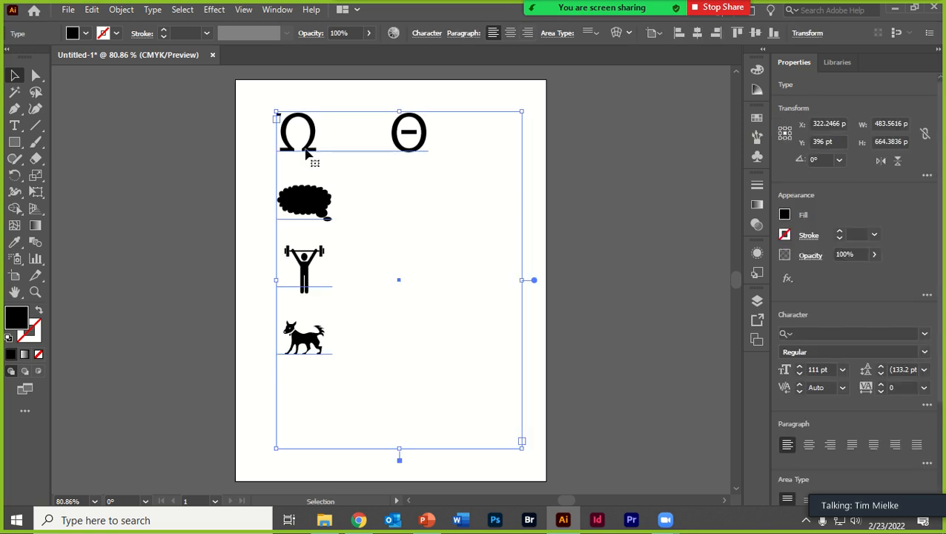
- Duplicate the text frame and place the copy off the artboard on its right side, at about X 985 pt
drag(305, 147, 609, 153)
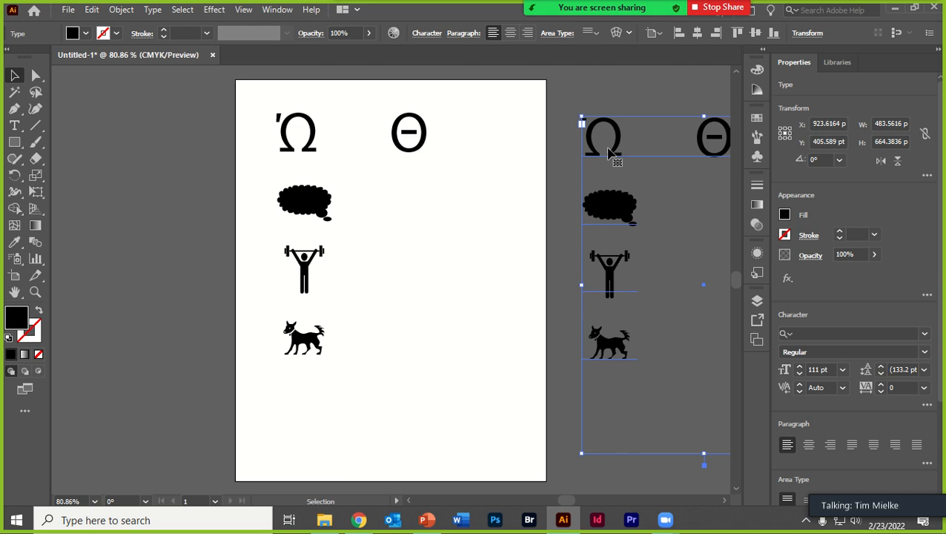
drag(611, 205, 653, 205)
- Move the original text frame down to about Y 434 pt and convert its characters with Create Outlines
click(312, 202)
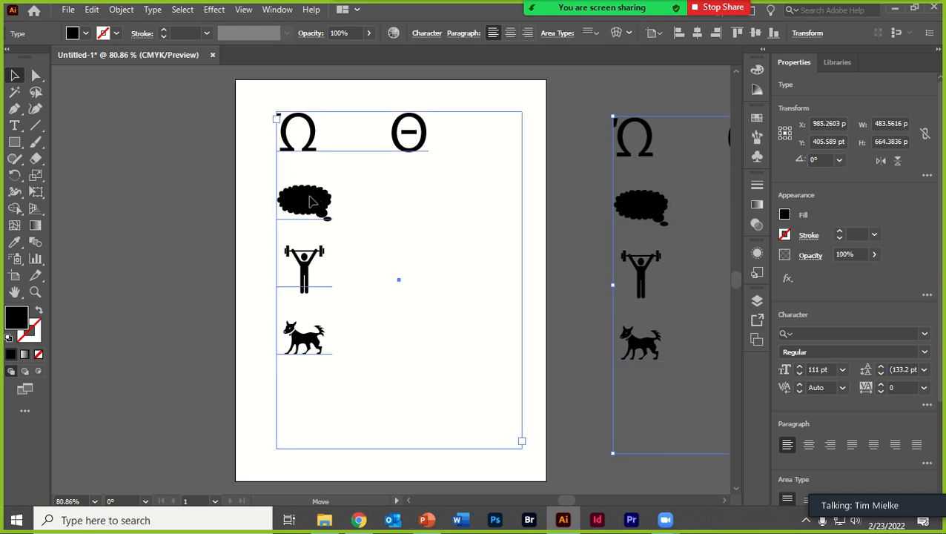
drag(311, 202, 312, 221)
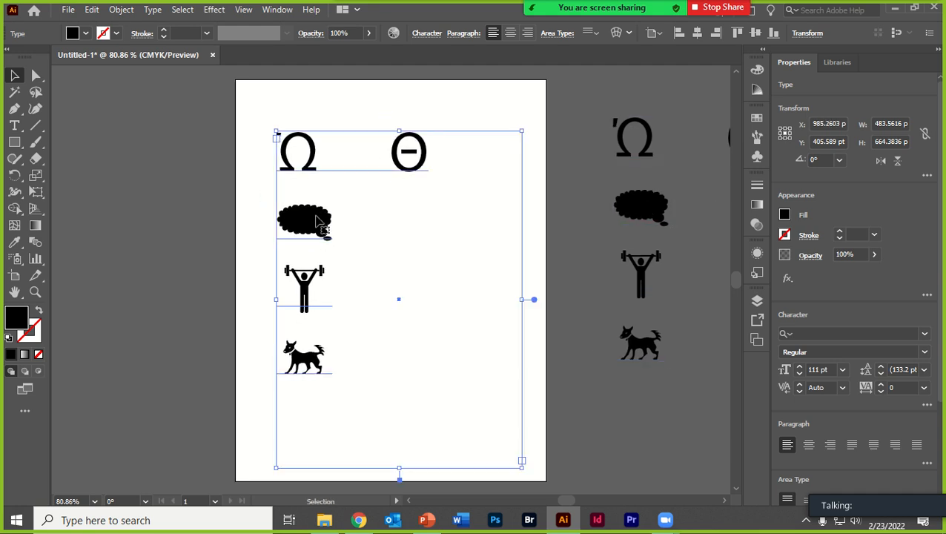
click(154, 11)
click(186, 256)
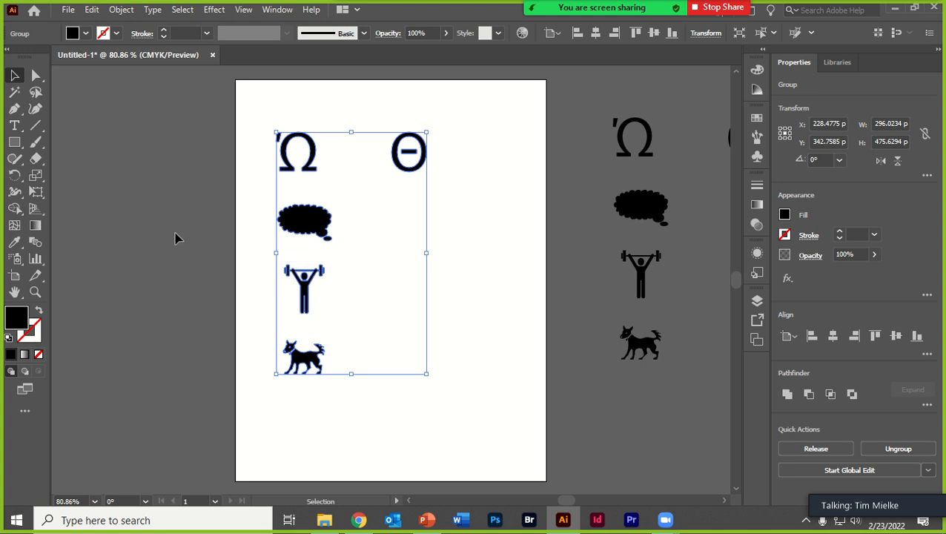
- Ungroup the outlined characters into separate shapes and clear the selection
click(175, 238)
click(307, 216)
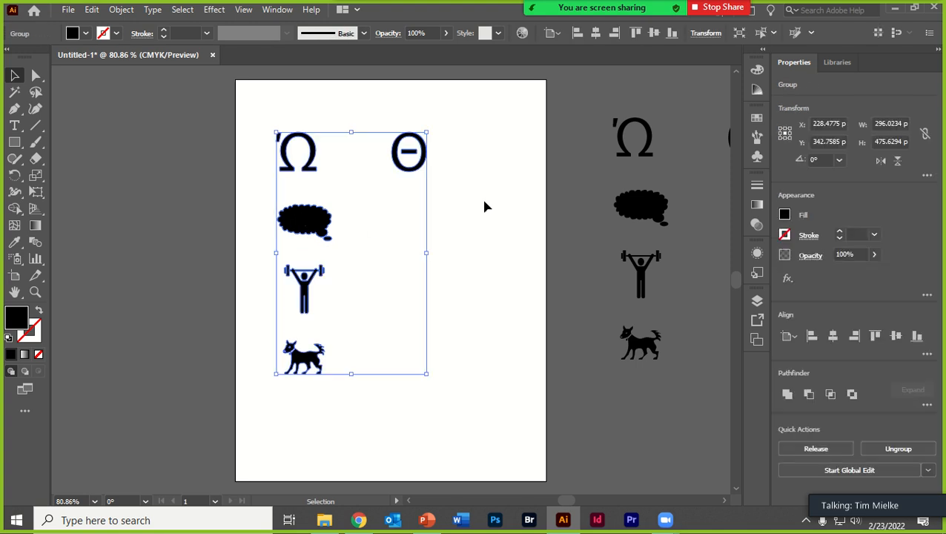
right_click(324, 222)
click(366, 354)
click(284, 292)
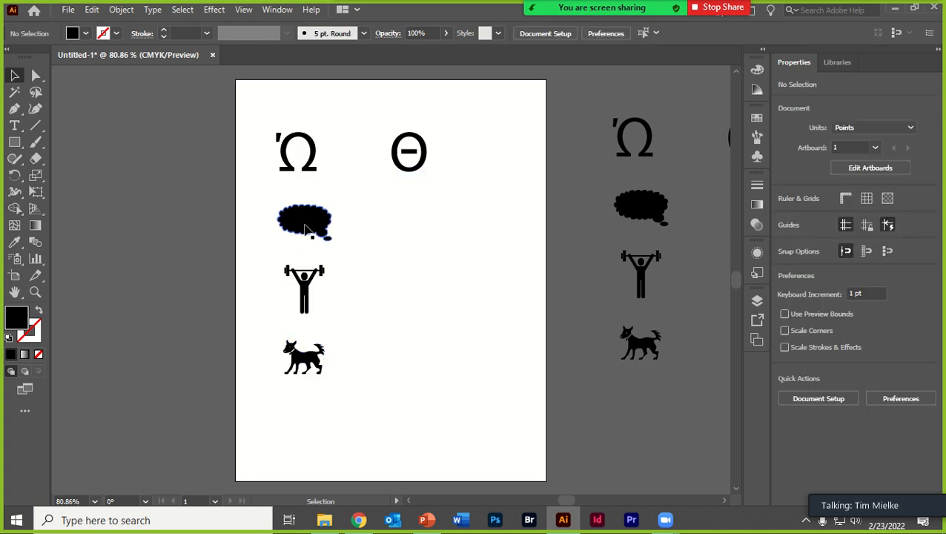
- Select the shapes individually, then place the weightlifter below the theta and enlarge it to about 198 by 242 pt
click(306, 229)
click(409, 154)
click(295, 150)
click(295, 151)
click(313, 285)
drag(309, 291, 528, 196)
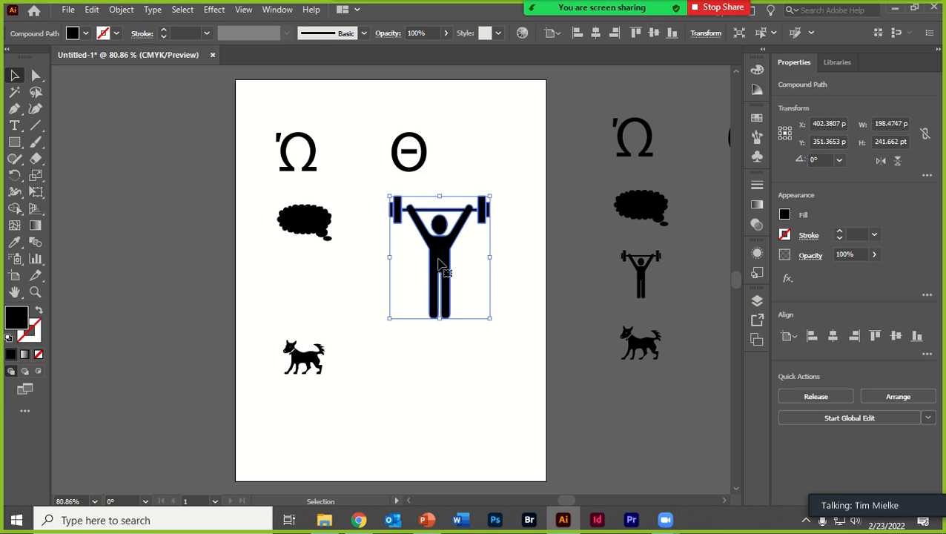
mouse_move(439, 264)
mouse_down()
mouse_move(446, 311)
mouse_move(447, 271)
mouse_up()
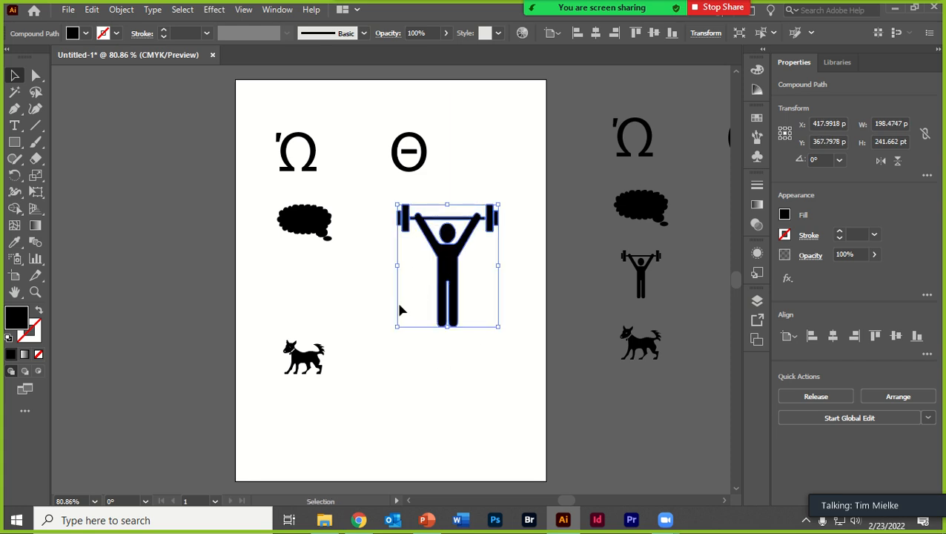
- Enlarge the weightlifter to about 219 by 267 pt and shift it to about X 376 pt, Y 413 pt
drag(398, 328, 359, 335)
drag(439, 273, 429, 291)
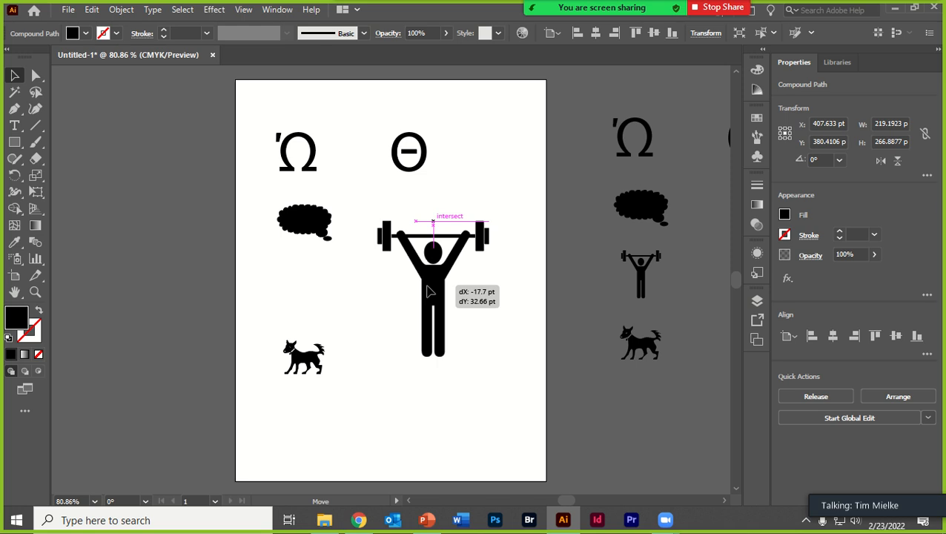
mouse_move(428, 292)
mouse_down()
mouse_move(416, 282)
mouse_move(445, 301)
mouse_move(424, 291)
mouse_up()
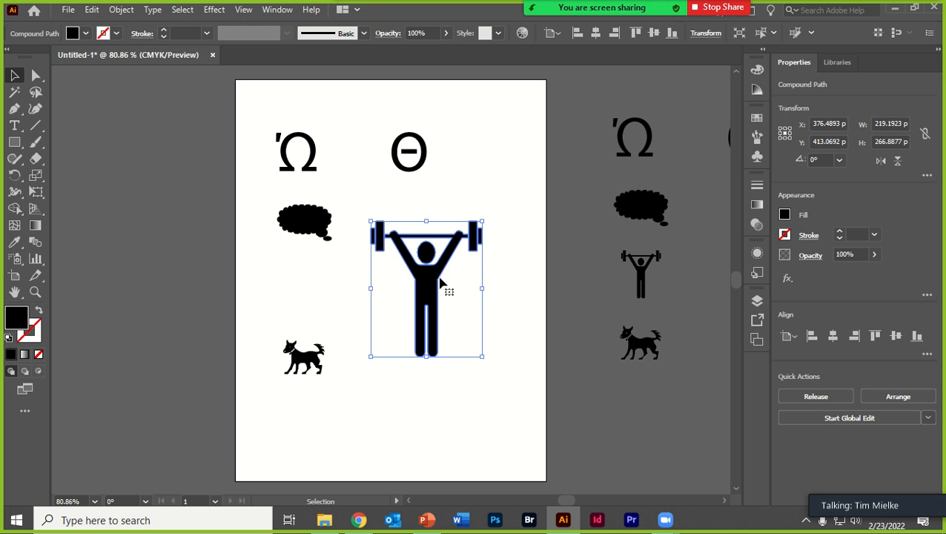
- View the shape tools grouped with the Rectangle tool and return to the Selection tool
click(15, 143)
click(15, 143)
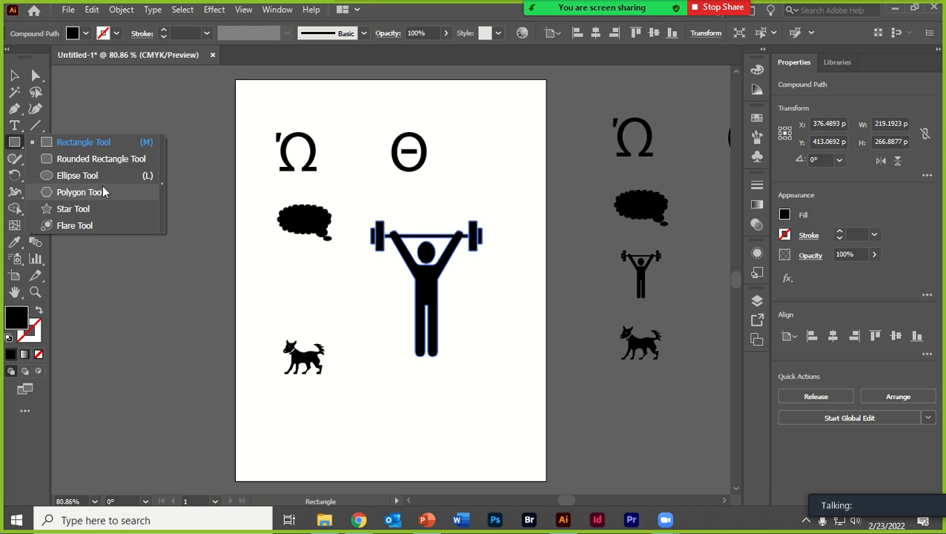
click(22, 77)
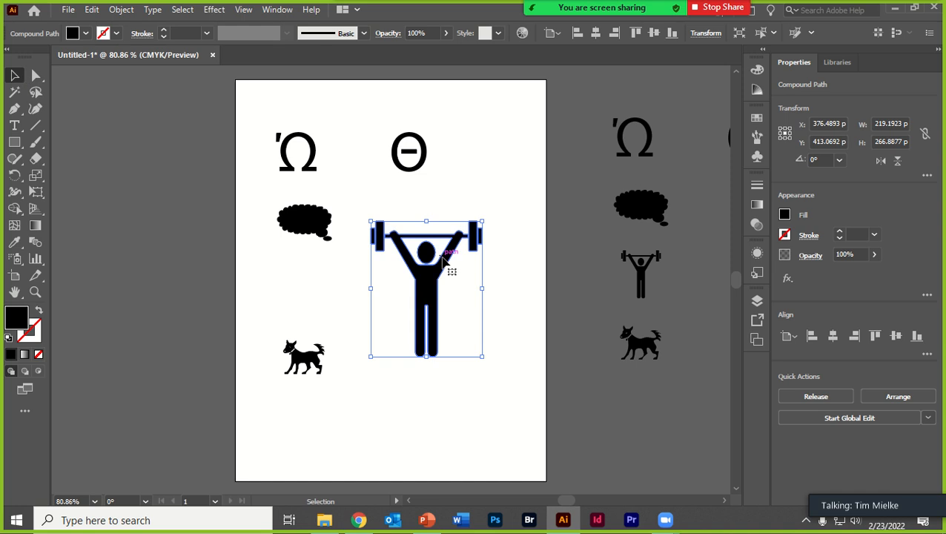
- Reposition the weightlifter below the theta, scale it up to about 279 by 340 pt, and deselect it
mouse_move(443, 281)
mouse_down()
mouse_move(337, 256)
mouse_move(321, 270)
mouse_move(437, 215)
mouse_move(429, 194)
mouse_move(416, 248)
mouse_move(319, 266)
mouse_move(434, 271)
mouse_move(449, 283)
mouse_move(462, 264)
mouse_move(438, 268)
mouse_up()
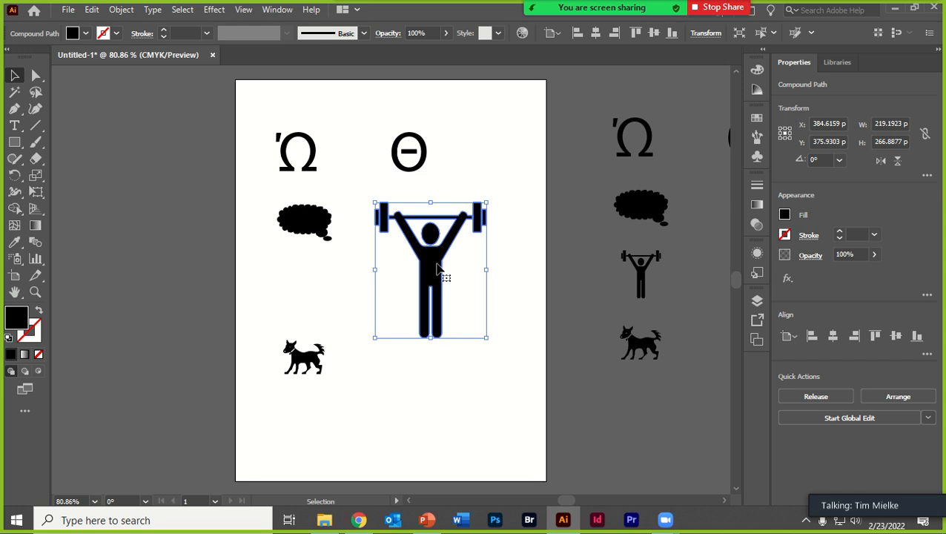
drag(437, 268, 460, 274)
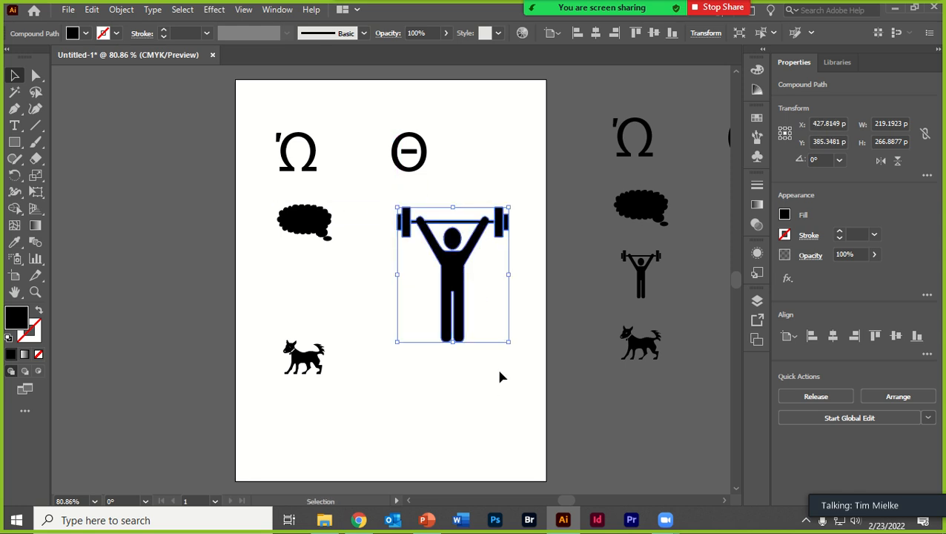
drag(396, 342, 356, 382)
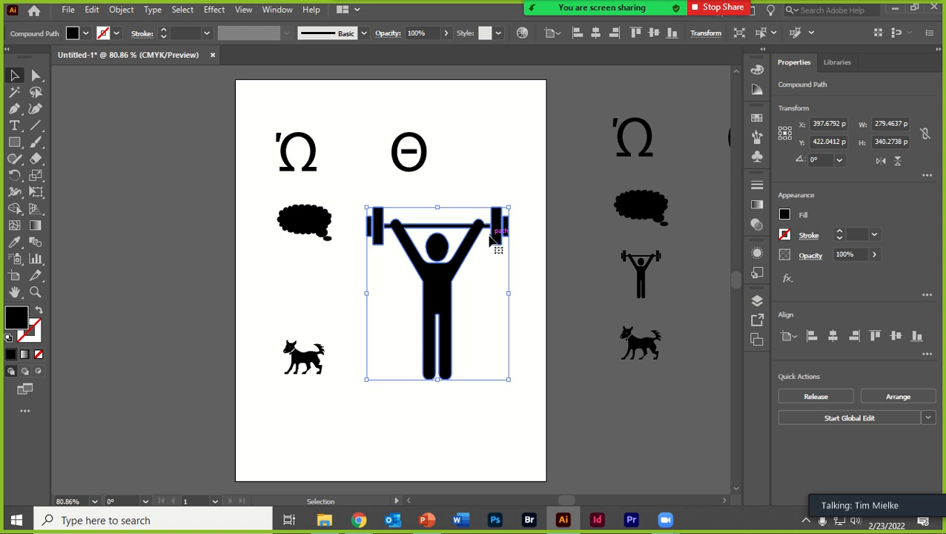
click(523, 127)
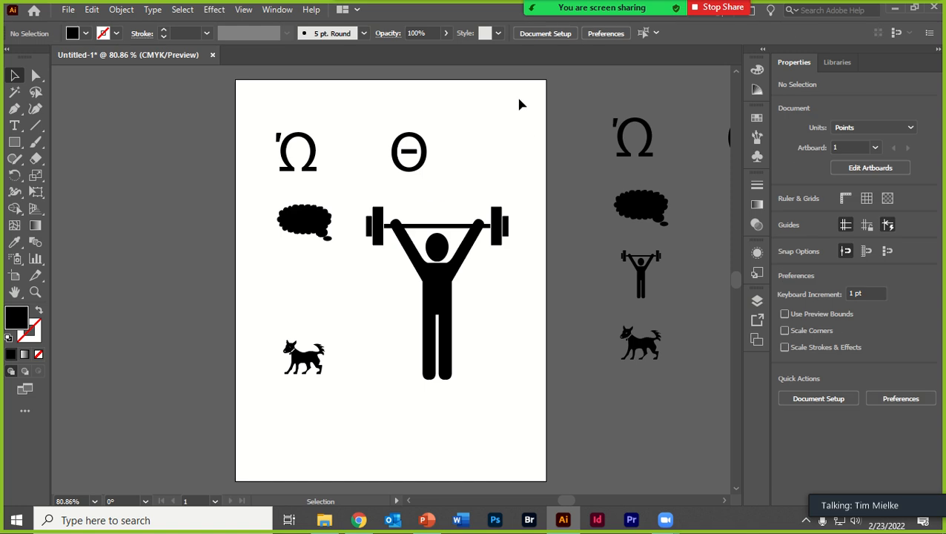
- Move the weightlifter to about X 429 pt, Y 396 pt and fill it with red
drag(527, 89, 232, 430)
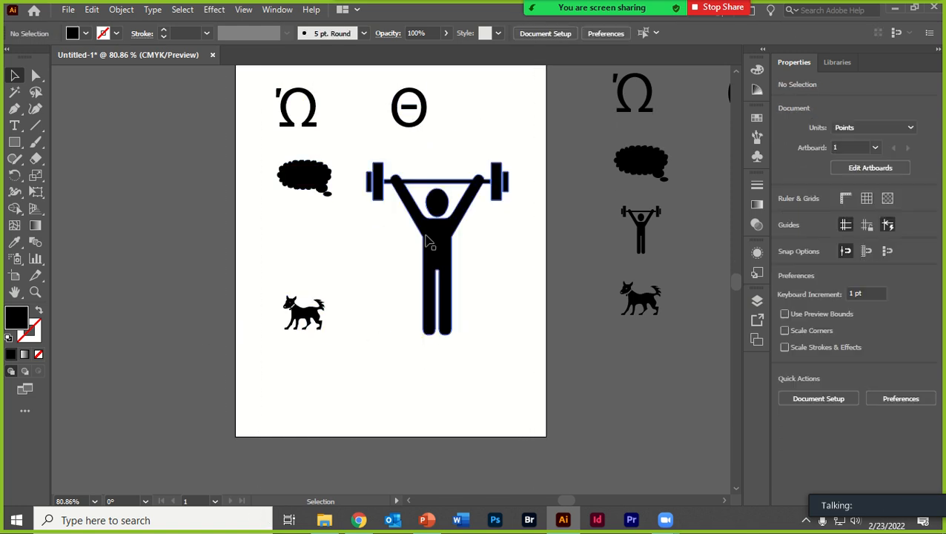
drag(429, 221, 445, 208)
click(757, 118)
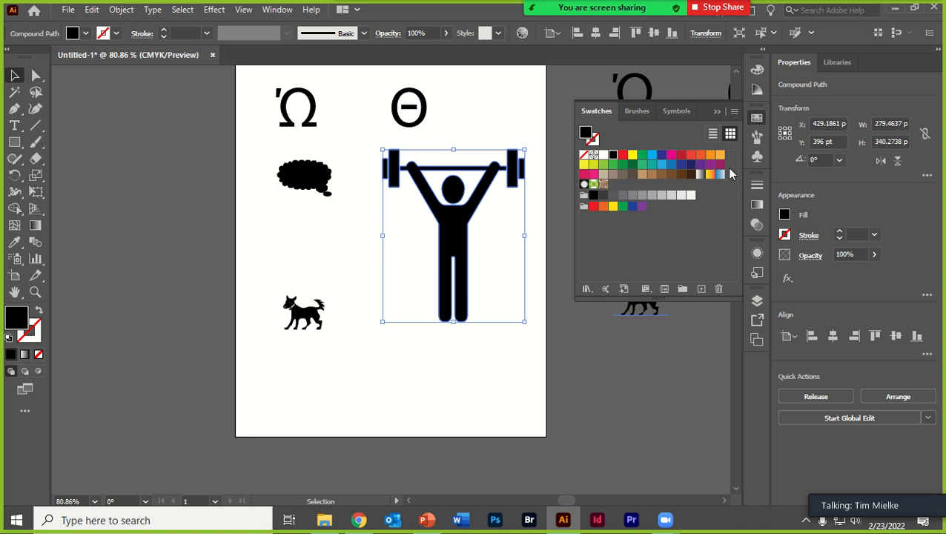
click(622, 156)
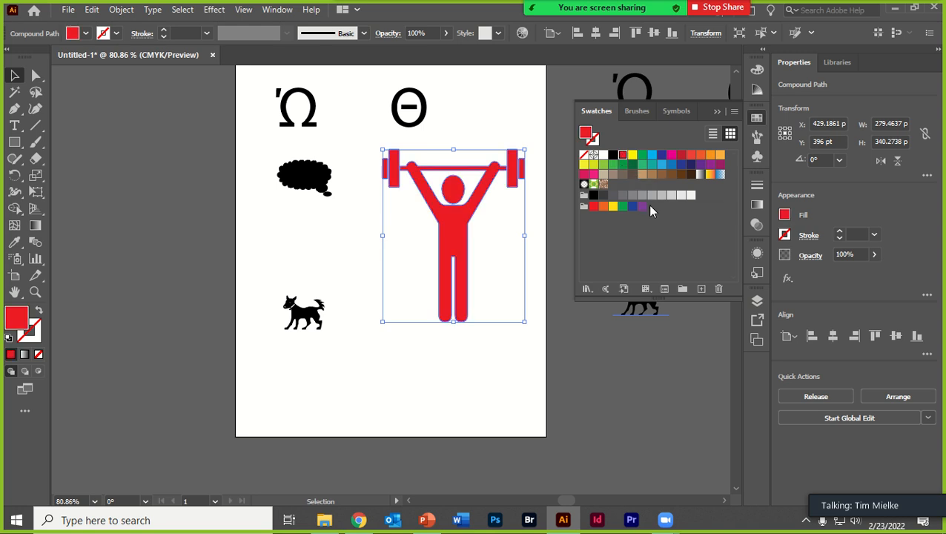
- Restore the accidentally deleted weightlifter, and delete the swatches from red through Fading Sky from the swatch collection
shift+click(719, 175)
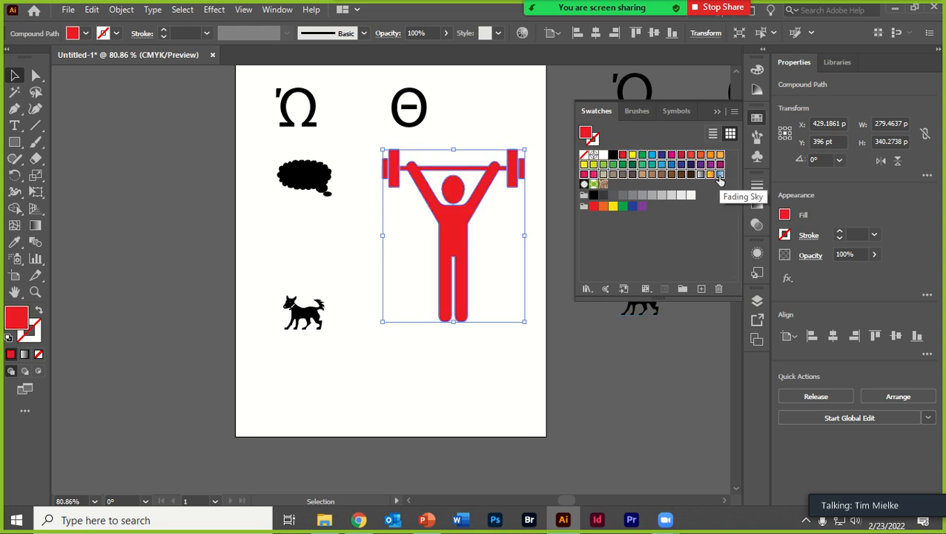
key(Delete)
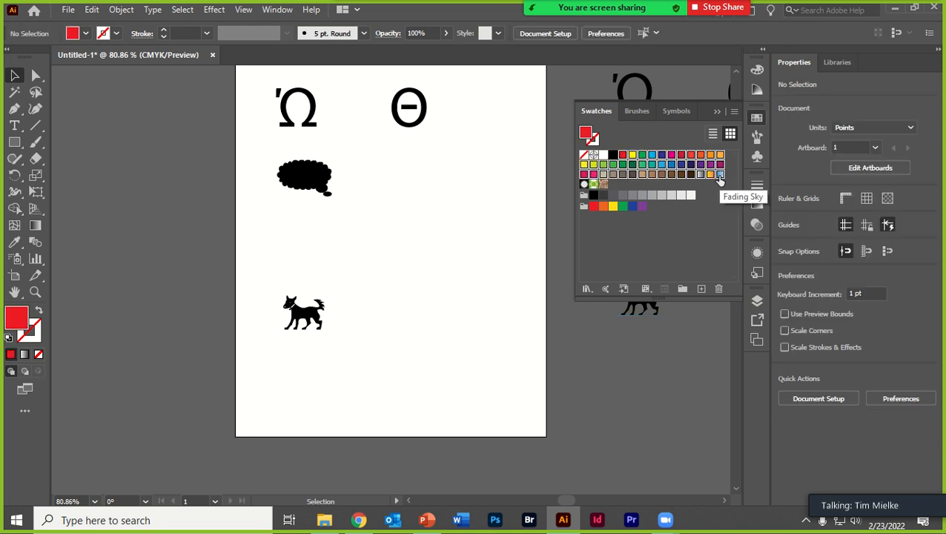
key(ctrl+z)
click(720, 289)
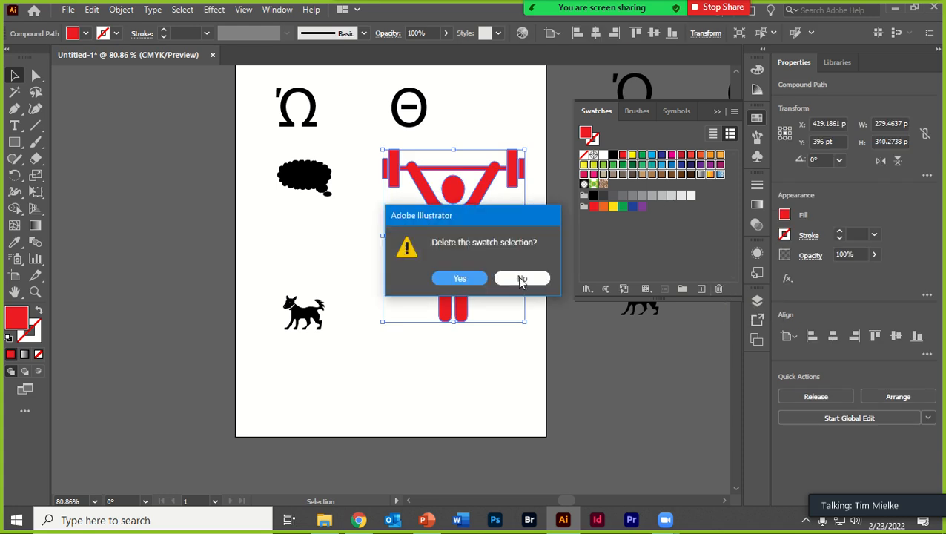
key(Return)
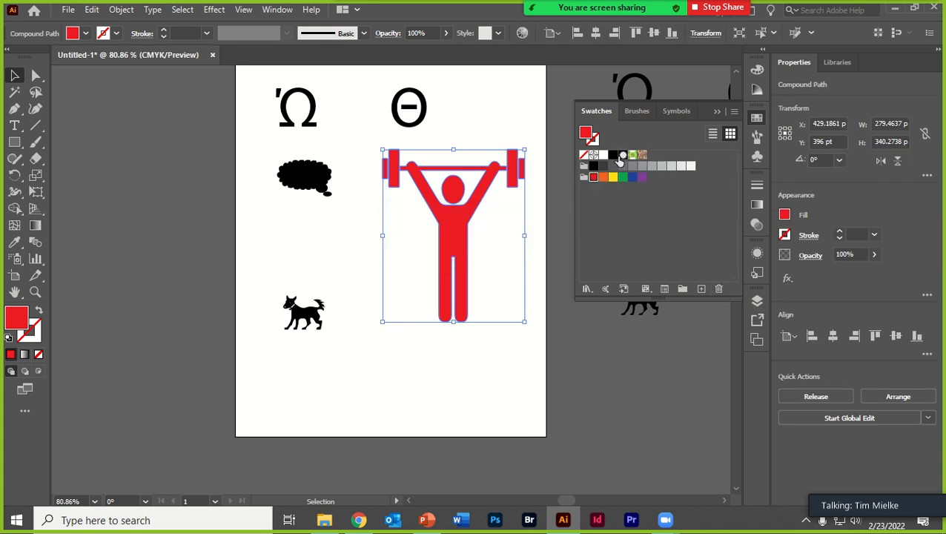
- Apply the radial gradient swatch to the weightlifter and delete the swatches from that gradient through the last gray
click(623, 155)
shift+click(690, 167)
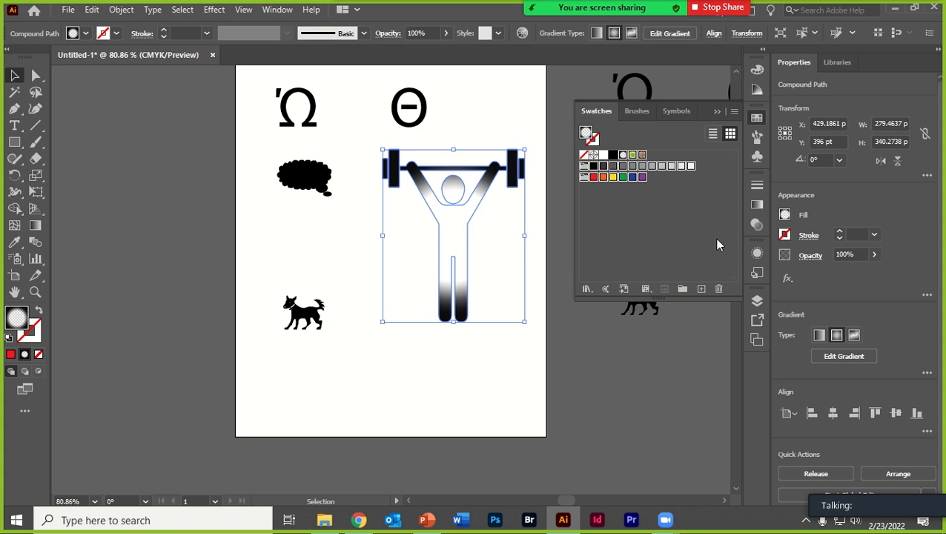
click(719, 289)
key(Return)
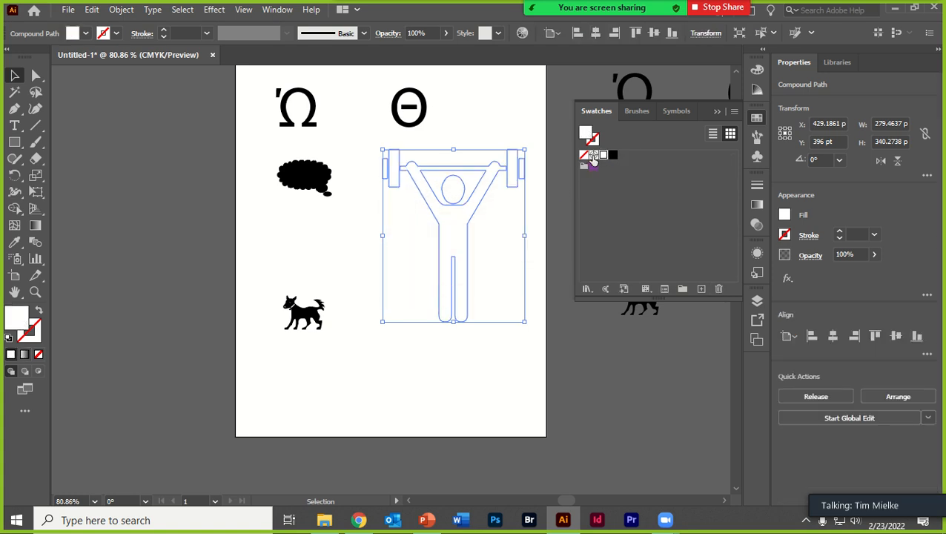
- Delete the white swatch and recolor the weightlifter black and finally purple
click(718, 291)
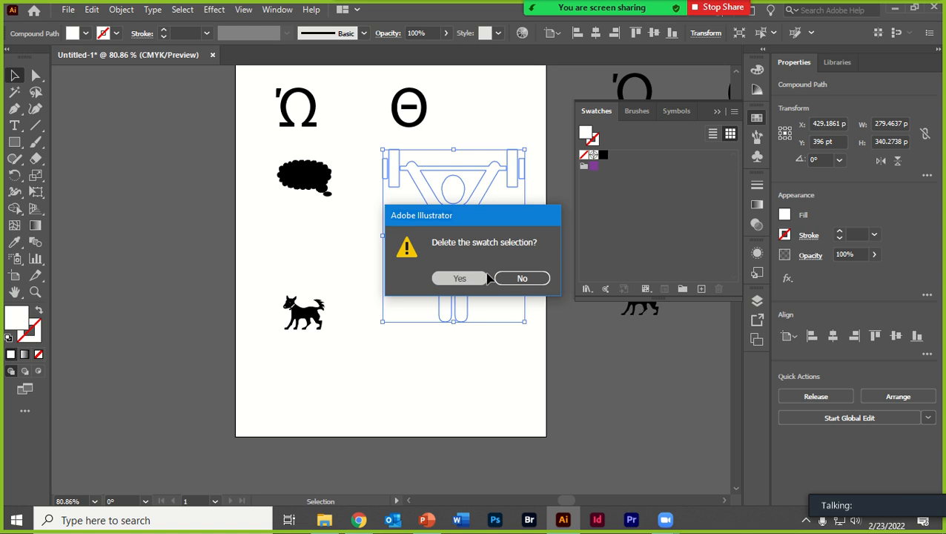
click(456, 277)
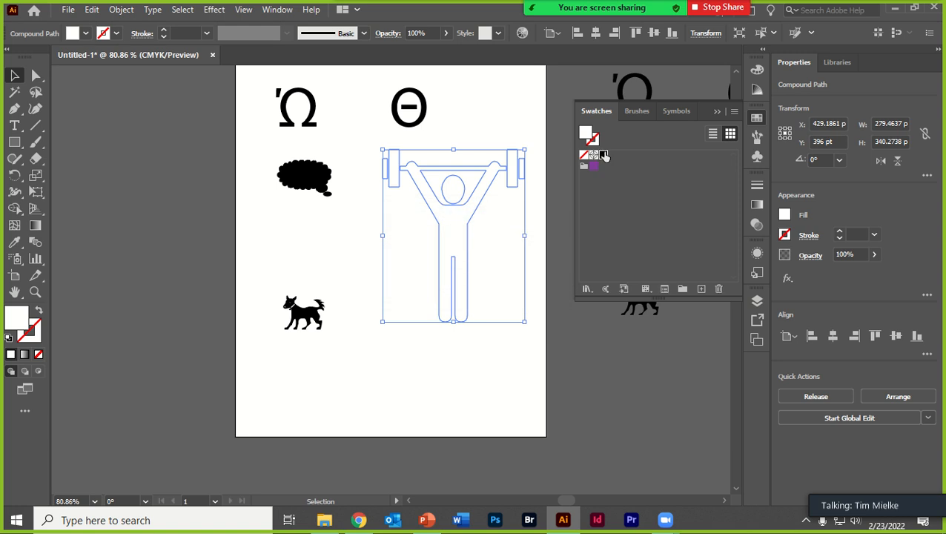
click(603, 154)
click(594, 166)
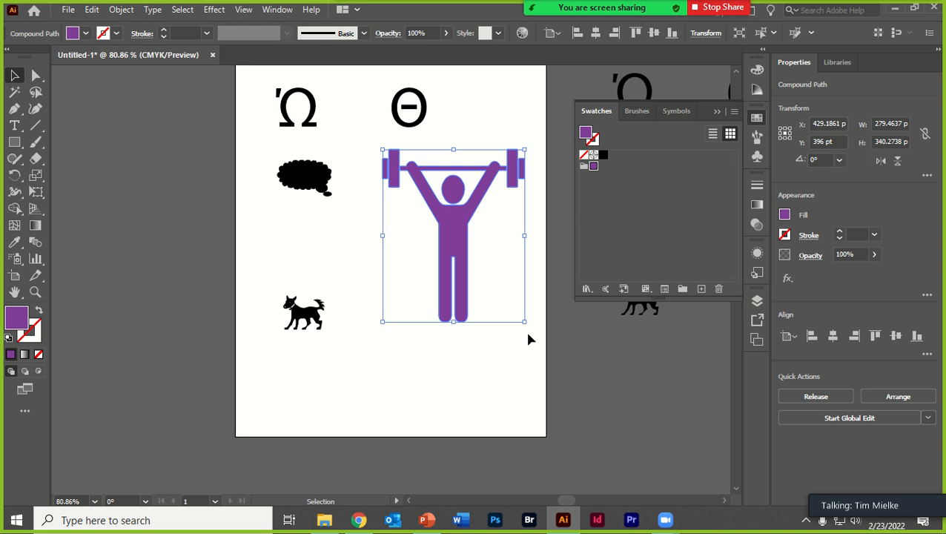
click(651, 215)
- Undo the recent fill changes and swatch deletions, back to the red weightlifter and full swatch set
key(ctrl+z)
key(ctrl+z)
key(ctrl+z)
key(ctrl+z)
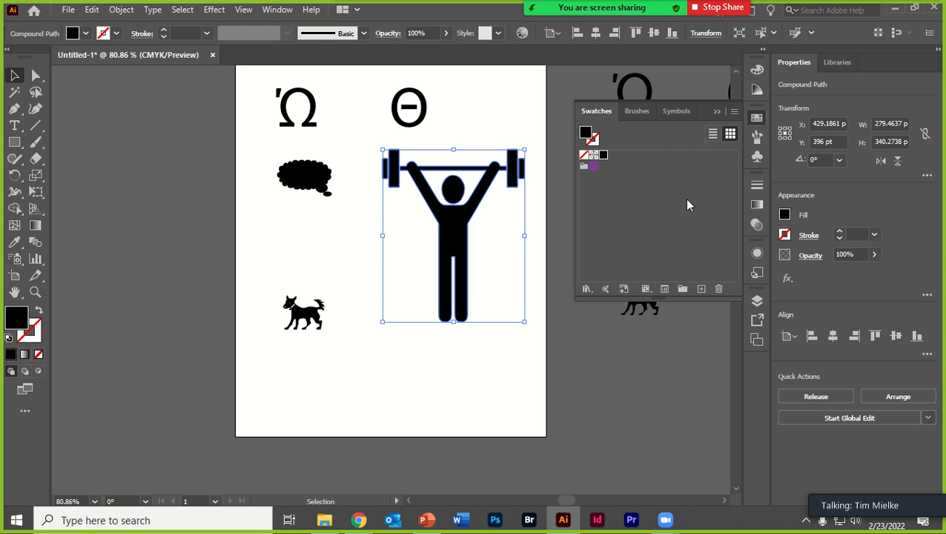
key(ctrl+z)
key(ctrl+z)
key(ctrl+z)
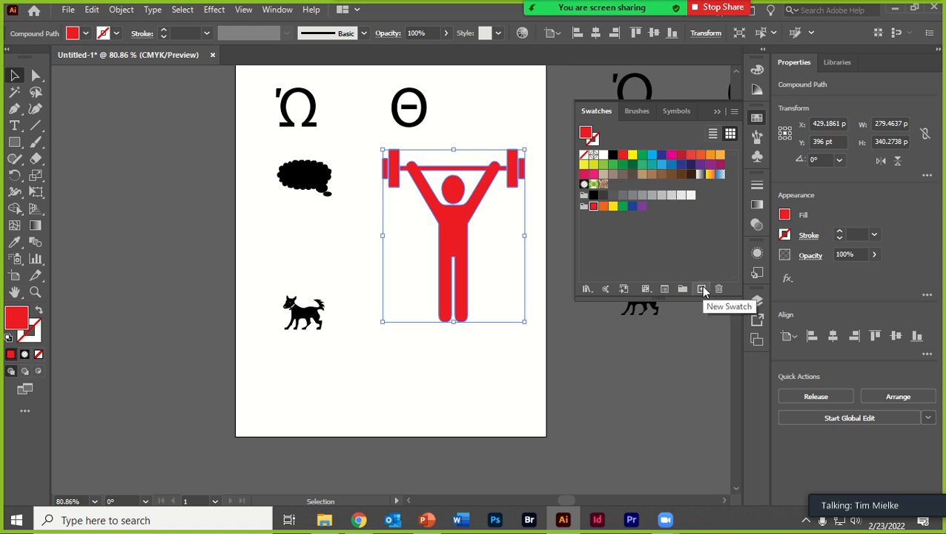
- Look through the list of available swatch libraries and close it without loading one
click(586, 290)
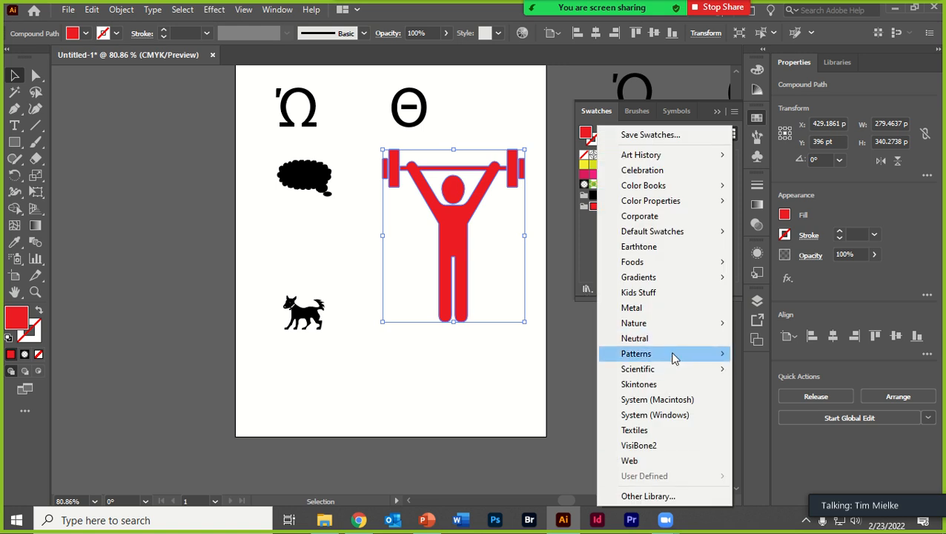
mouse_move(675, 358)
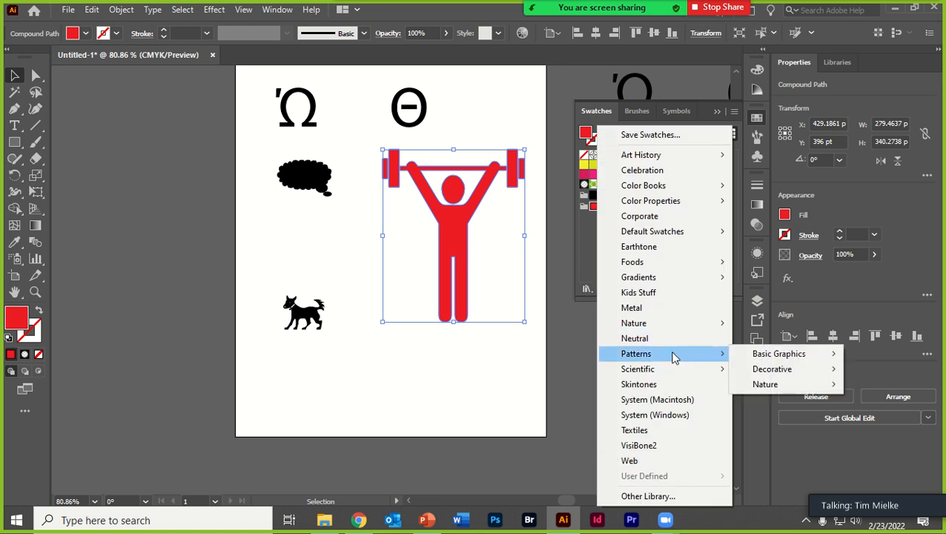
click(580, 244)
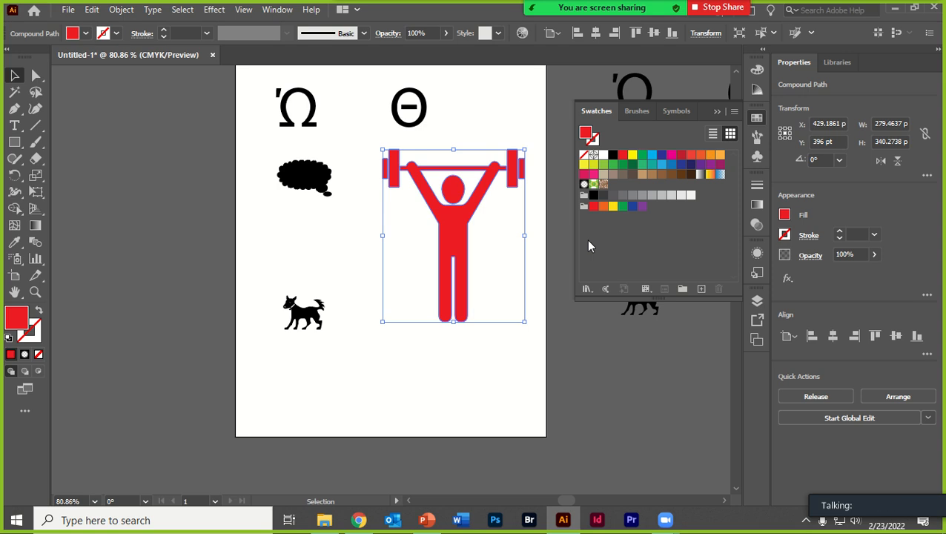
- Move the red weightlifter down to about X 429 pt, Y 462 pt and deselect it
click(492, 406)
drag(463, 261, 460, 291)
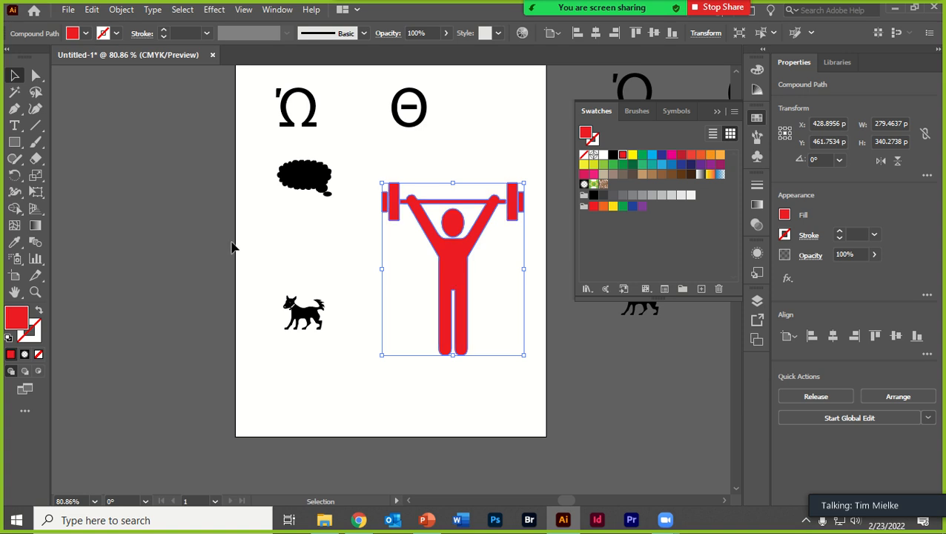
click(174, 244)
- Place the dog over the thought bubble at about X 146 pt, Y 271 pt and fill it with purple
drag(307, 322, 320, 186)
key(ctrl+plus)
key(ctrl+plus)
key(ctrl+plus)
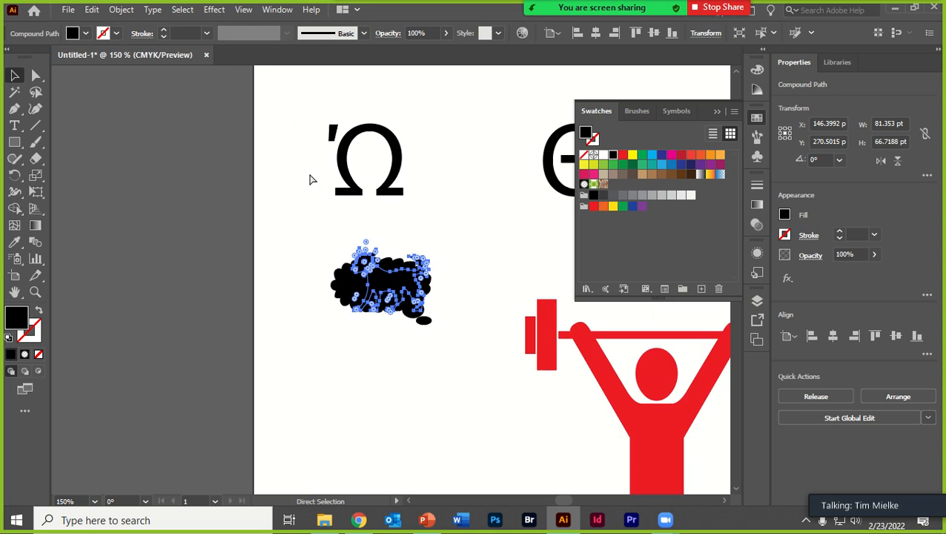
drag(374, 367, 365, 339)
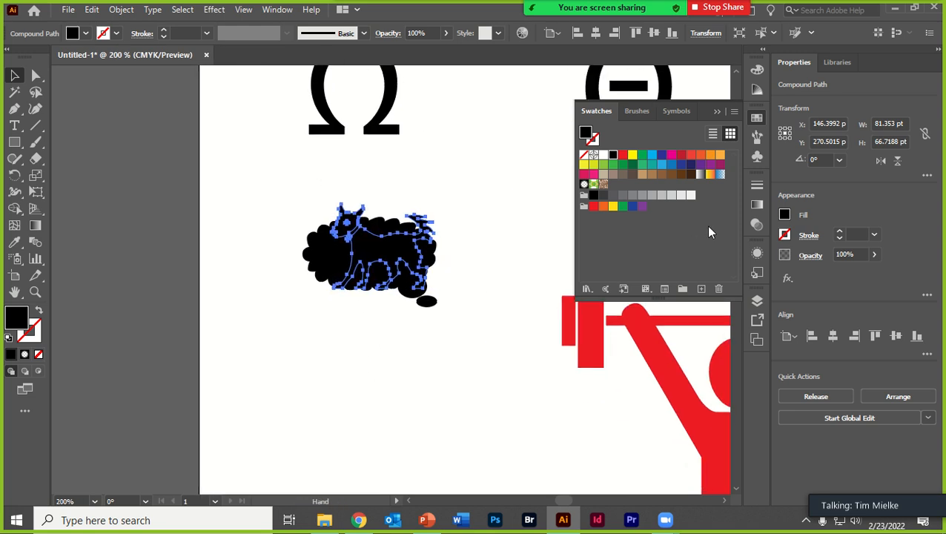
click(642, 207)
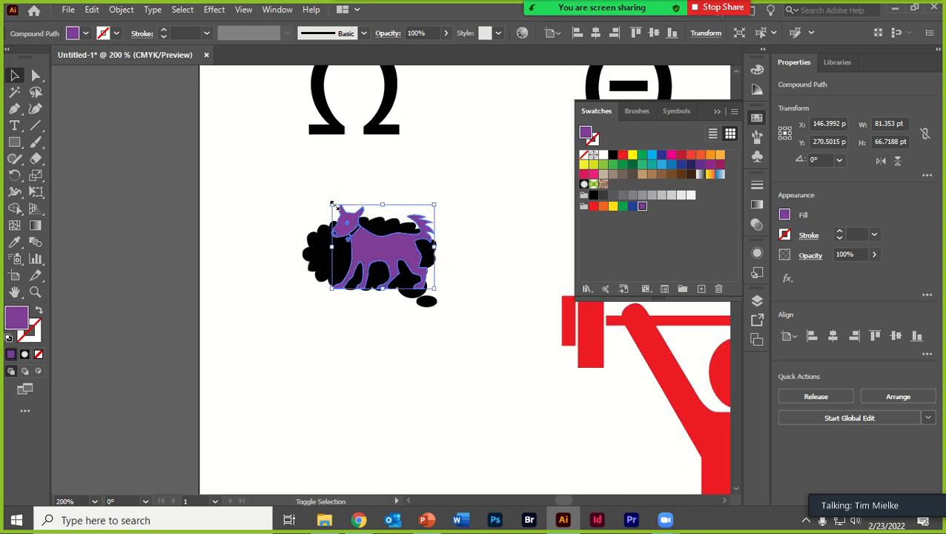
- Scale the dog down to about 64 by 53 pt and fit it inside the thought bubble at about X 138 pt, Y 274 pt
drag(331, 204, 348, 217)
drag(381, 257, 364, 256)
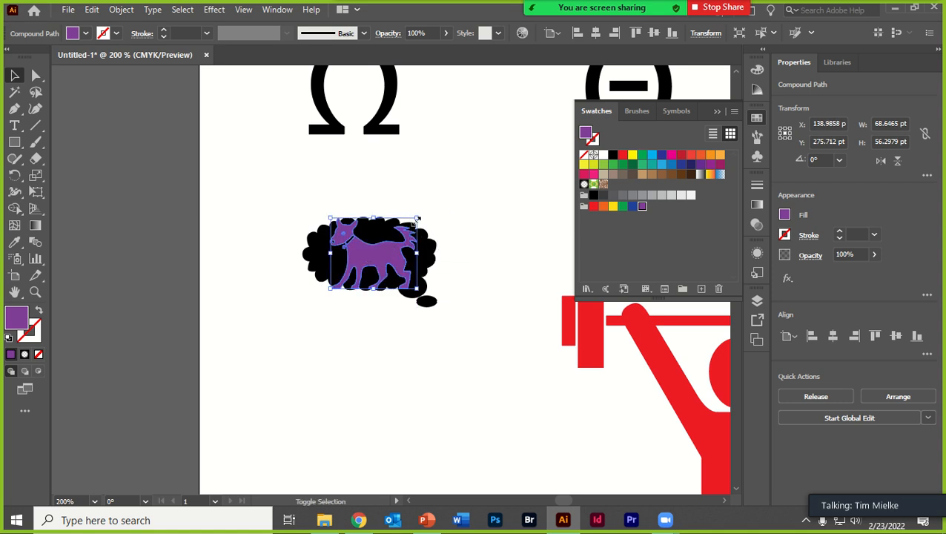
drag(417, 219, 412, 224)
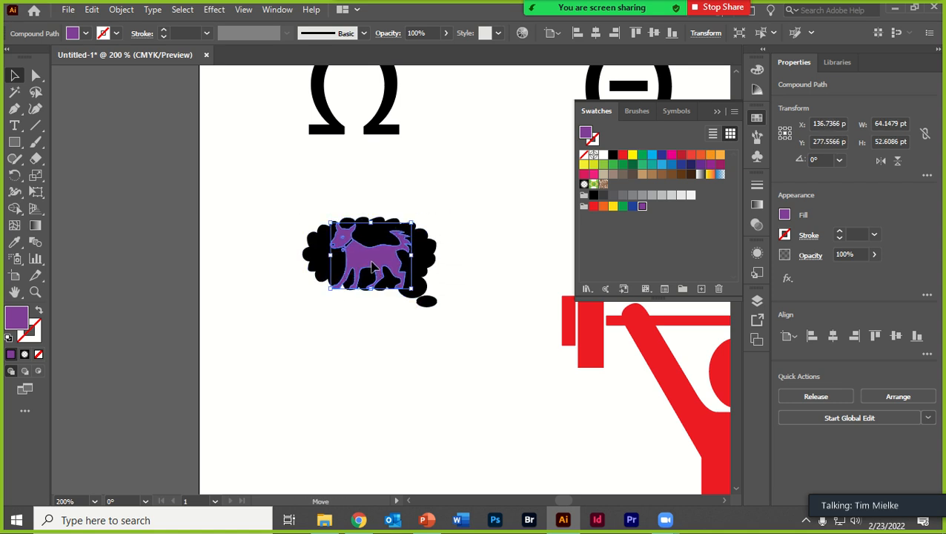
click(251, 189)
- Select the dog together with the thought bubble and release their compound paths
drag(252, 189, 475, 366)
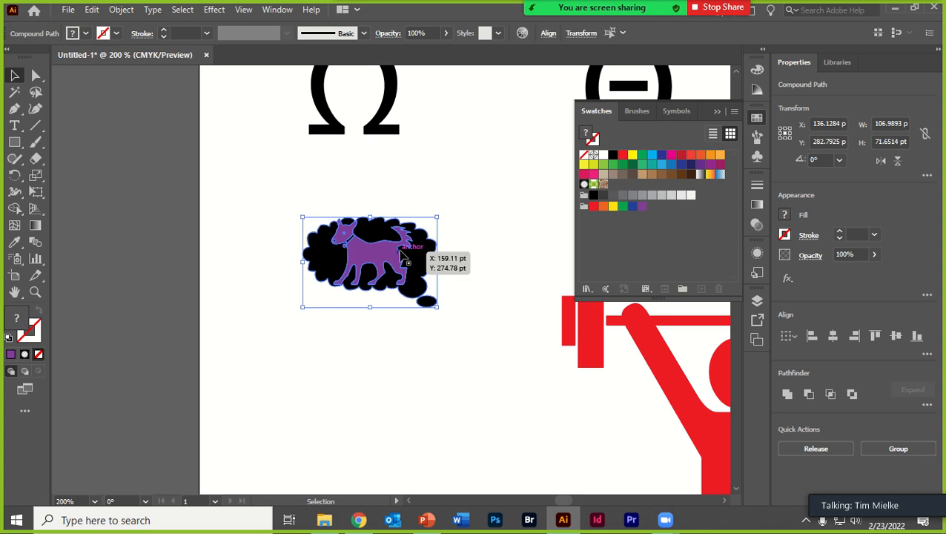
right_click(401, 252)
click(445, 337)
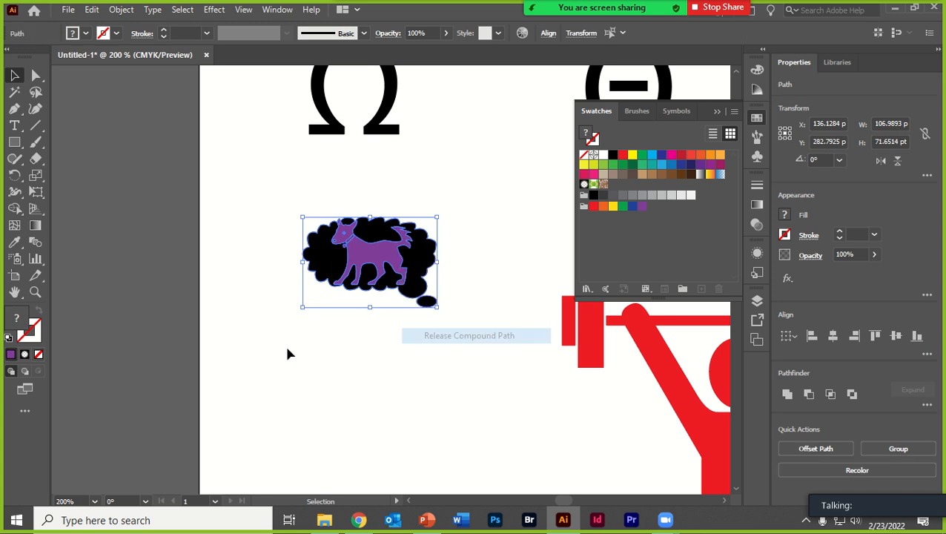
- Try to make a clipping mask from the released dog and thought bubble paths, and undo it
click(289, 355)
drag(257, 184, 494, 371)
right_click(393, 356)
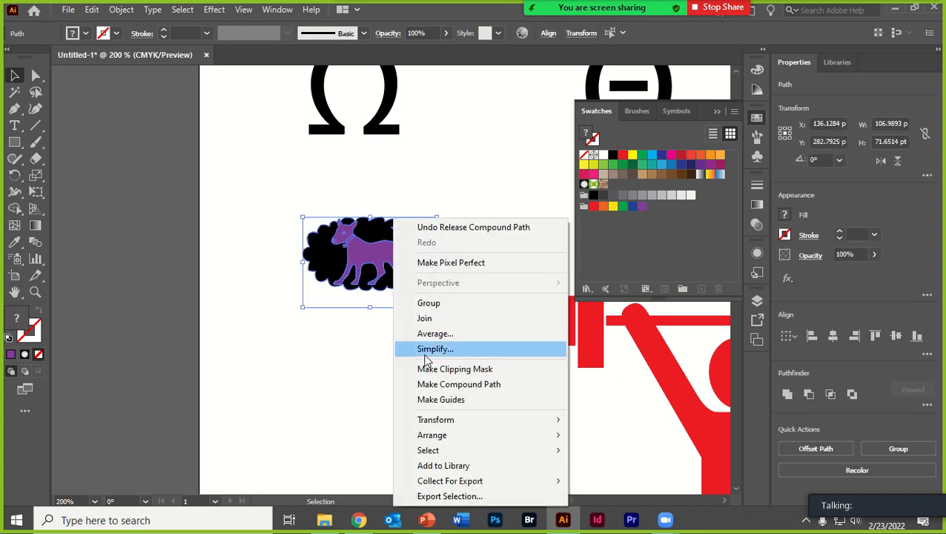
click(424, 369)
click(369, 359)
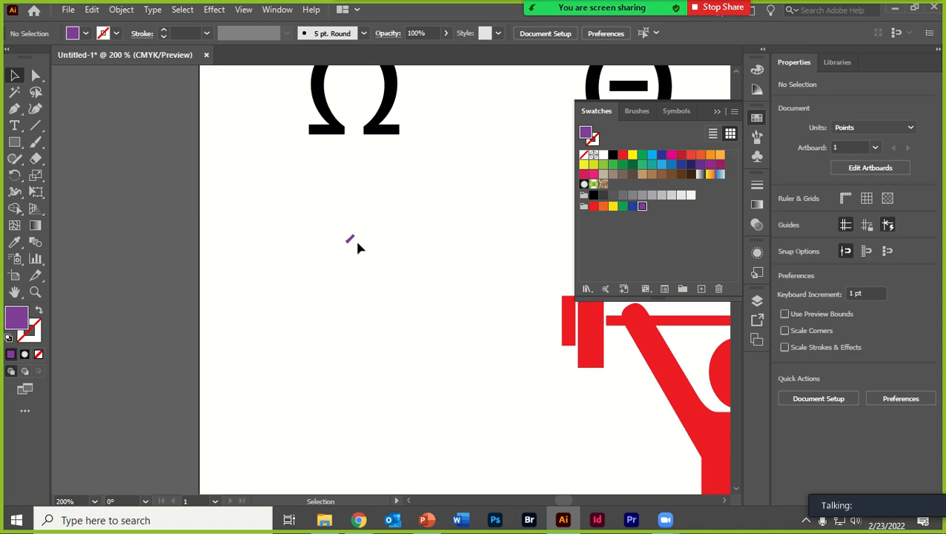
click(350, 240)
key(ctrl+z)
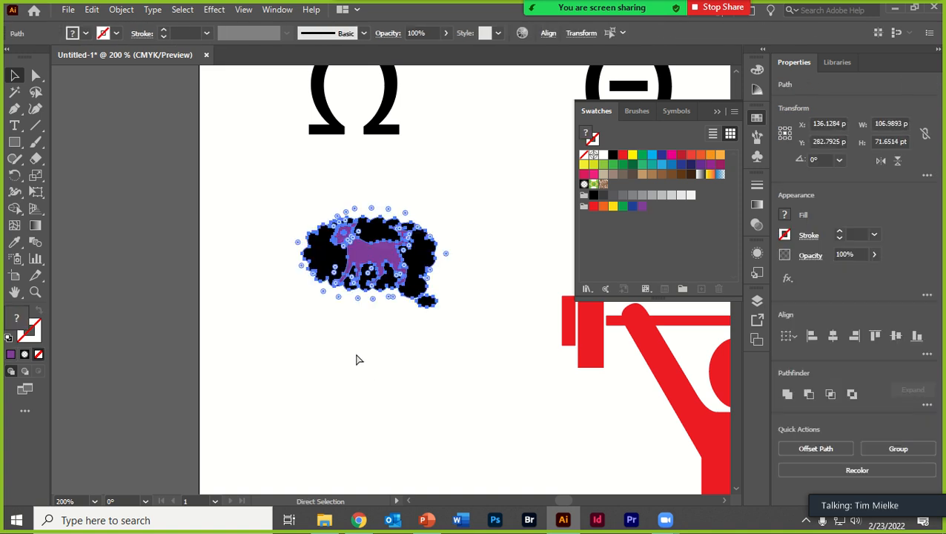
- Try to combine the dog and thought bubble into a compound path, and undo it
click(355, 346)
click(353, 255)
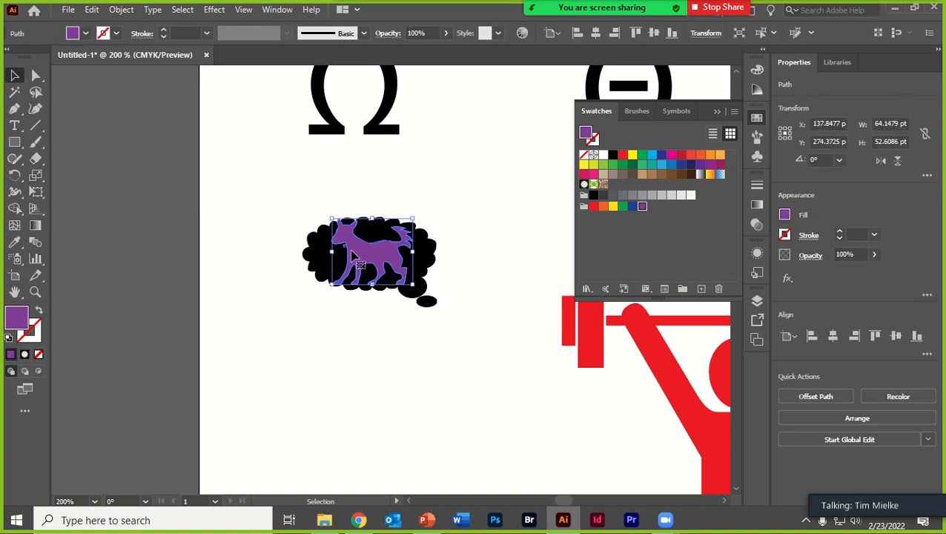
drag(259, 184, 490, 427)
right_click(371, 251)
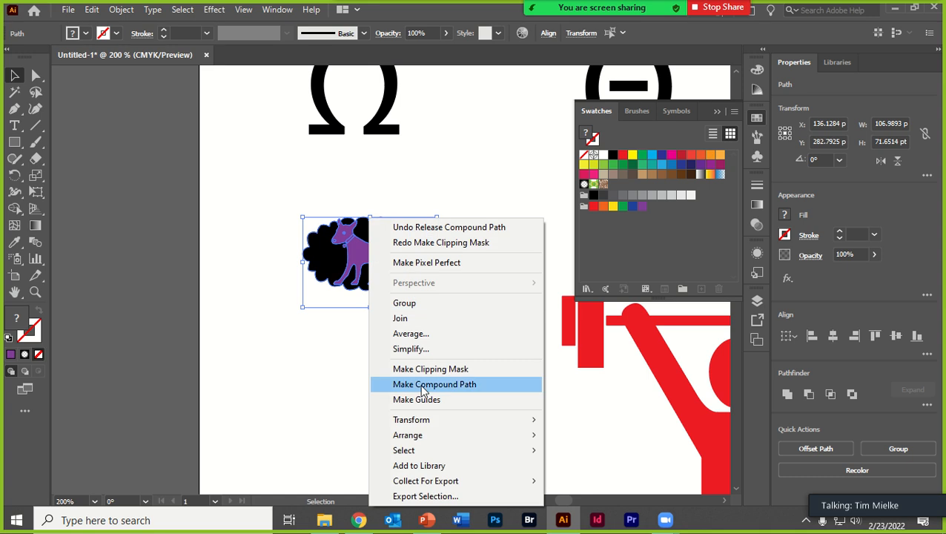
click(445, 385)
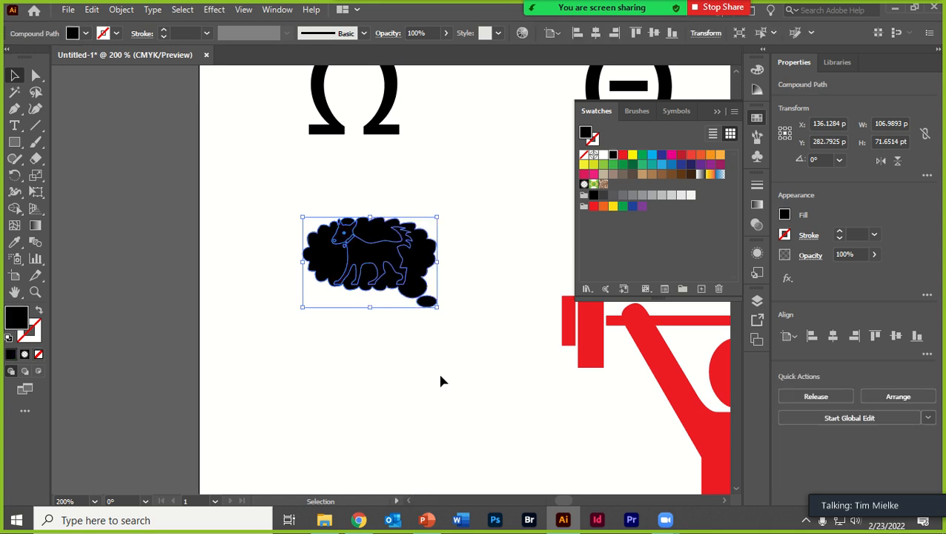
key(ctrl+alt+shift+8)
- Make another clipping mask attempt with the dog and thought bubble, undo it, and deselect the shapes
right_click(439, 380)
click(437, 369)
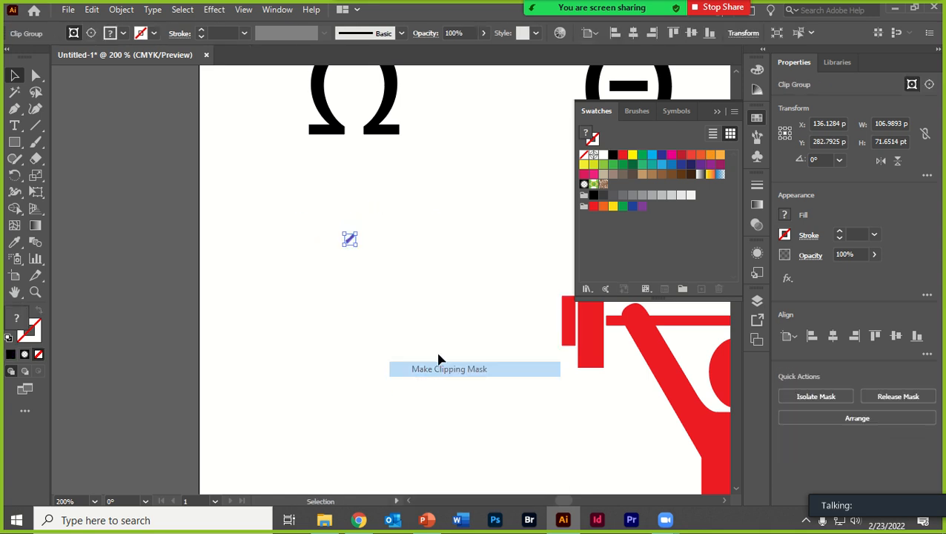
key(ctrl+z)
click(371, 319)
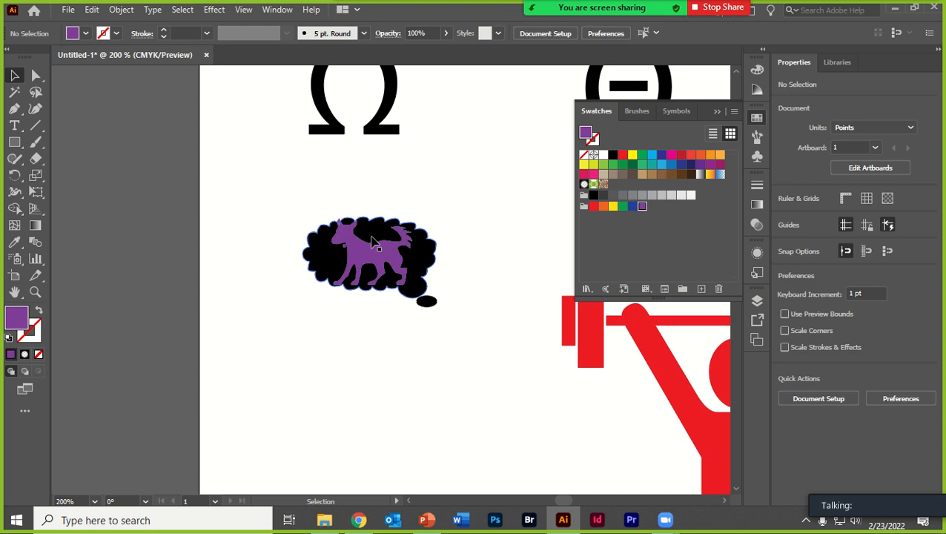
- Move the dog's body below the thought bubble to about X 138 pt, Y 367 pt and select its leftover collar piece
click(375, 239)
drag(356, 254, 356, 371)
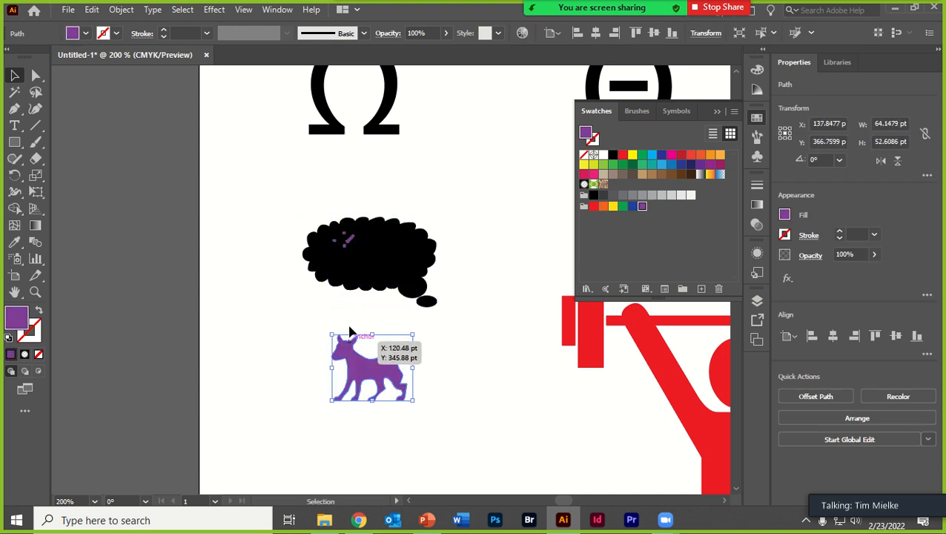
click(351, 241)
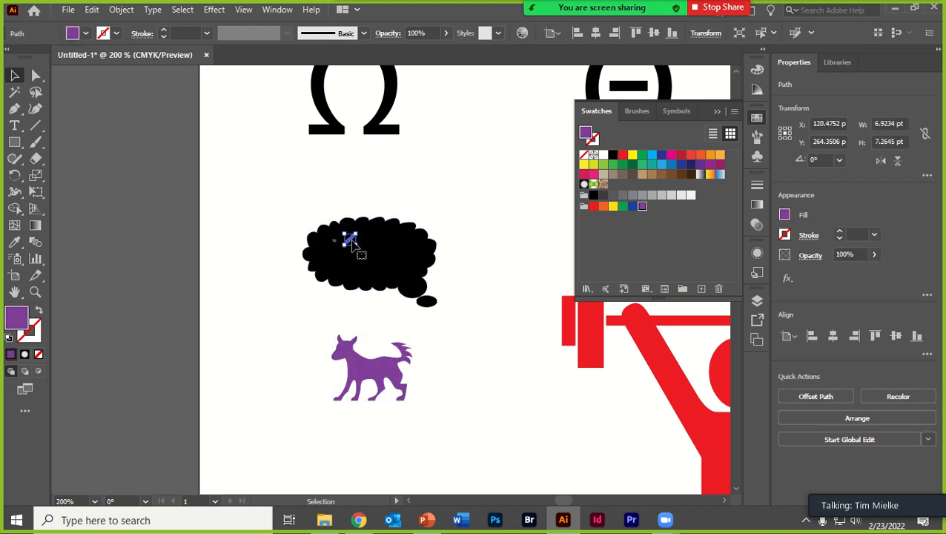
- Delete the dog's two leftover collar pieces and place the dog's body over the middle of the thought bubble
key(Delete)
click(339, 245)
key(Delete)
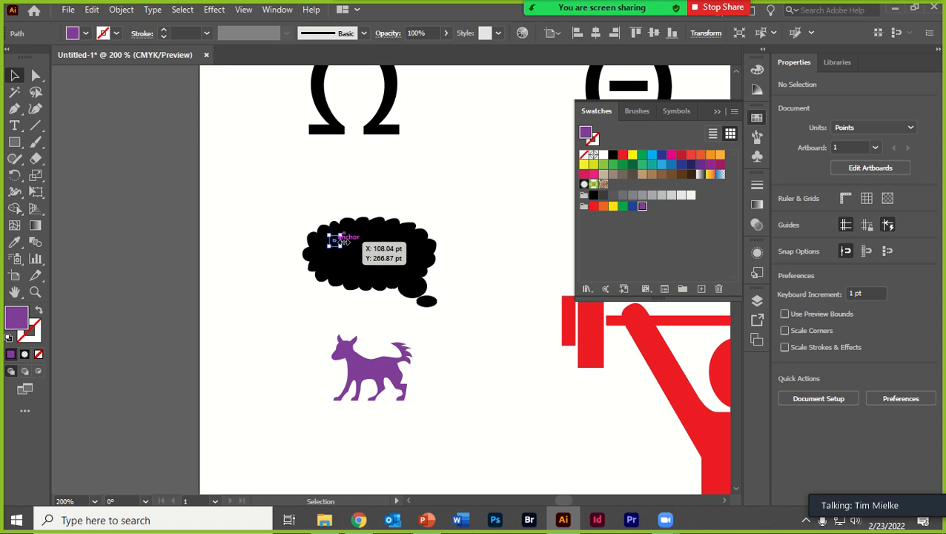
drag(368, 382, 374, 252)
drag(283, 198, 530, 374)
key(ctrl+shift+a)
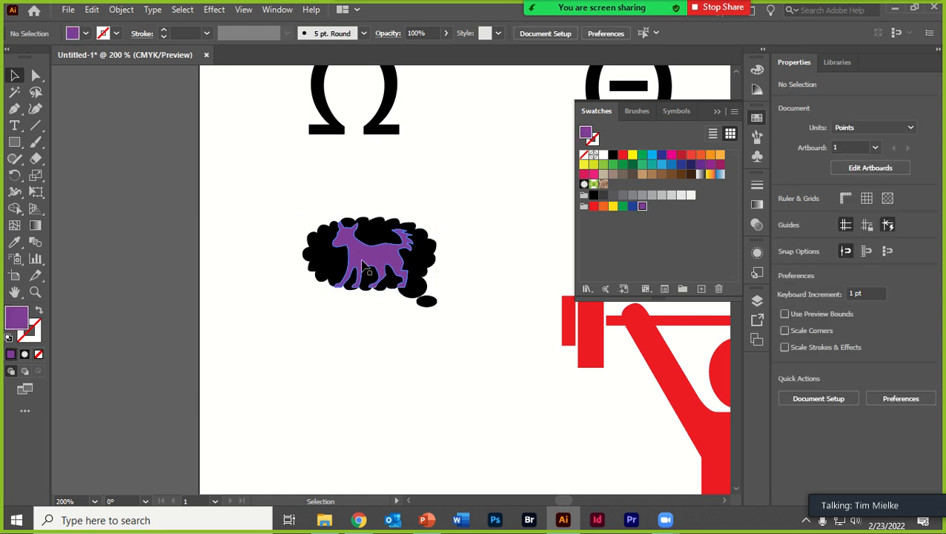
- Try to make a clipping mask with the dog overhanging the thought bubble's left edge, and undo the mask
drag(363, 265, 319, 250)
drag(226, 185, 468, 364)
right_click(321, 363)
click(366, 368)
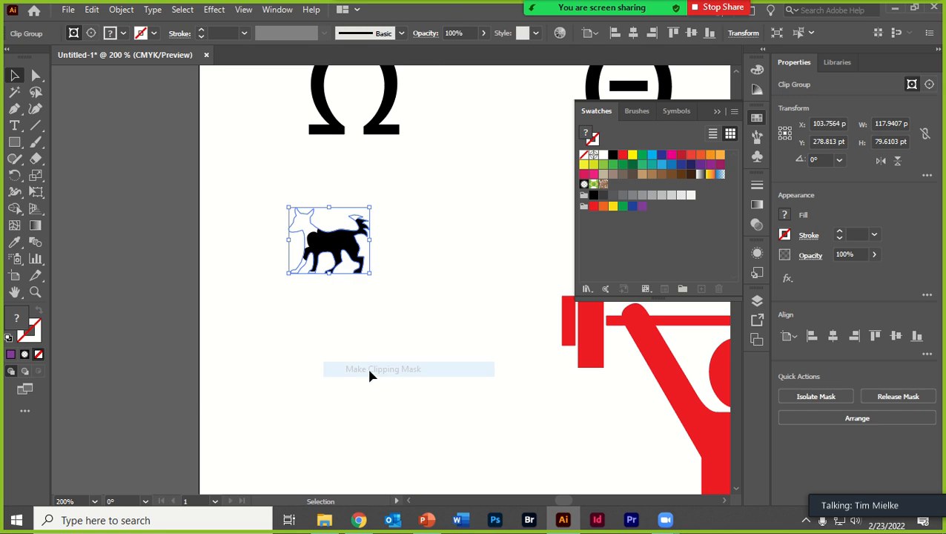
click(370, 375)
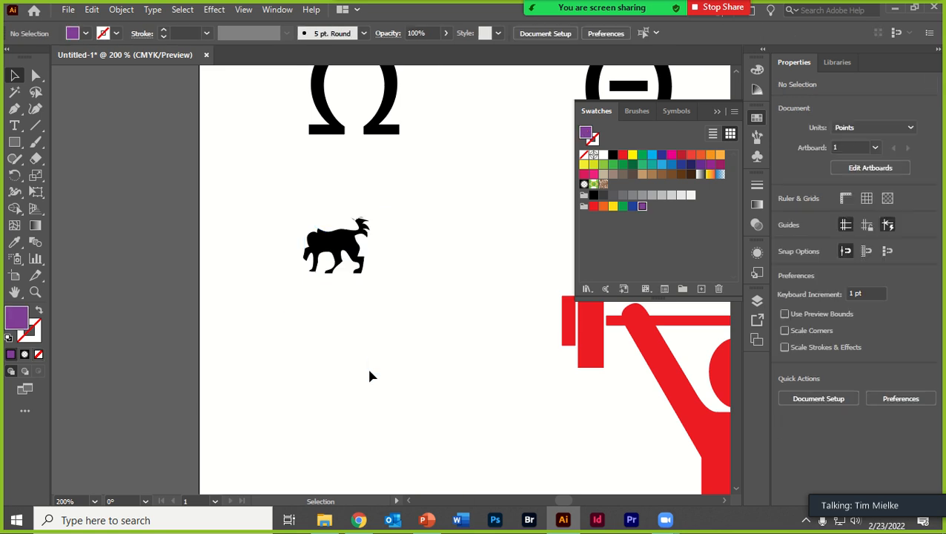
key(ctrl+z)
click(369, 370)
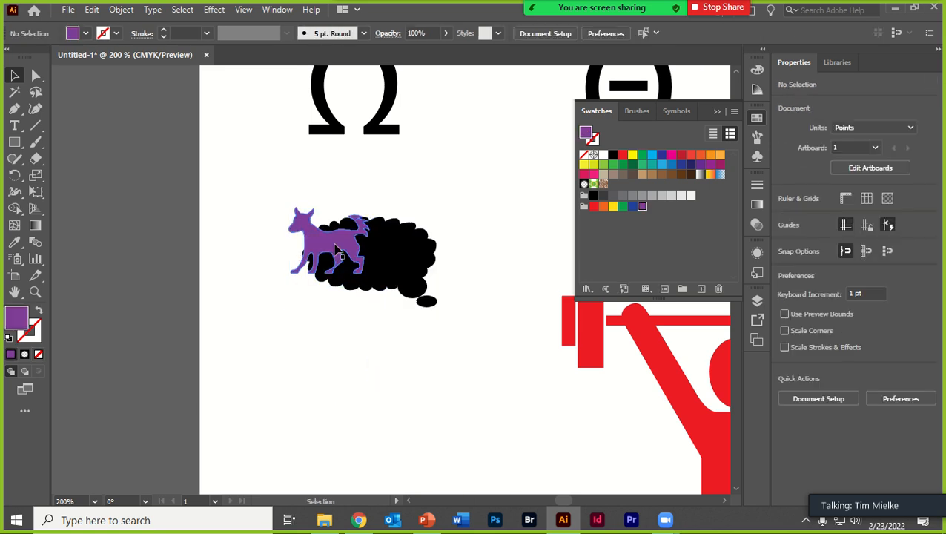
- Move the dog over the thought bubble's right edge and make a clipping mask from both shapes
drag(337, 260, 419, 256)
drag(264, 195, 448, 318)
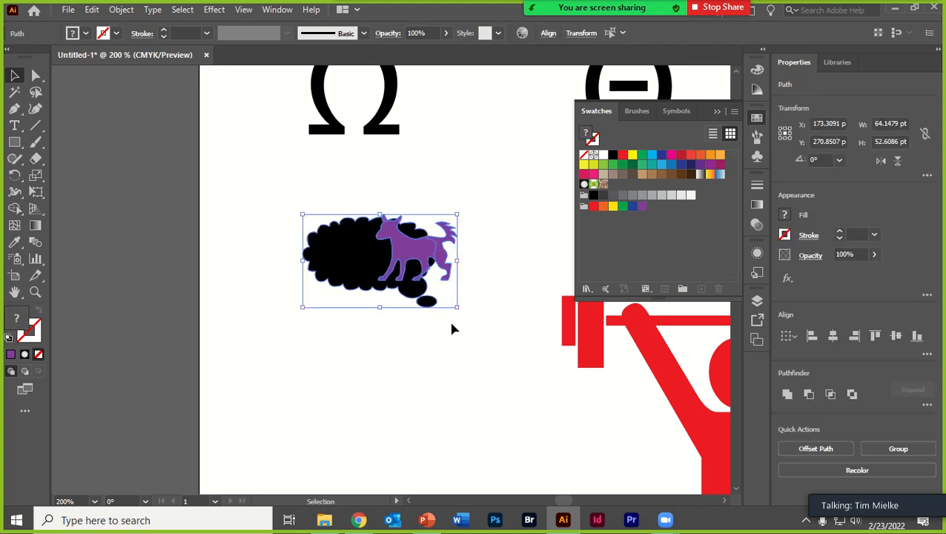
right_click(404, 250)
click(428, 366)
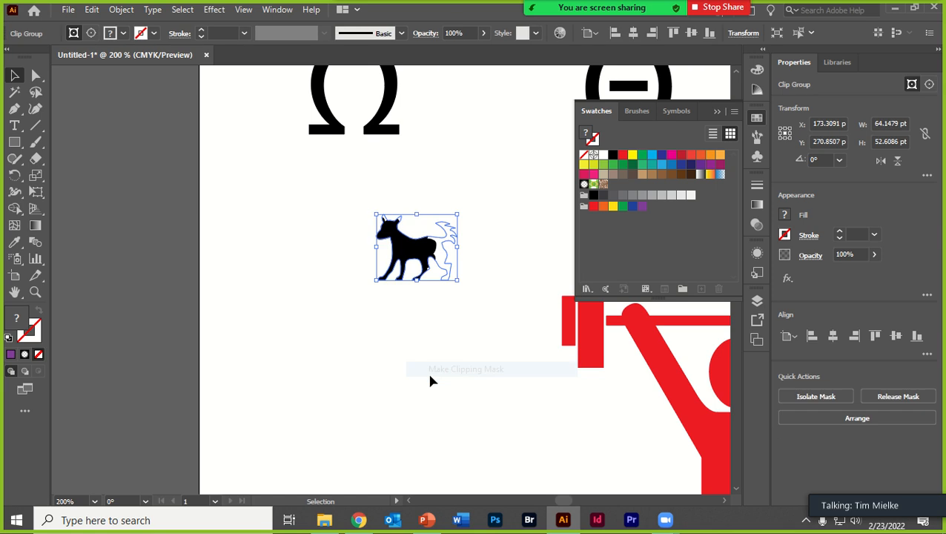
click(429, 366)
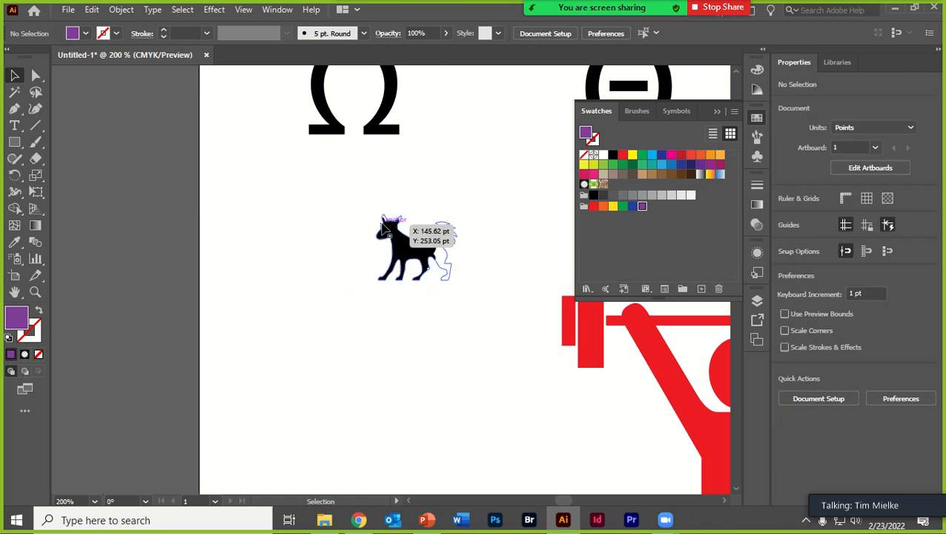
- Inspect the clip group in isolation mode, move it to about X 137 pt, Y 277 pt, and exit isolation
click(418, 251)
double_click(418, 252)
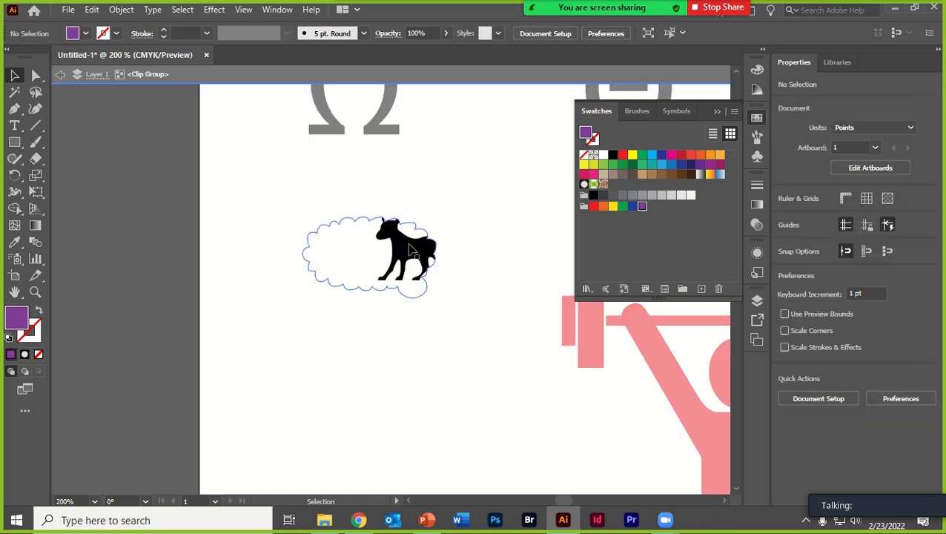
click(60, 75)
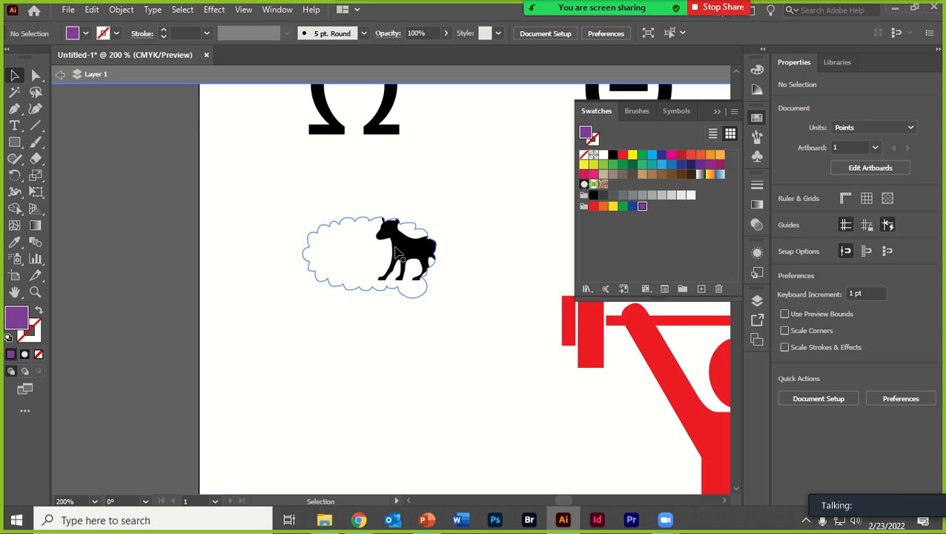
drag(395, 251, 370, 255)
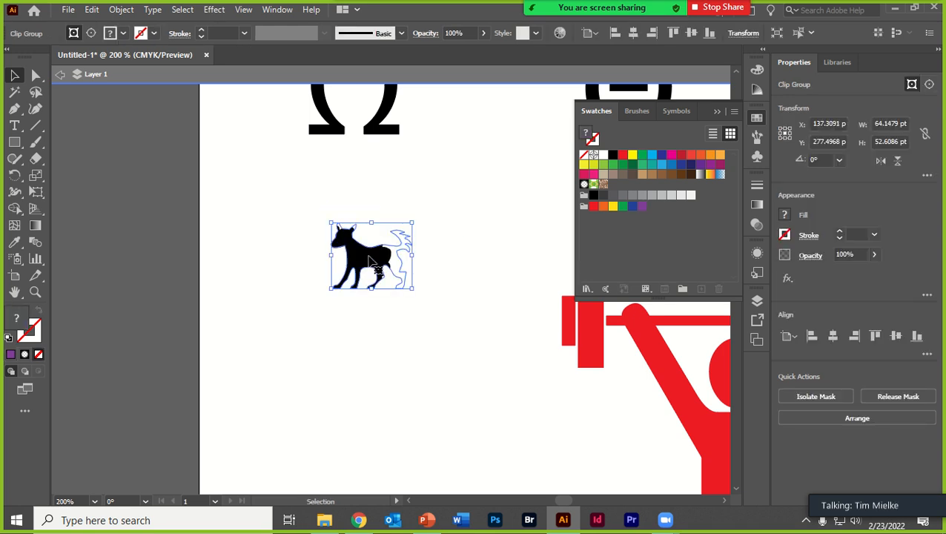
double_click(372, 263)
click(60, 74)
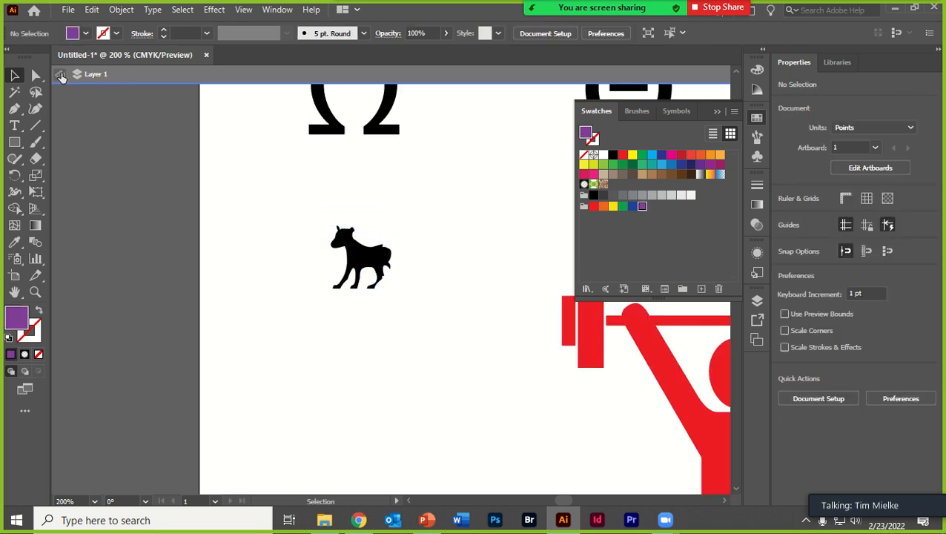
click(60, 75)
- Release the clipping mask on the dog and thought bubble, and deselect the shapes
right_click(368, 250)
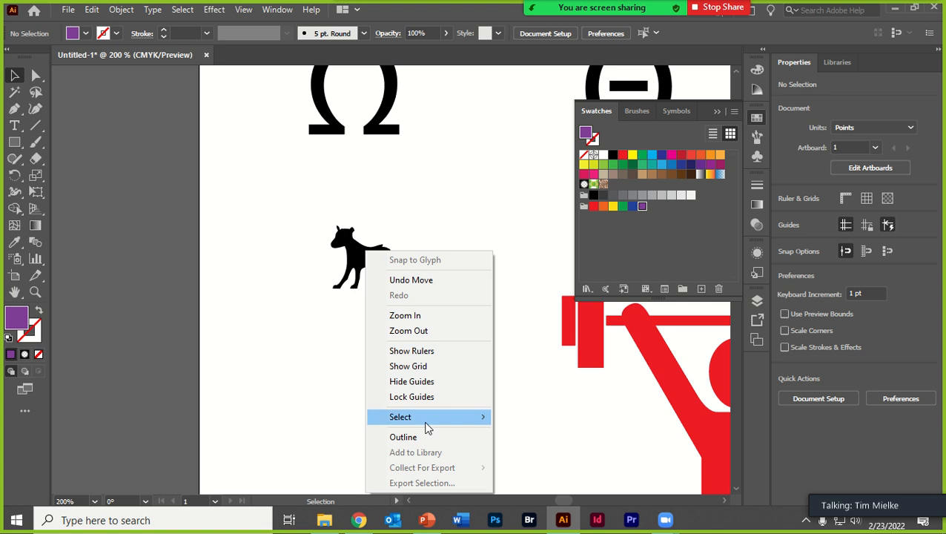
click(355, 347)
click(347, 259)
right_click(347, 258)
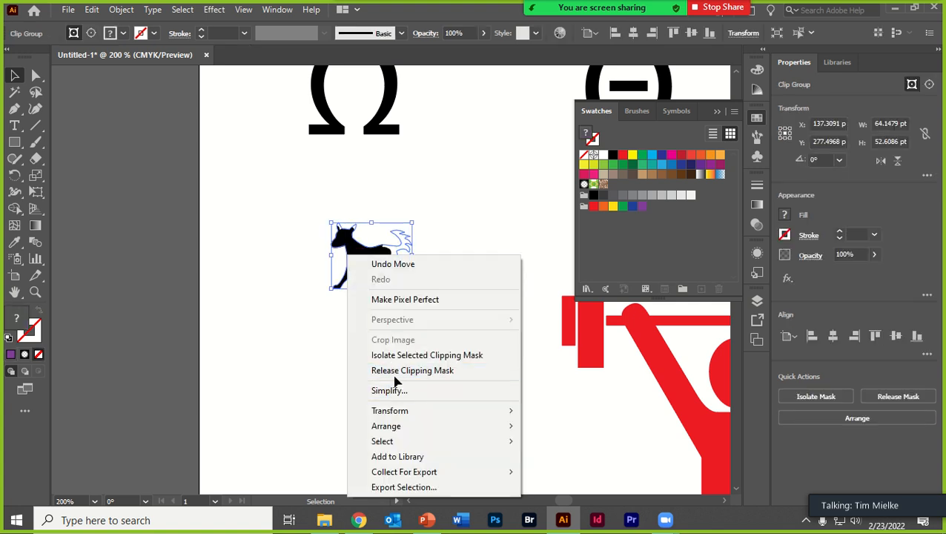
click(393, 391)
click(380, 364)
- Move the released thought bubble lower on the artboard and delete its small trailing ellipse
drag(399, 258, 376, 317)
drag(344, 233, 395, 395)
drag(379, 316, 381, 317)
key(Delete)
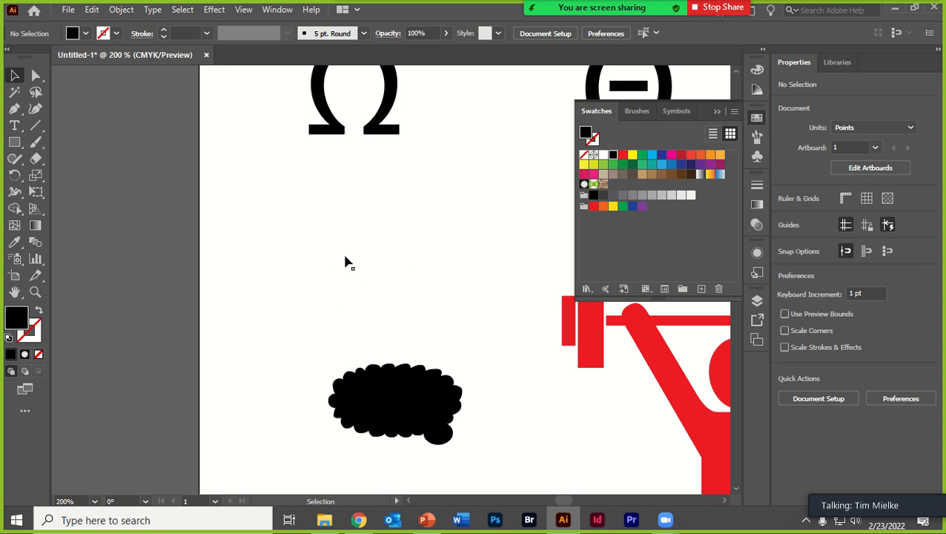
- Fill the unfilled dog path with the purple swatch and place it above the thought bubble at about X 168 pt, Y 345 pt
drag(374, 282, 421, 399)
click(643, 207)
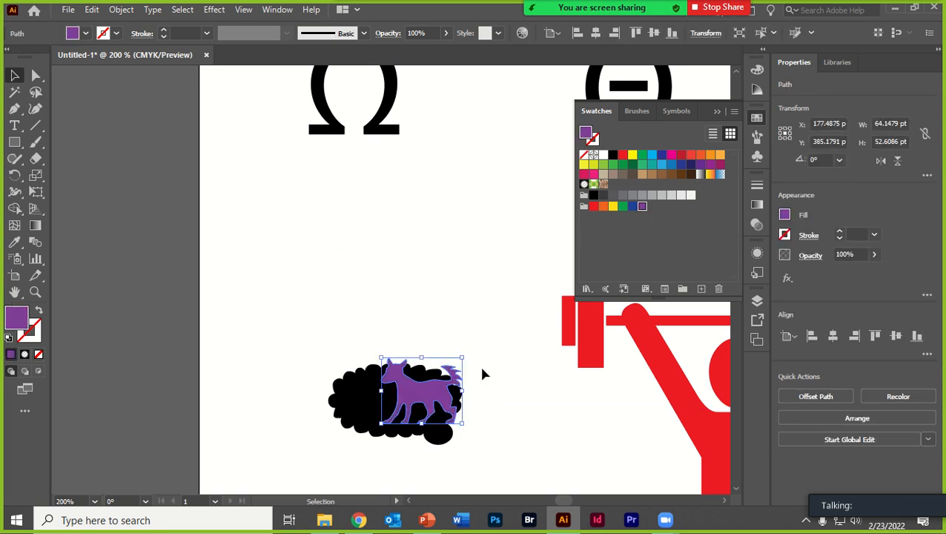
click(473, 315)
drag(404, 382, 396, 334)
- Move the red weightlifter over the dog and thought bubble to about X 168 pt, Y 364 pt
key(ctrl+0)
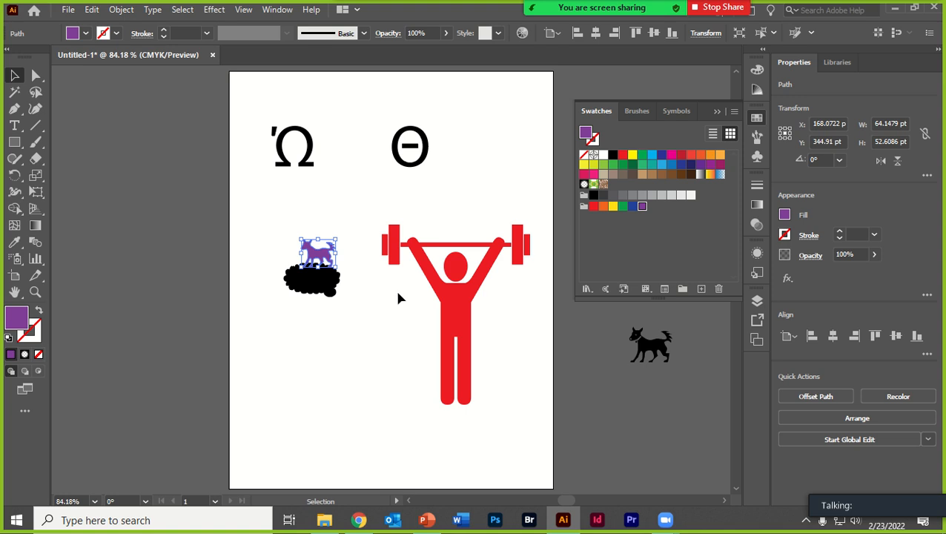
click(473, 301)
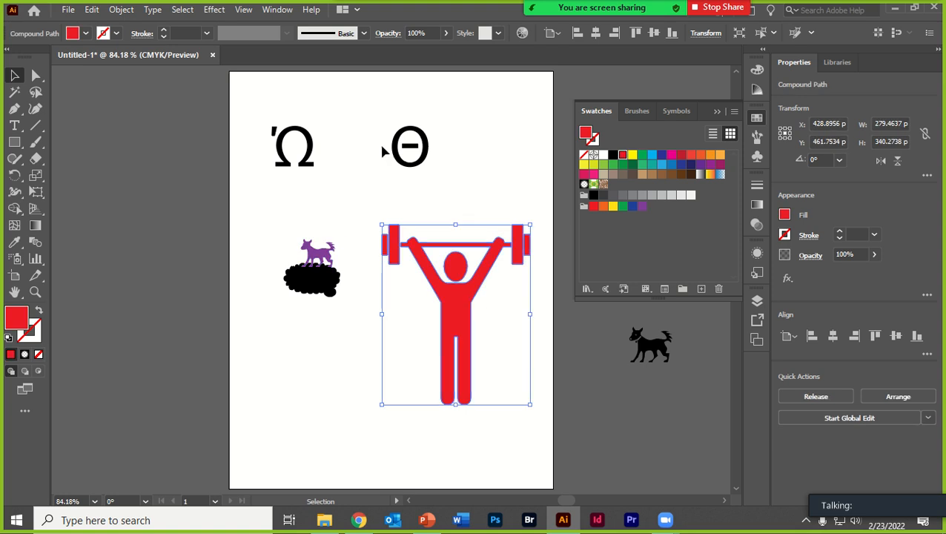
click(213, 10)
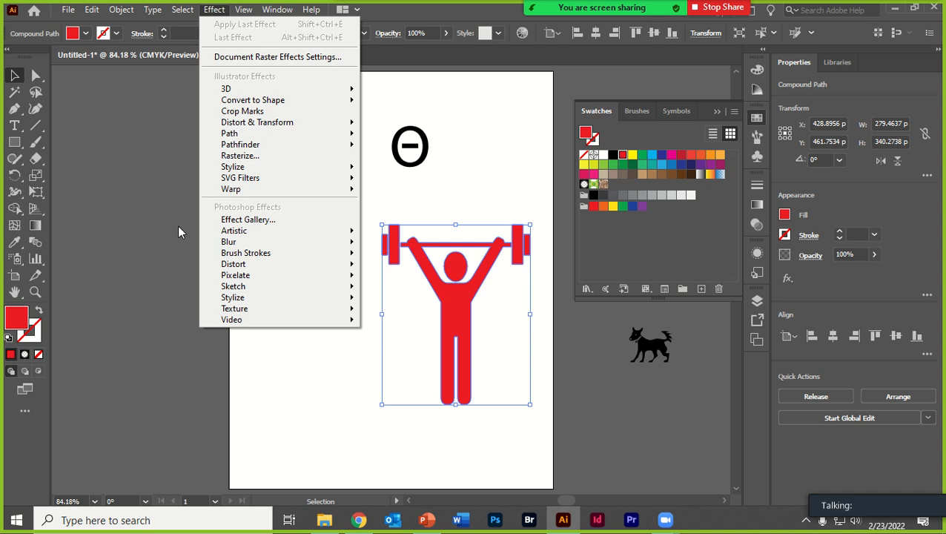
click(163, 201)
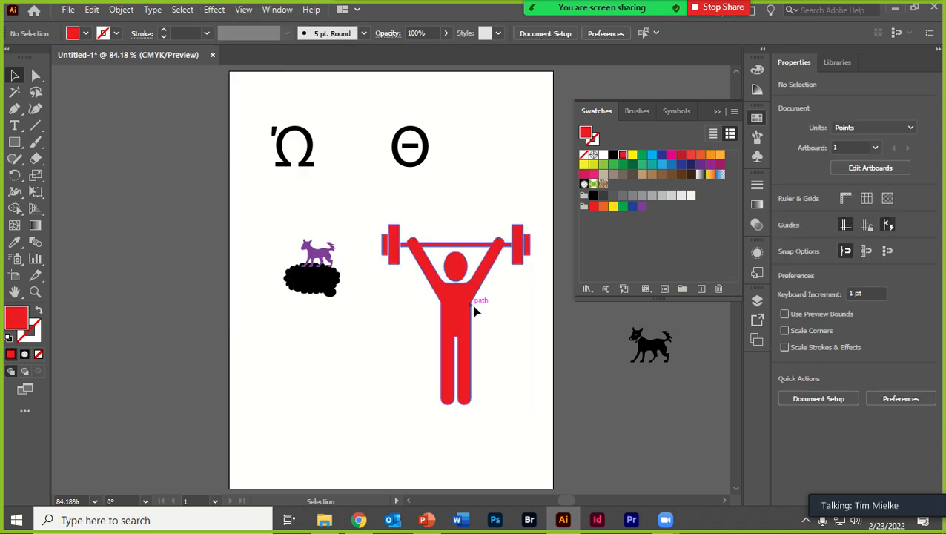
drag(468, 315, 330, 268)
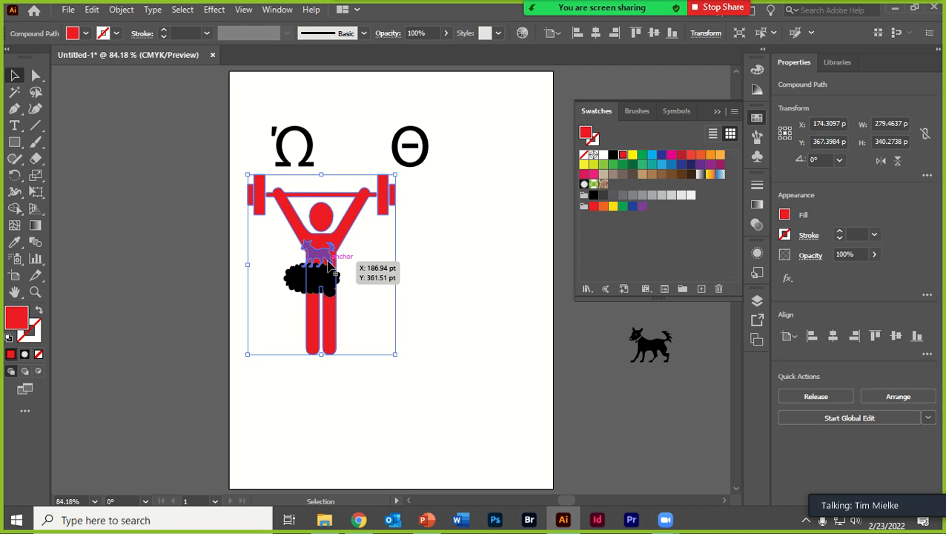
drag(331, 267, 331, 267)
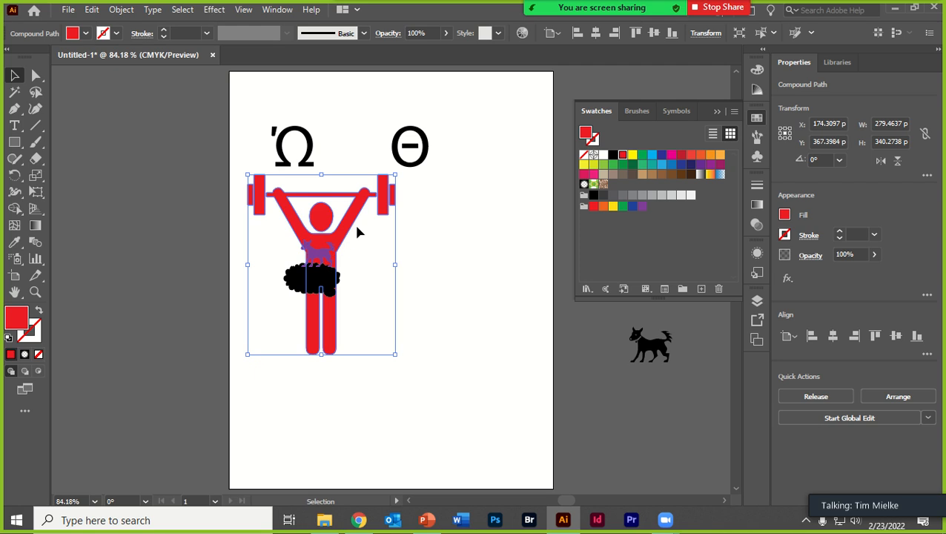
drag(353, 222, 349, 224)
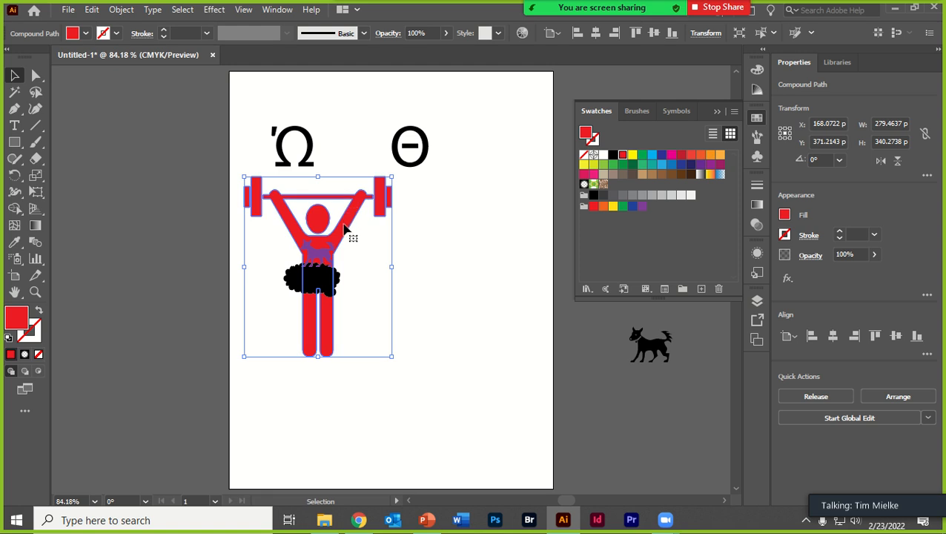
drag(344, 229, 343, 222)
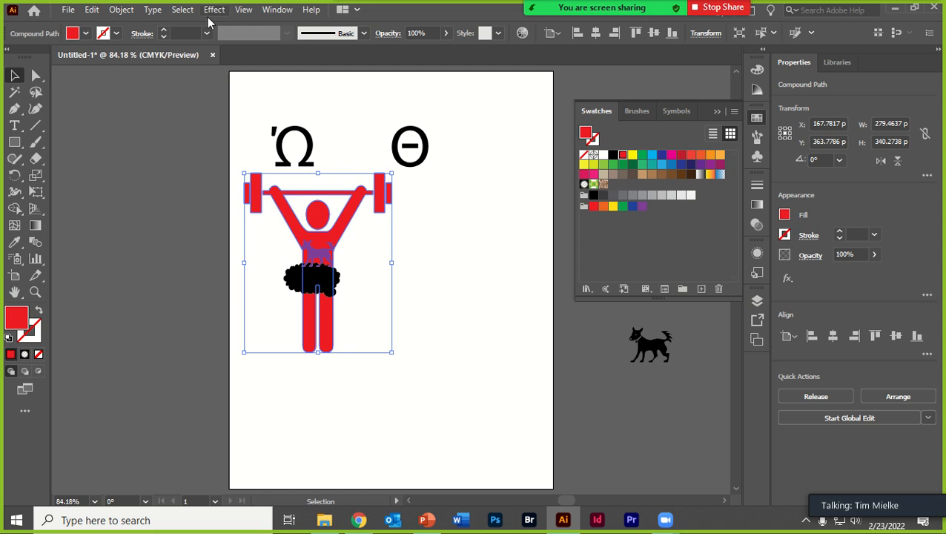
- Apply the Crystallize pixelate effect to the red weightlifter with a cell size of 80
click(214, 9)
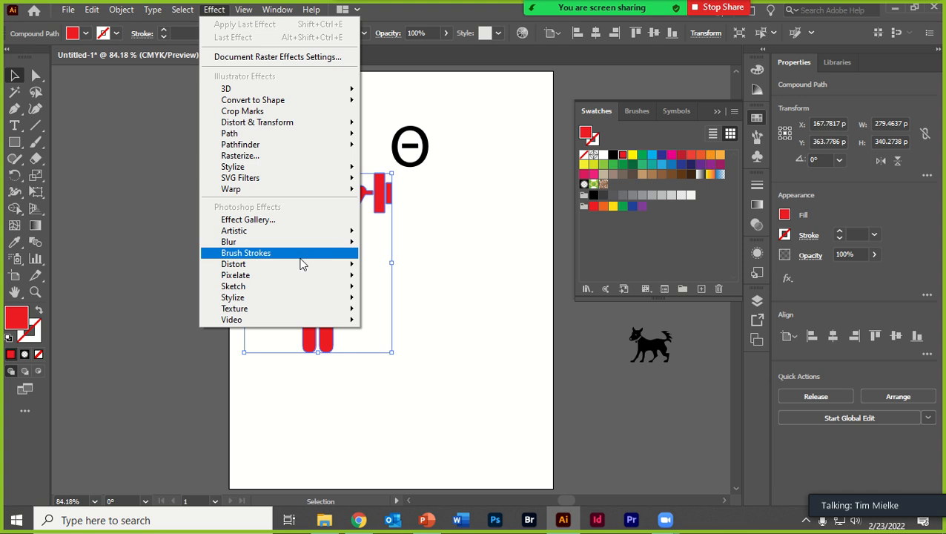
mouse_move(310, 279)
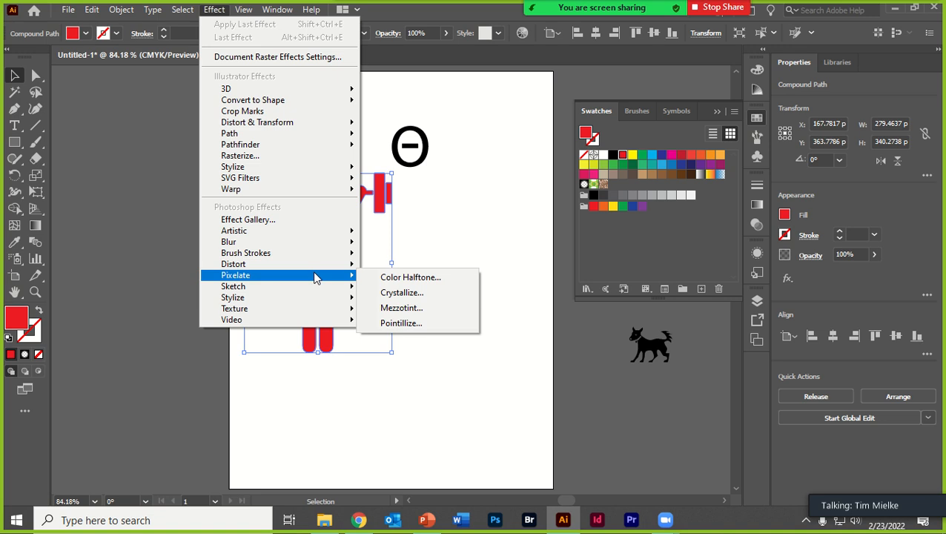
click(432, 294)
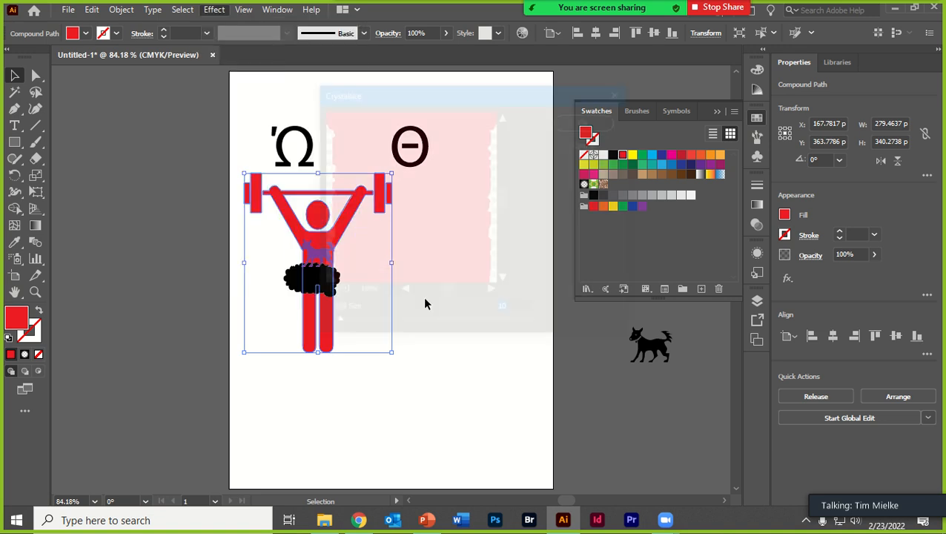
mouse_move(397, 331)
mouse_down()
mouse_move(401, 323)
mouse_move(382, 331)
mouse_up()
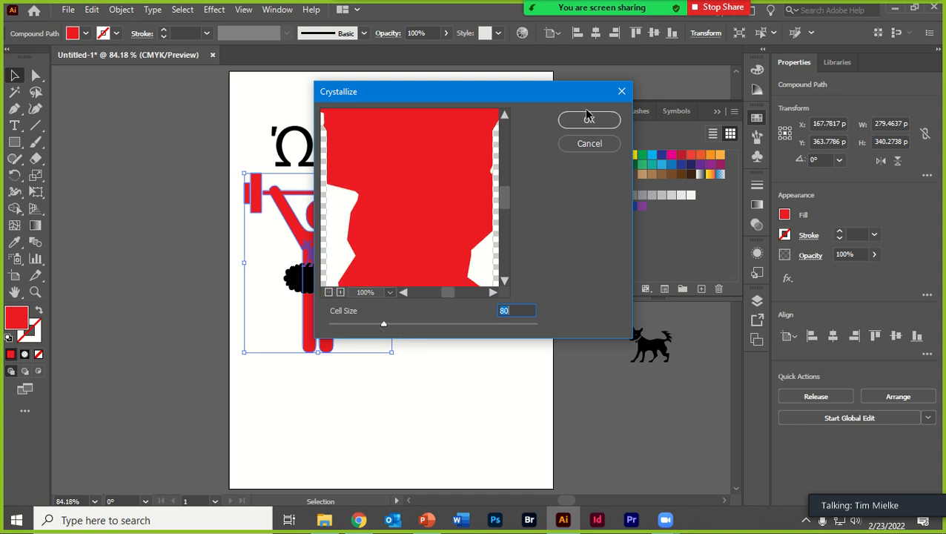
click(587, 116)
- Move the weightlifter to about X 357 pt, Y 396 pt and apply a second Crystallize effect to it
drag(344, 229, 444, 245)
click(214, 10)
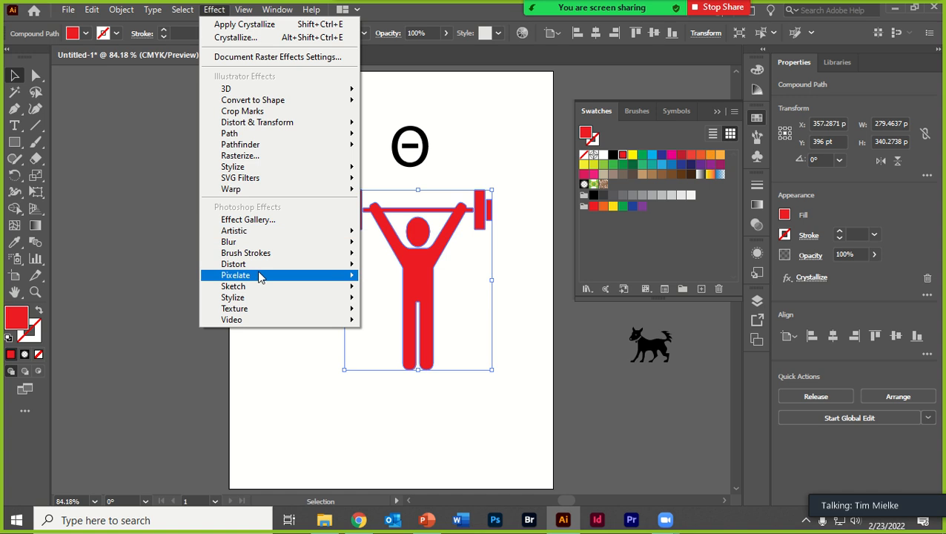
mouse_move(258, 276)
click(413, 296)
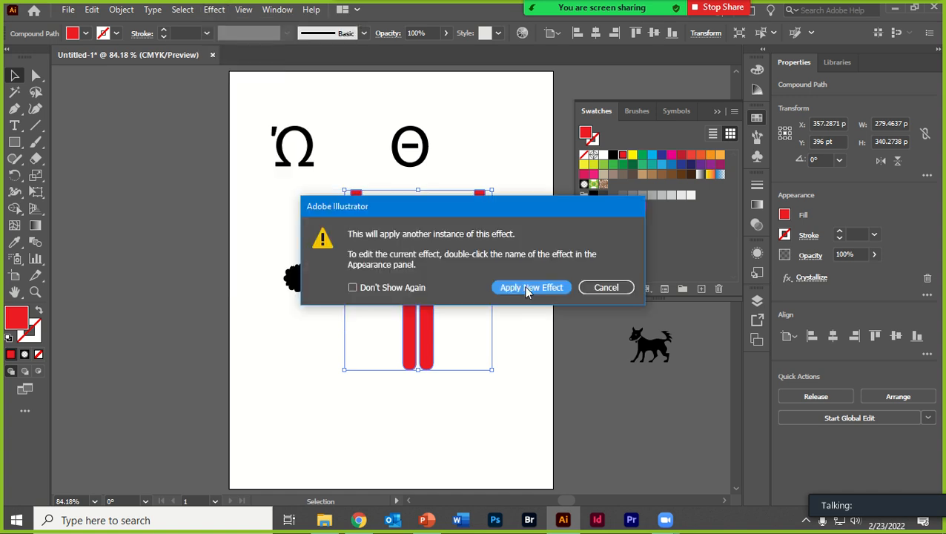
click(524, 286)
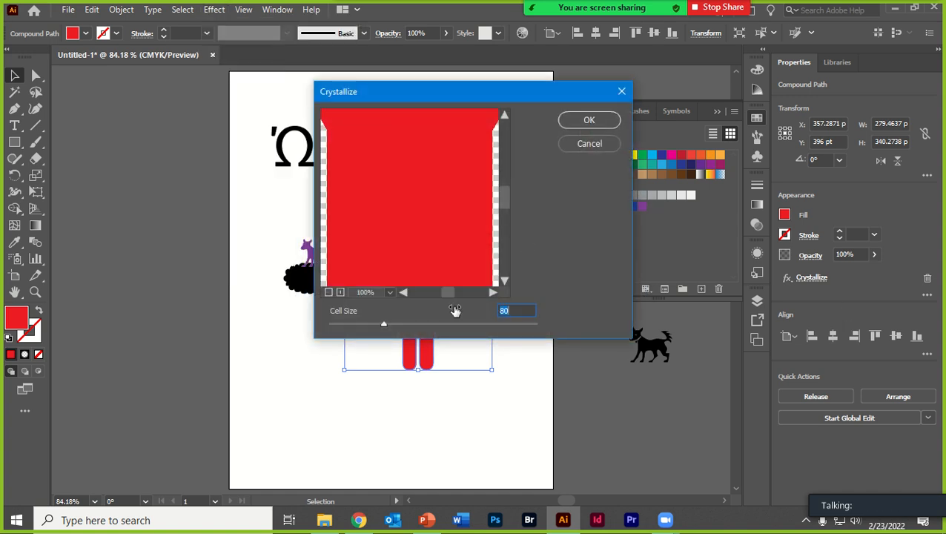
drag(450, 324, 476, 326)
click(571, 145)
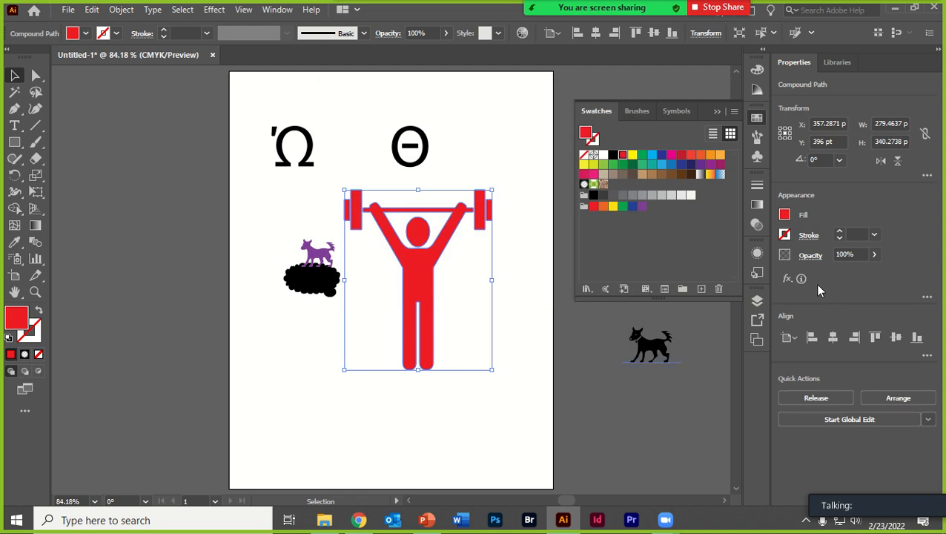
- Apply a Gaussian Blur effect with a radius of 22 pixels to the red weightlifter
click(788, 279)
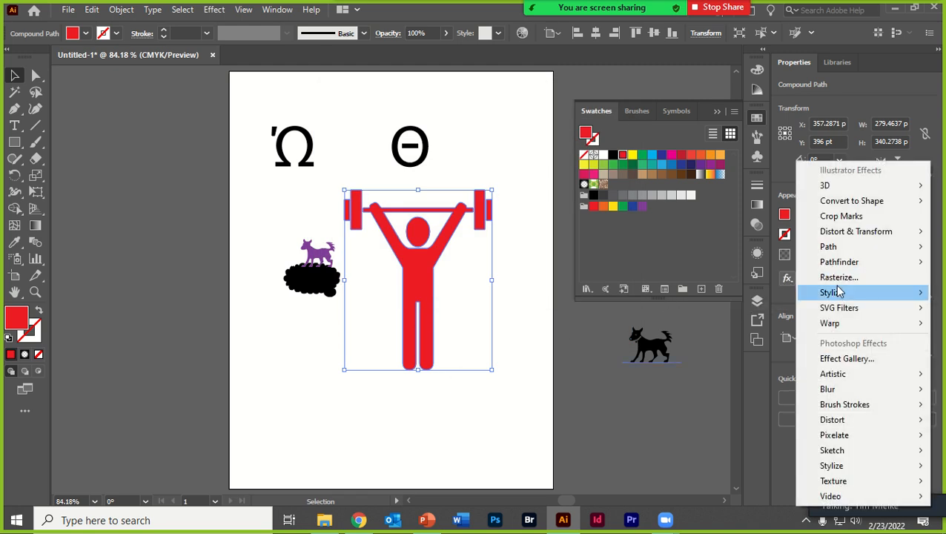
click(780, 292)
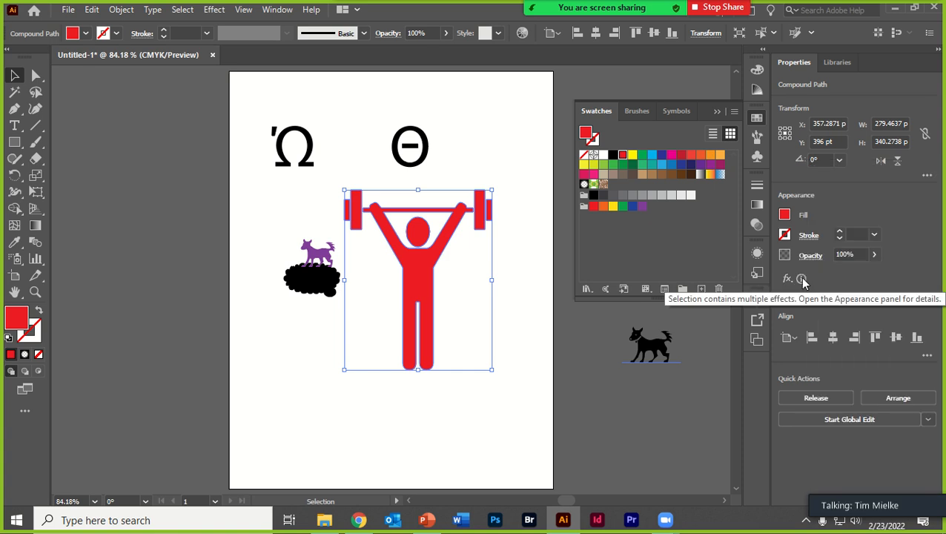
click(788, 279)
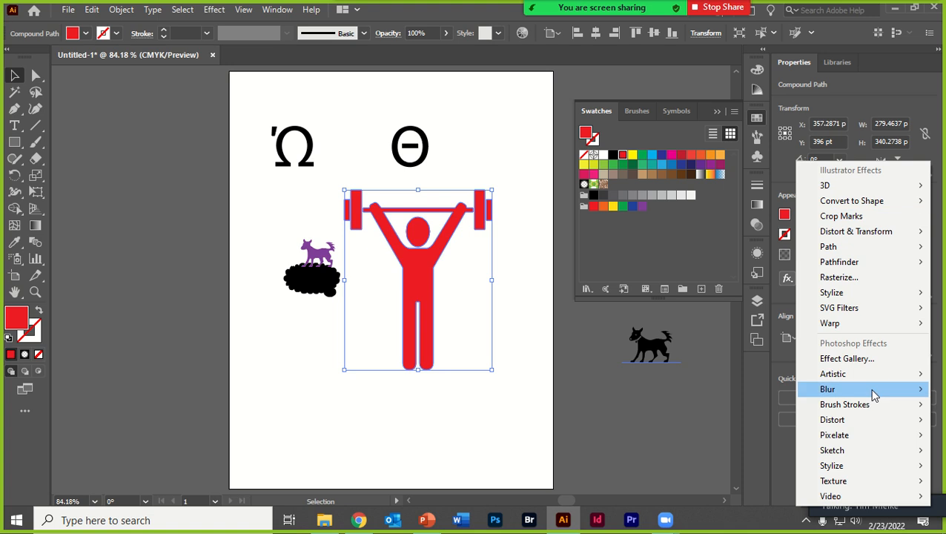
mouse_move(873, 389)
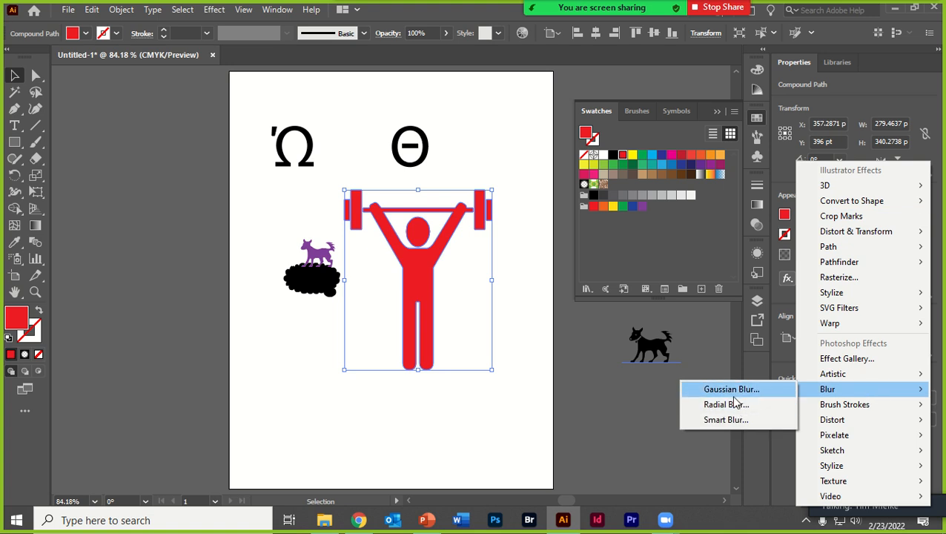
click(733, 391)
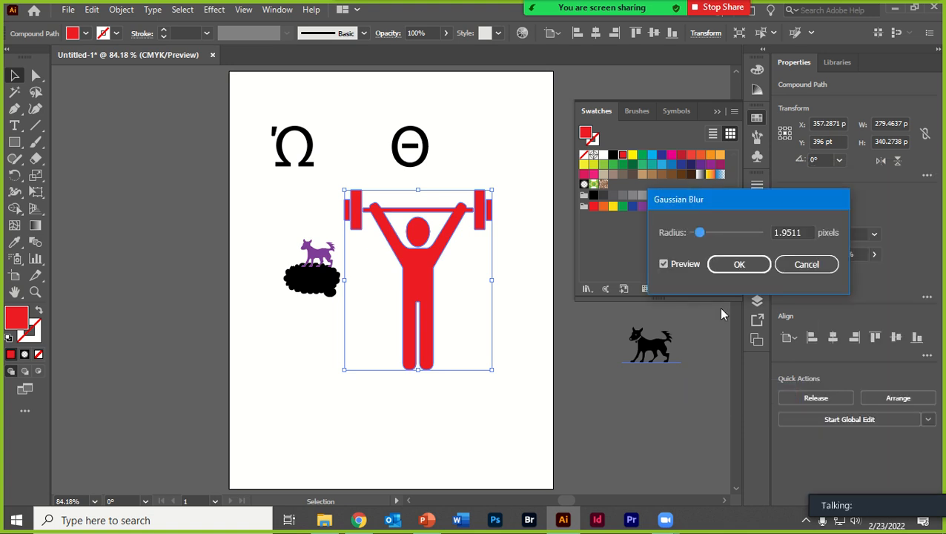
text(222)
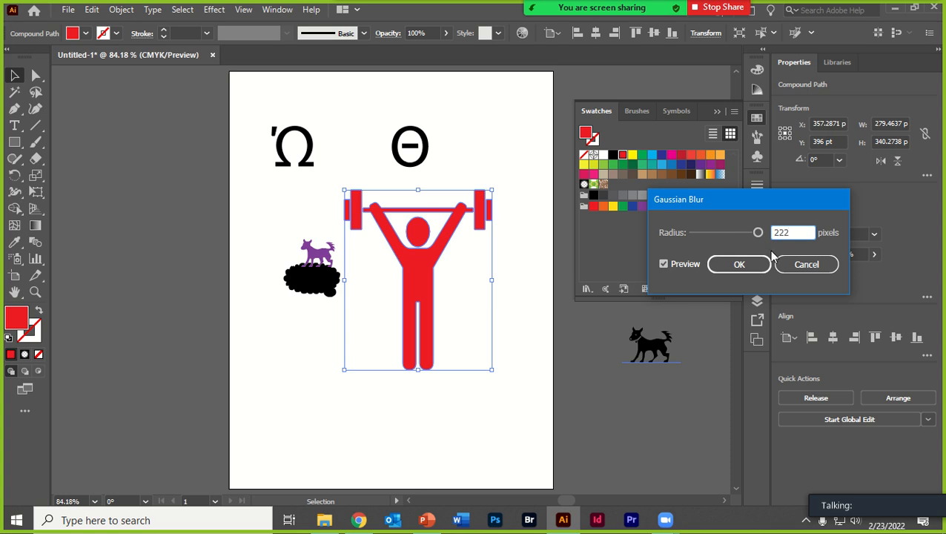
key(BackSpace)
click(746, 271)
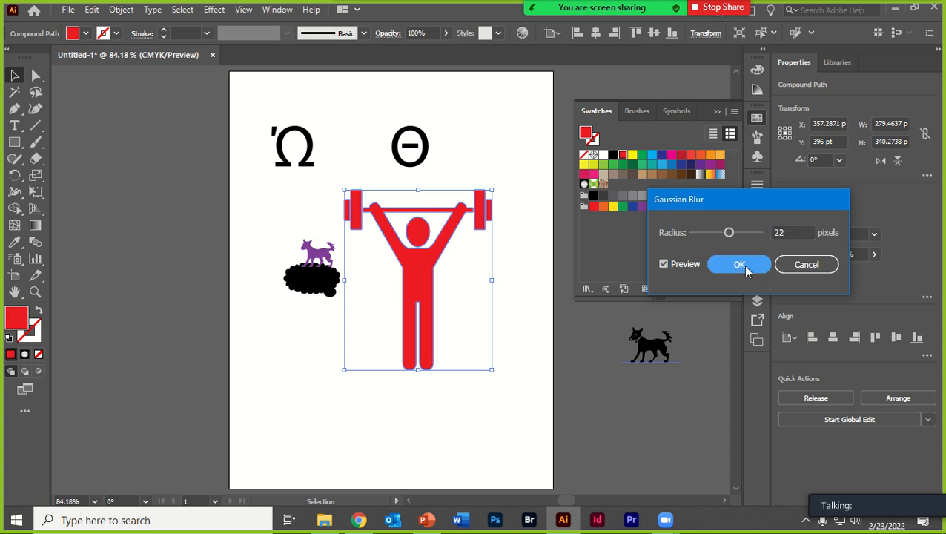
- Move the blurred weightlifter to about X 412 pt, Y 428 pt
click(405, 452)
mouse_move(420, 286)
mouse_down()
mouse_move(385, 257)
mouse_move(428, 302)
mouse_up()
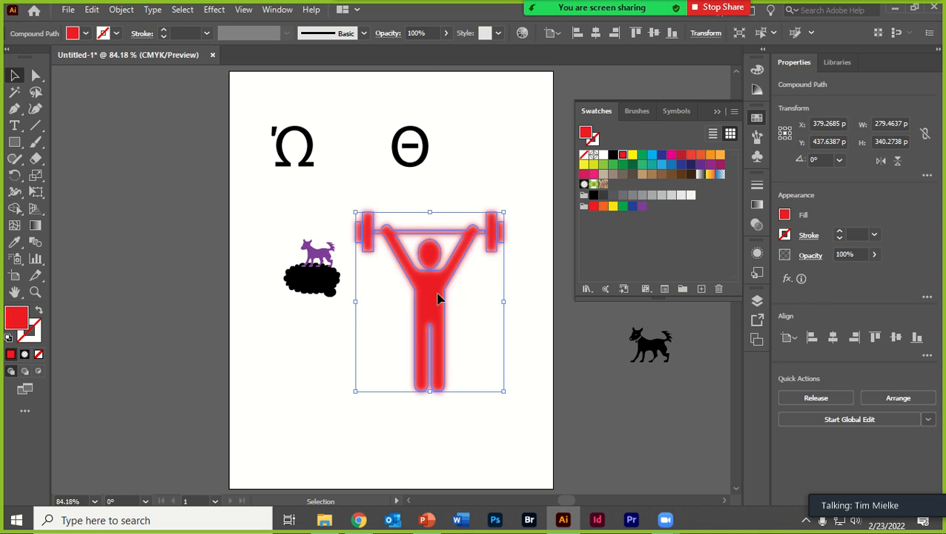
drag(439, 298, 457, 293)
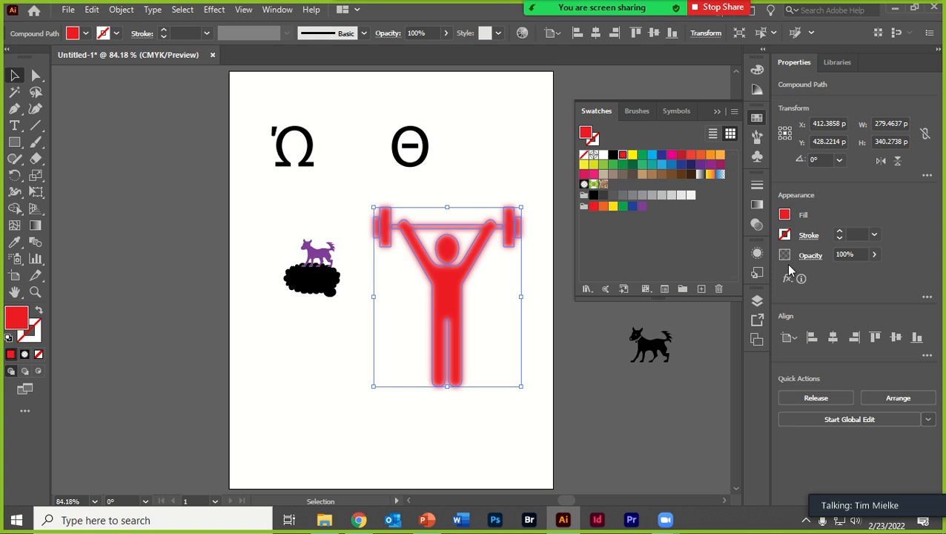
click(213, 9)
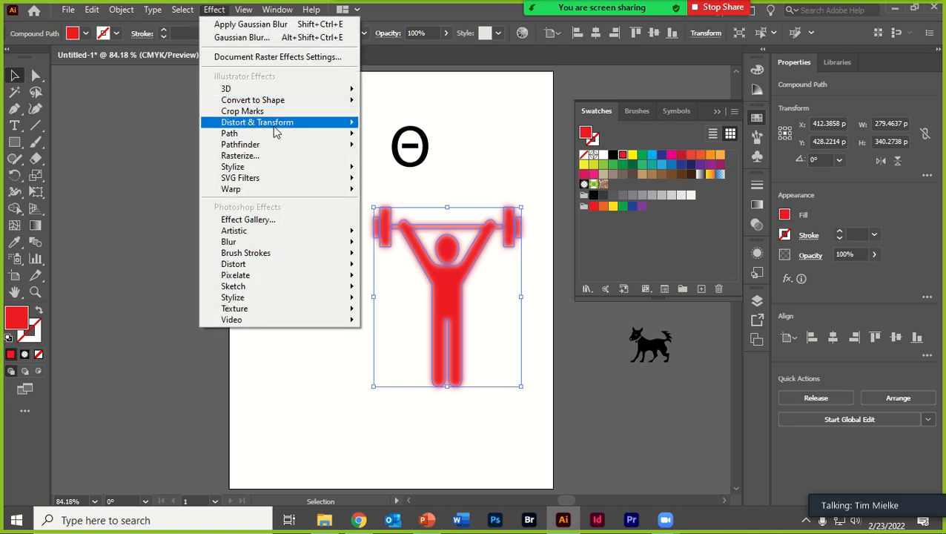
mouse_move(288, 146)
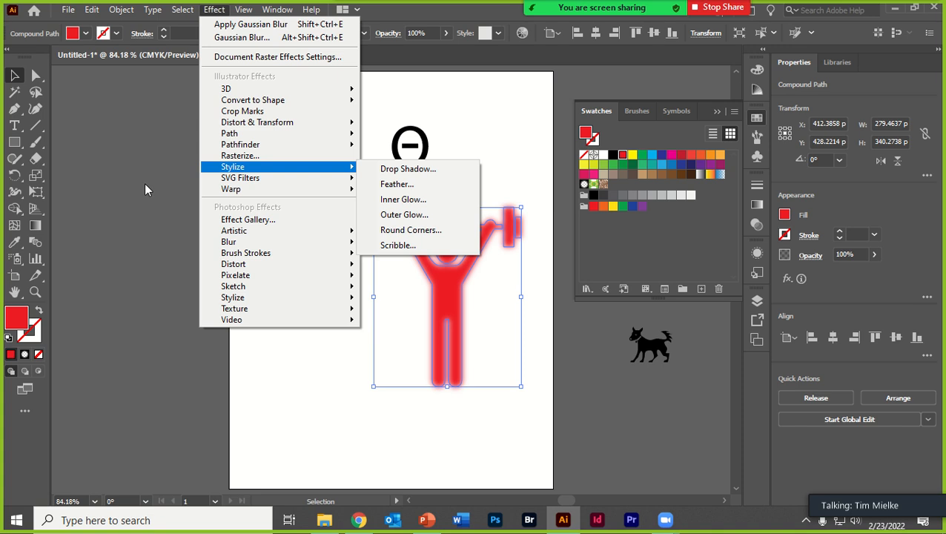
click(116, 152)
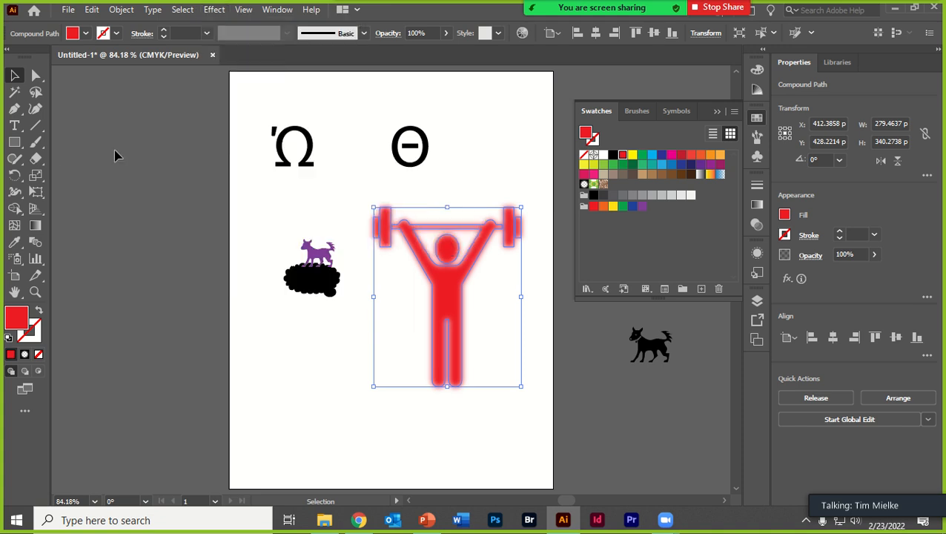
click(116, 151)
click(15, 91)
click(16, 77)
- Move the weightlifter to about X 342 pt, Y 371 pt and set its opacity to 49%
drag(461, 298, 420, 272)
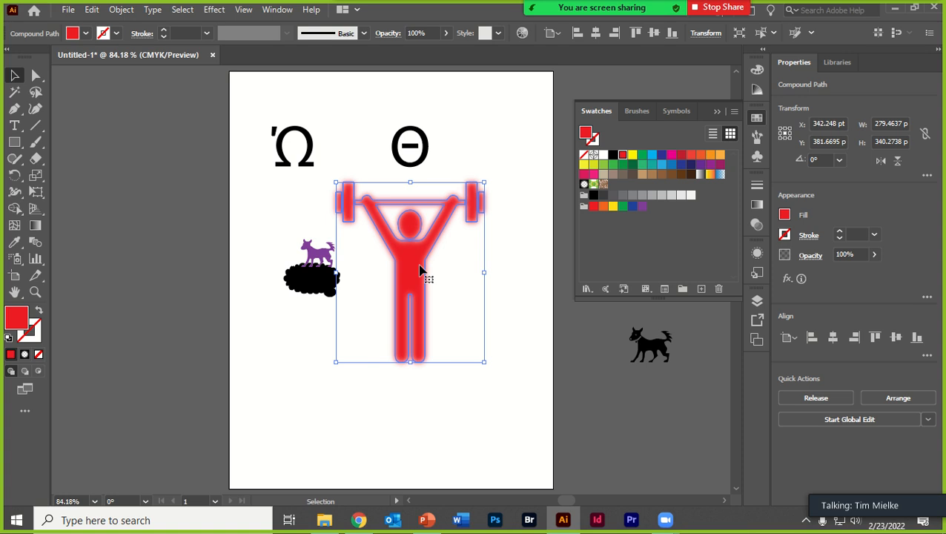
drag(422, 273, 442, 277)
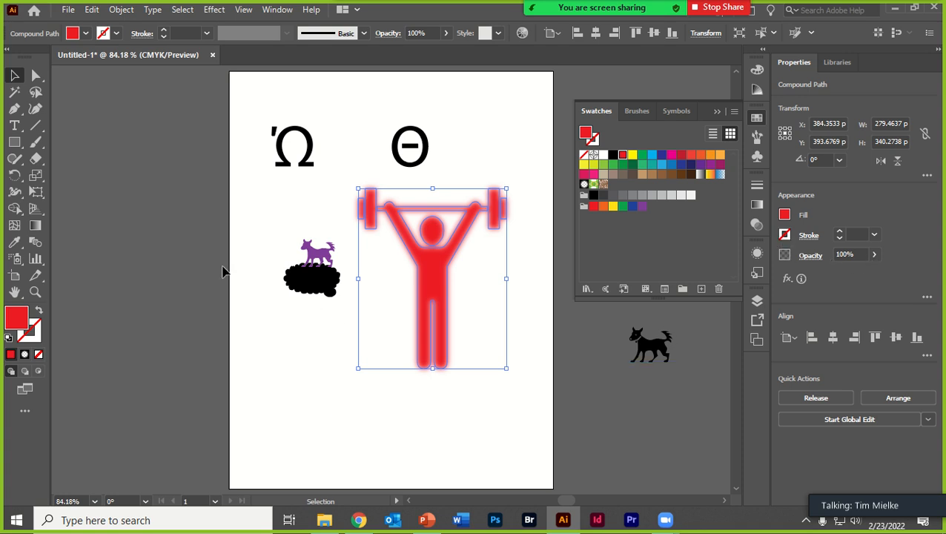
drag(396, 259, 374, 247)
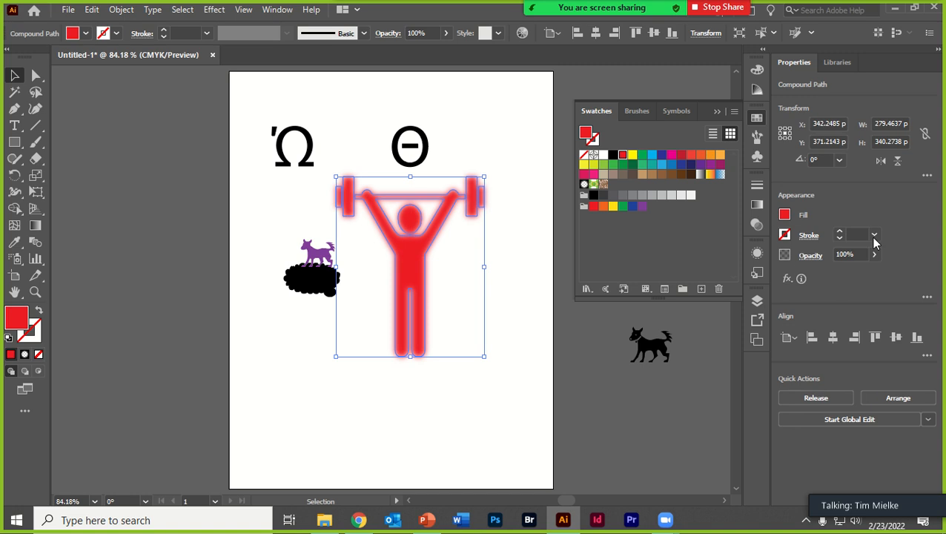
click(875, 255)
drag(860, 273, 849, 273)
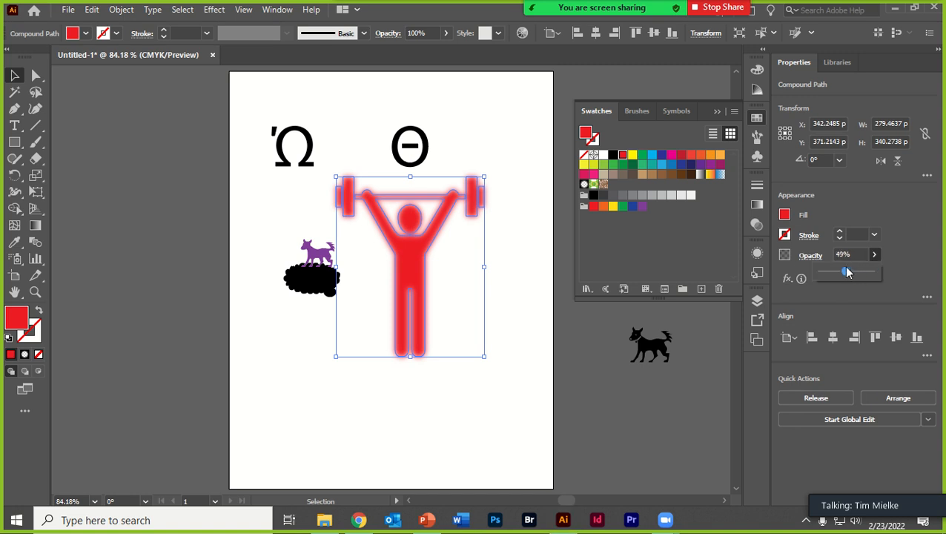
click(389, 424)
- Move the weightlifter over the dog and thought bubble to about X 166 pt, Y 383 pt and set its opacity to 100%
drag(408, 300, 322, 296)
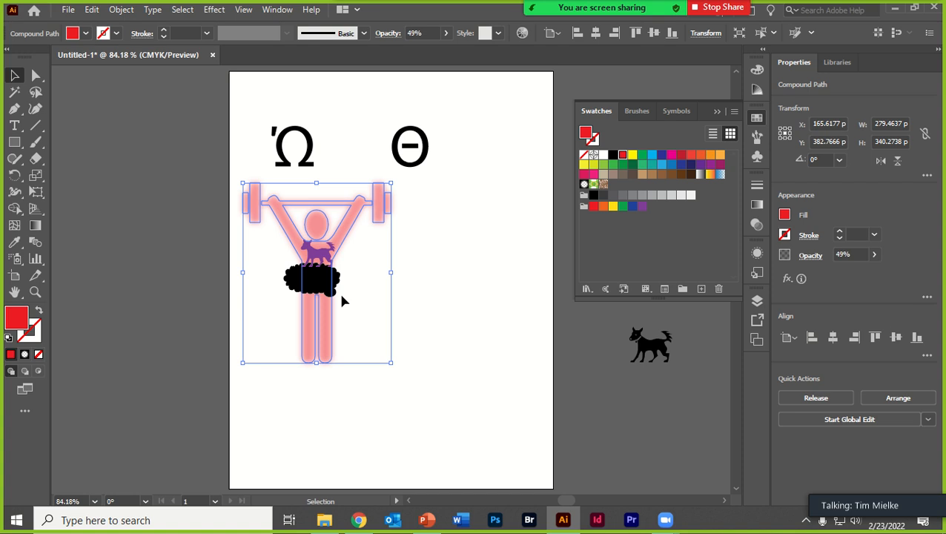
click(874, 255)
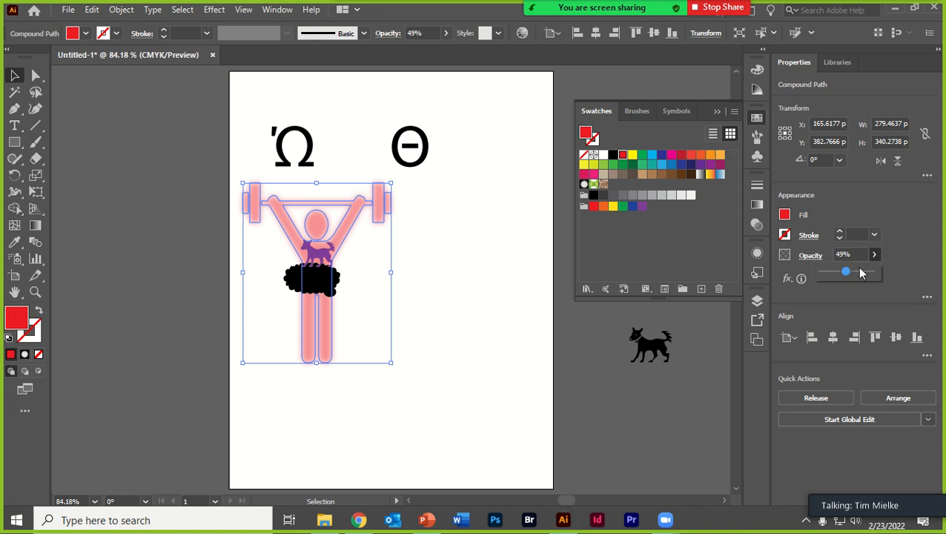
drag(847, 271, 930, 270)
- Try the Saturation and Soft Light blending modes on the weightlifter and deselect it
click(811, 256)
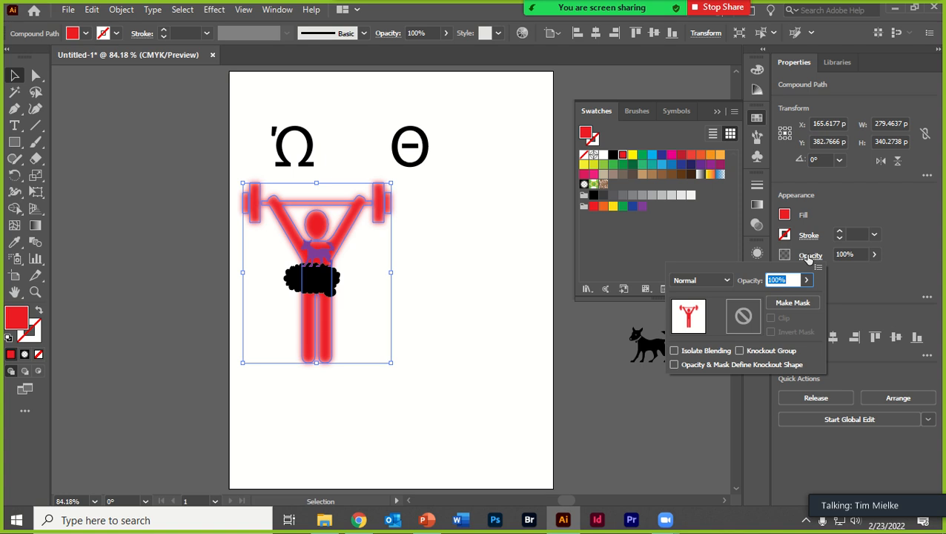
click(809, 256)
click(809, 255)
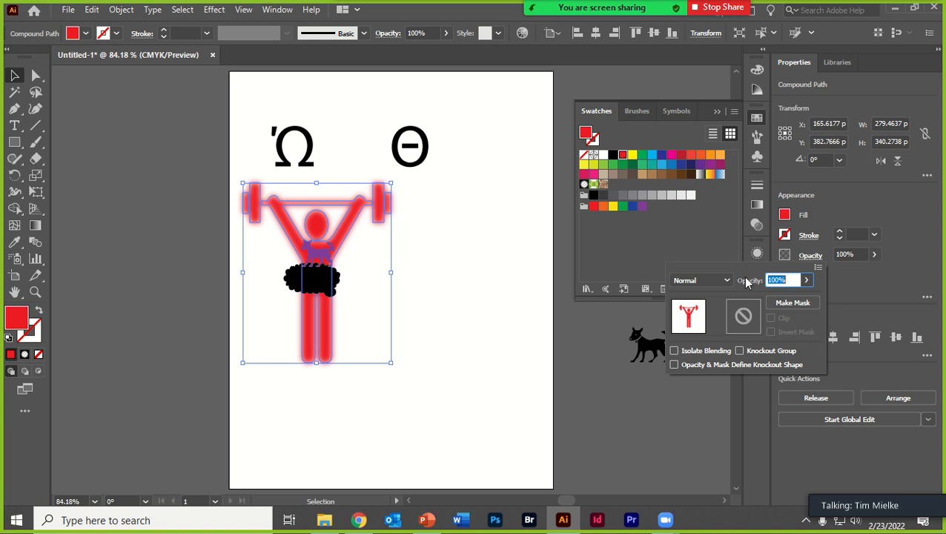
click(696, 281)
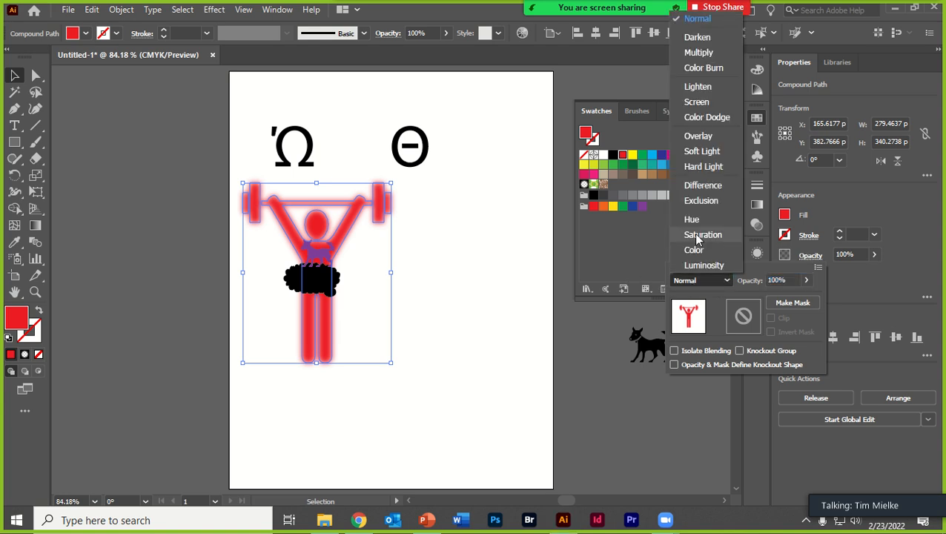
click(696, 235)
click(699, 282)
click(691, 152)
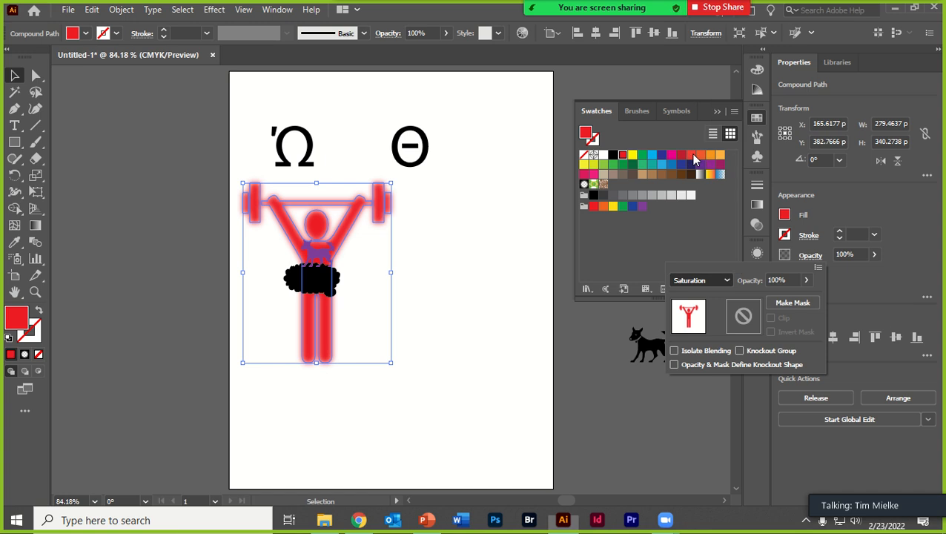
click(389, 382)
click(390, 259)
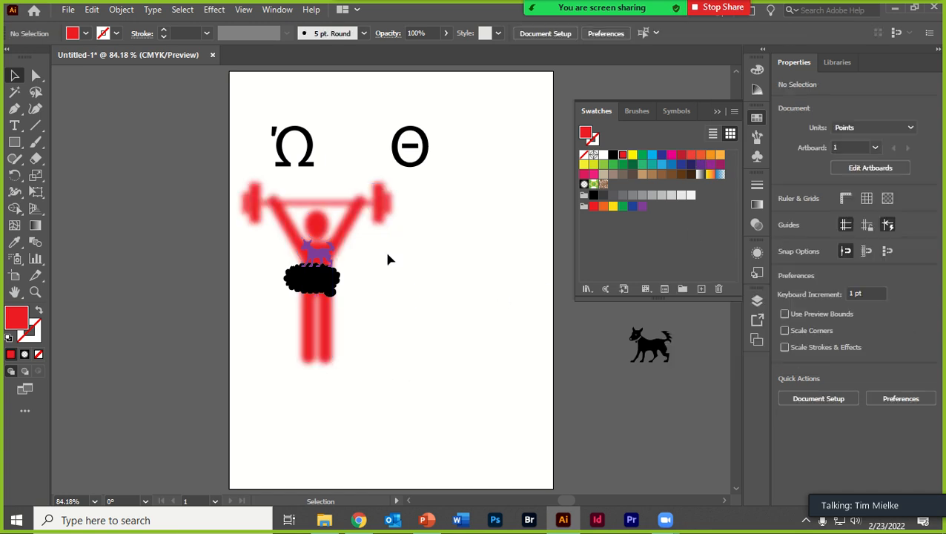
- Move the weightlifter to about X 168 pt, Y 406 pt and try the Lighten and Screen blending modes on it
drag(371, 220, 781, 256)
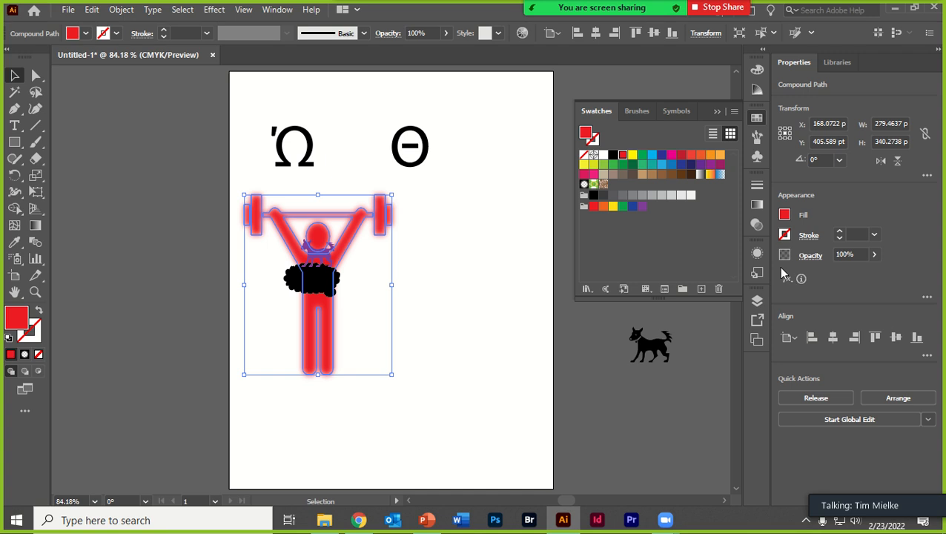
click(786, 276)
click(786, 258)
click(808, 256)
click(719, 288)
click(696, 87)
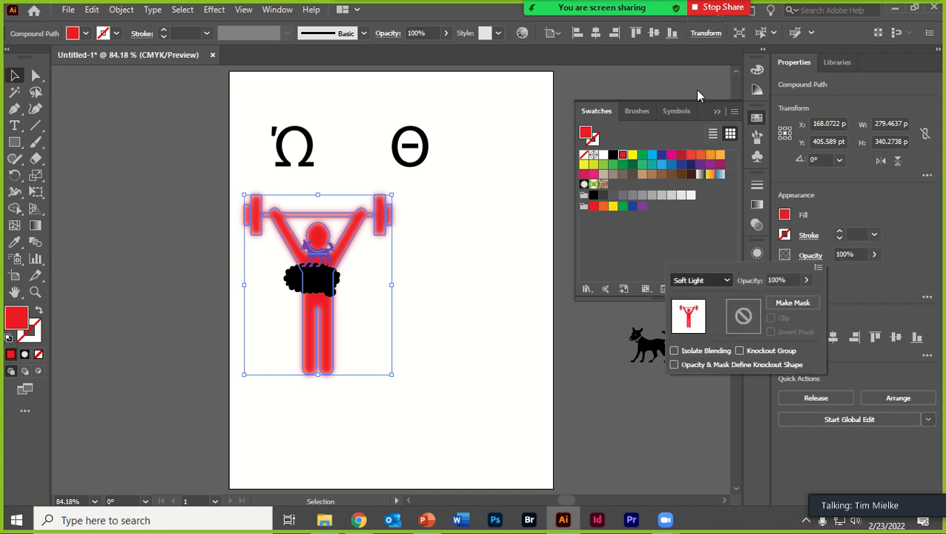
click(711, 282)
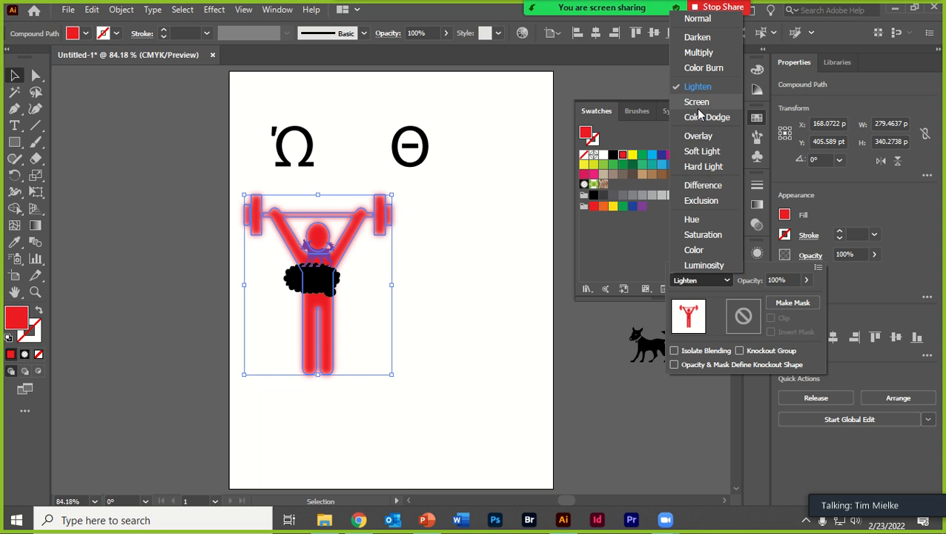
click(699, 103)
- Set the weightlifter's blending mode to Darken
click(718, 282)
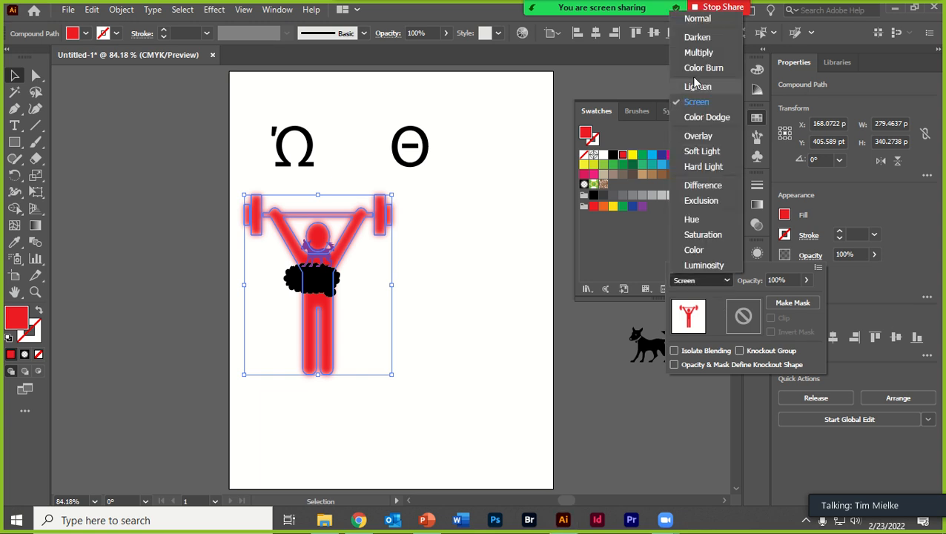
click(706, 39)
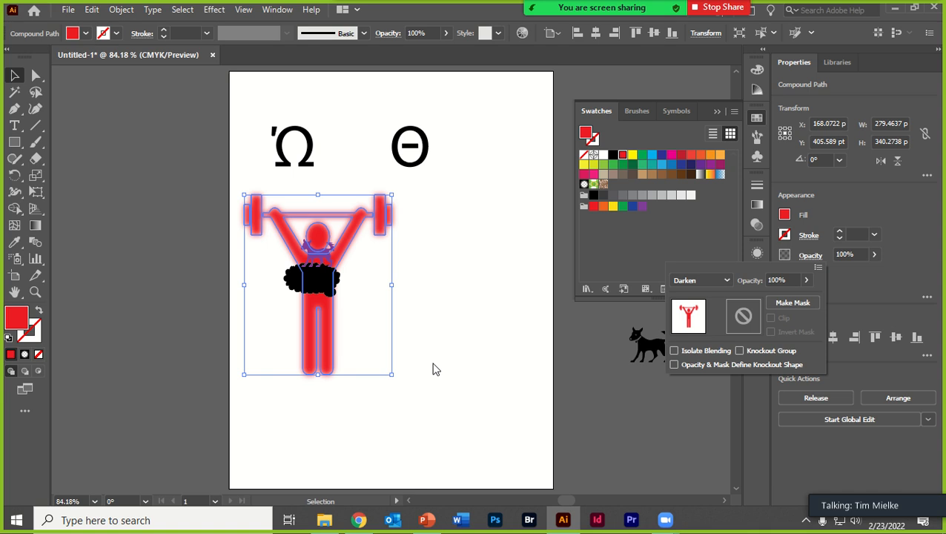
click(701, 282)
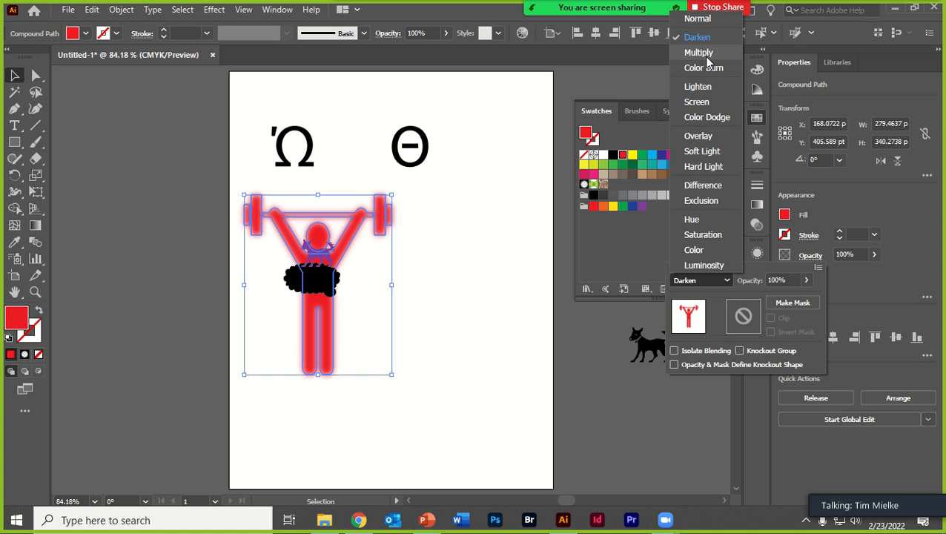
click(448, 424)
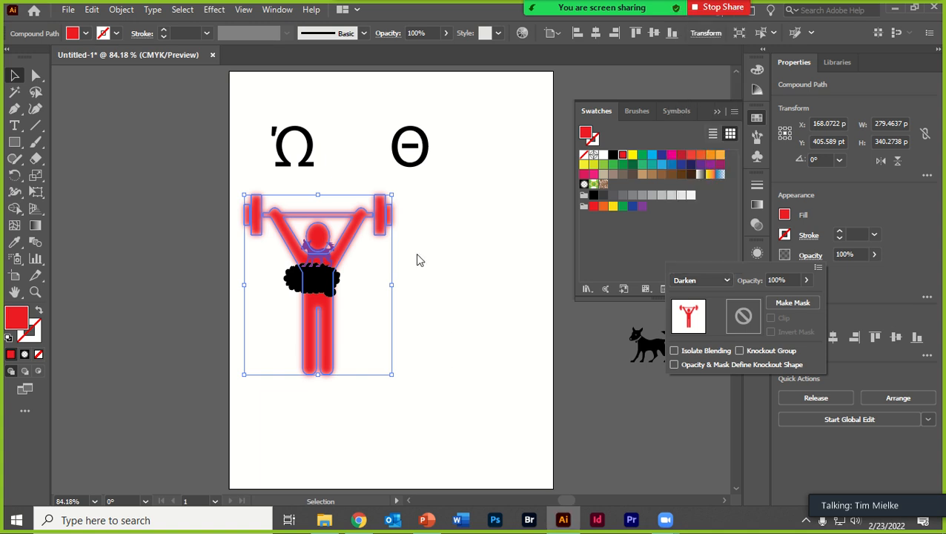
- Move the weightlifter to about X 146 pt, Y 396 pt and check its transparency options
click(355, 222)
mouse_move(348, 218)
mouse_down()
mouse_move(330, 196)
mouse_move(334, 213)
mouse_up()
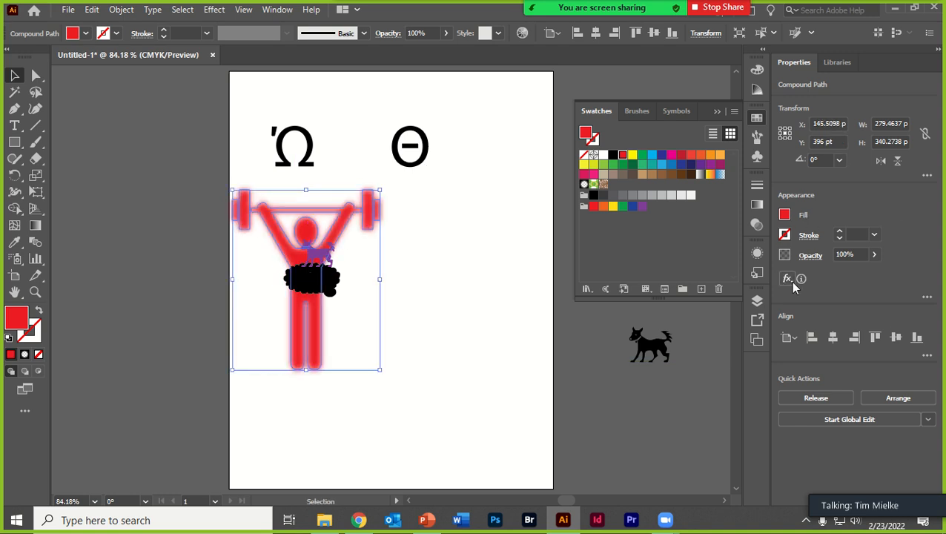
click(790, 281)
click(787, 298)
click(810, 257)
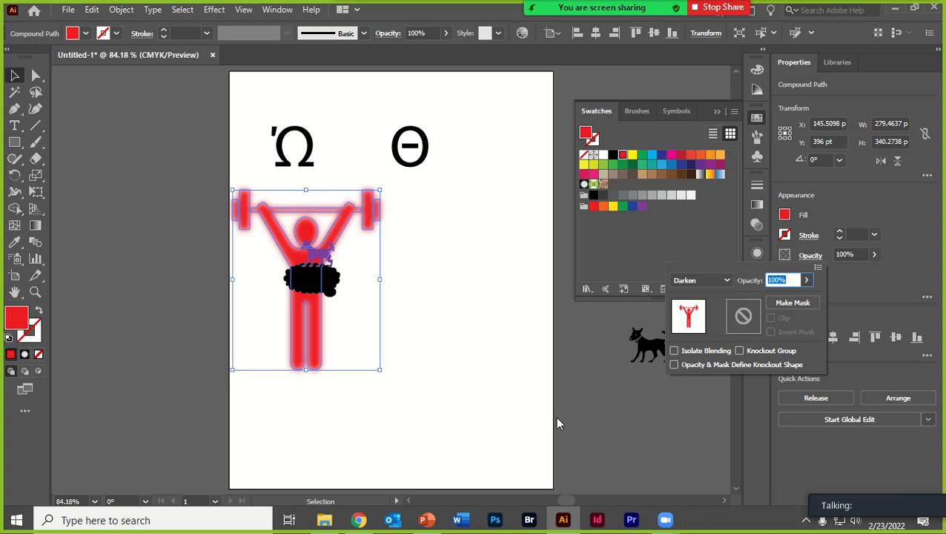
click(437, 368)
- Select the weightlifter together with the purple and black shapes over it and try the Knockout Group transparency option
drag(180, 183, 440, 426)
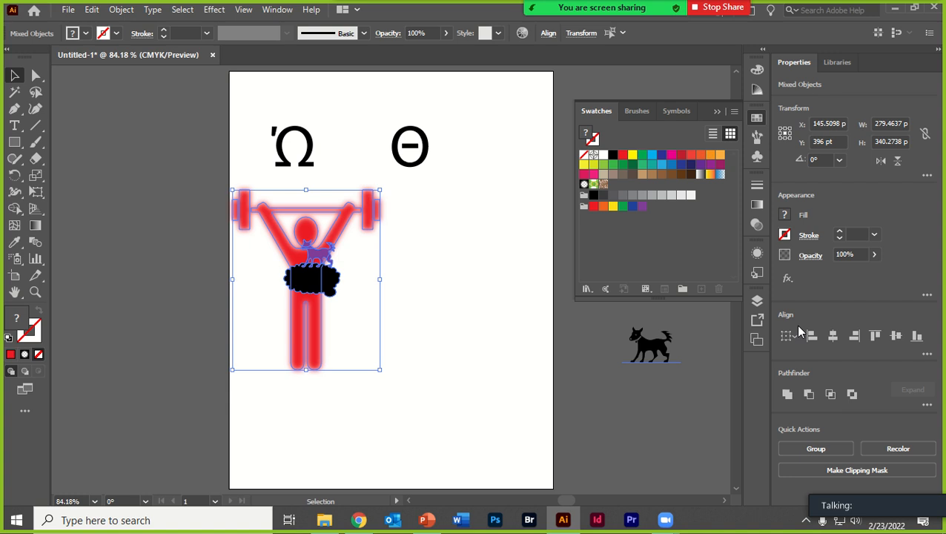
click(811, 255)
click(814, 256)
click(812, 255)
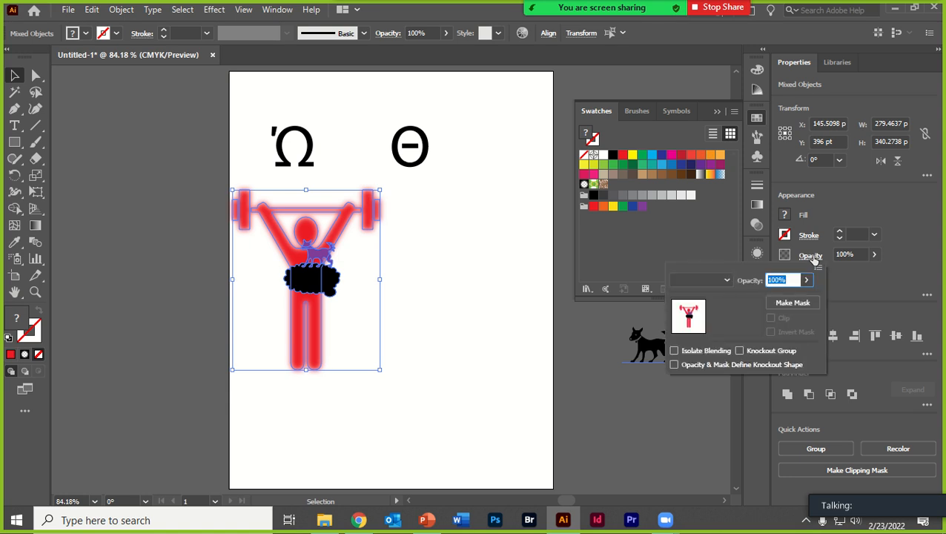
click(750, 353)
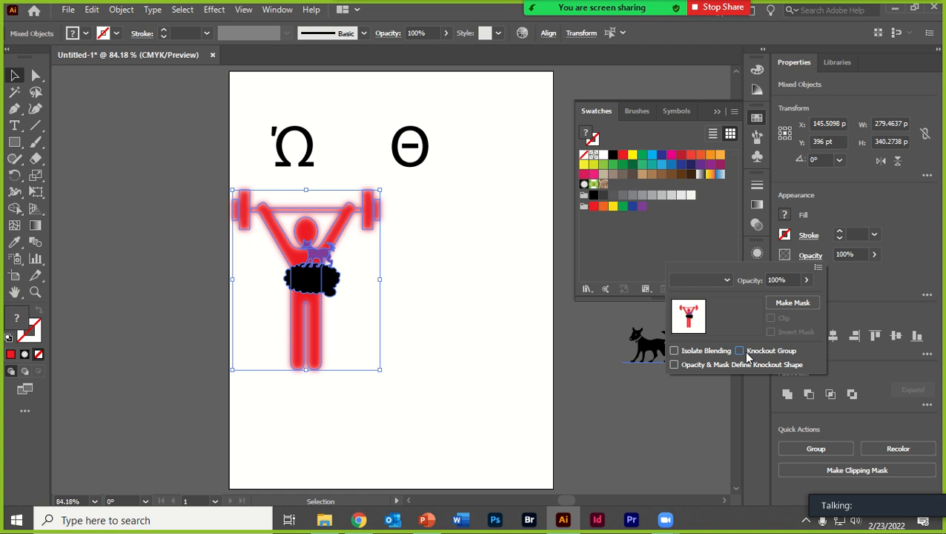
click(740, 352)
click(740, 351)
click(865, 272)
- Try the Intersect Pathfinder operation on the selected shapes, undo it and clear the selection
click(831, 395)
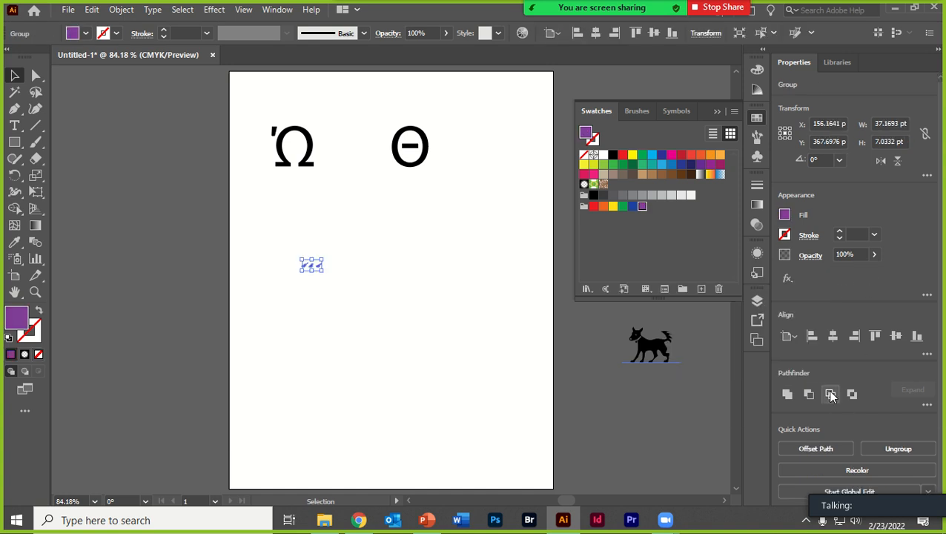
key(ctrl+z)
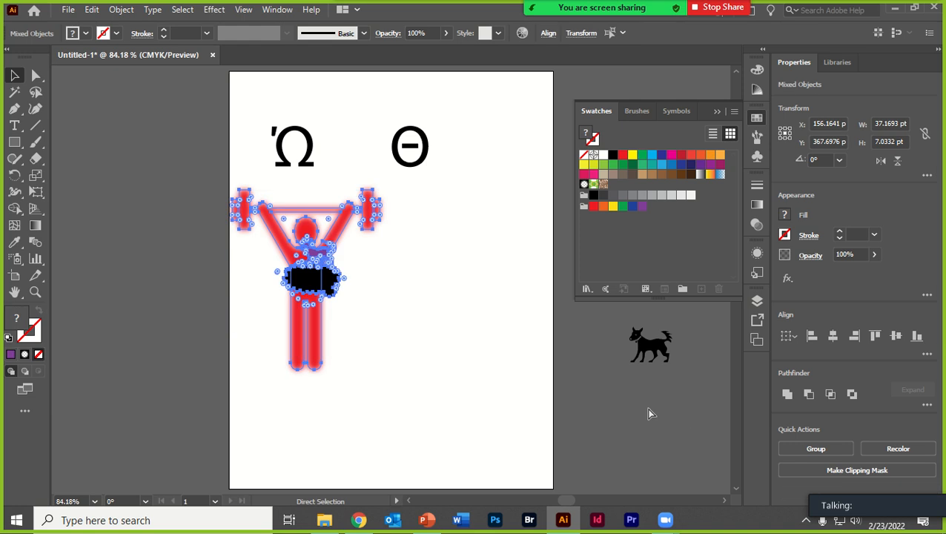
click(205, 309)
- Select the weightlifter and its overlapping shapes again and try merging them with the Unite Pathfinder operation
drag(178, 190, 448, 427)
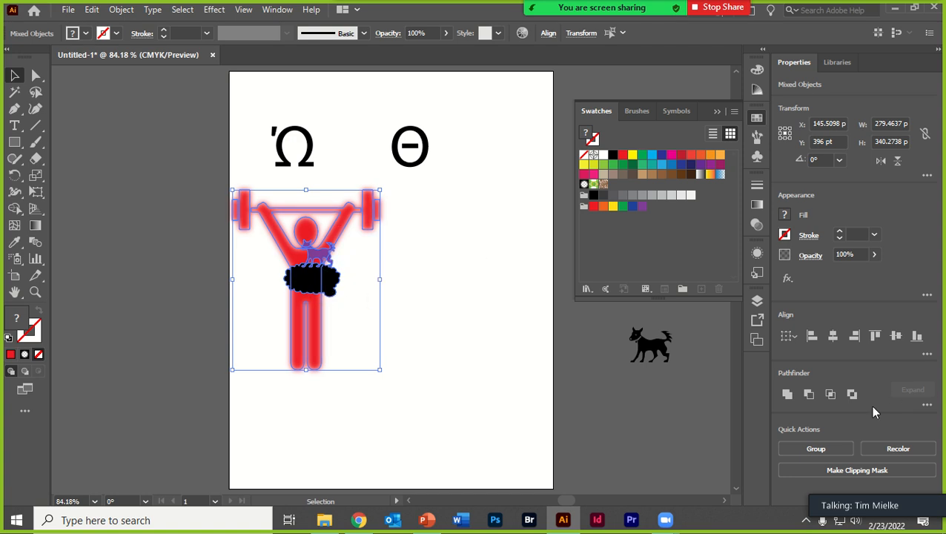
click(785, 398)
click(411, 396)
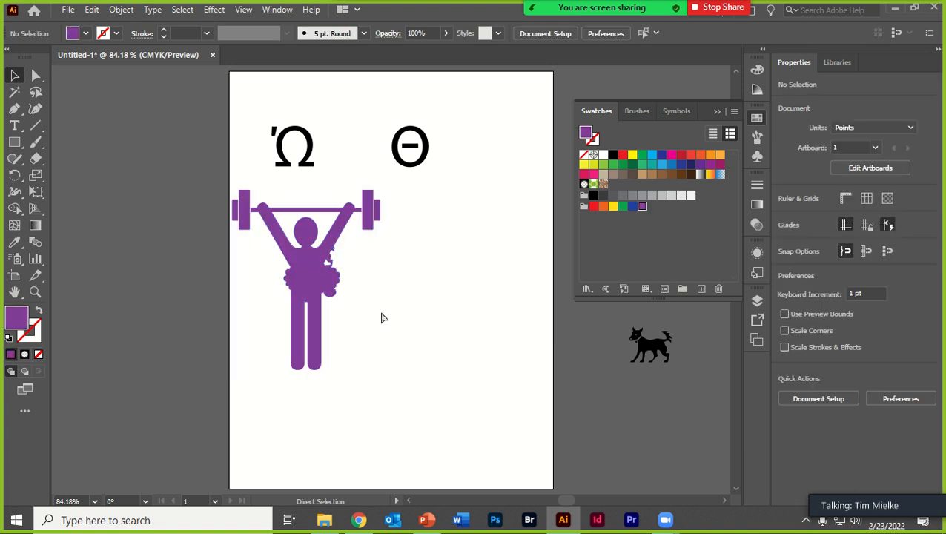
click(322, 317)
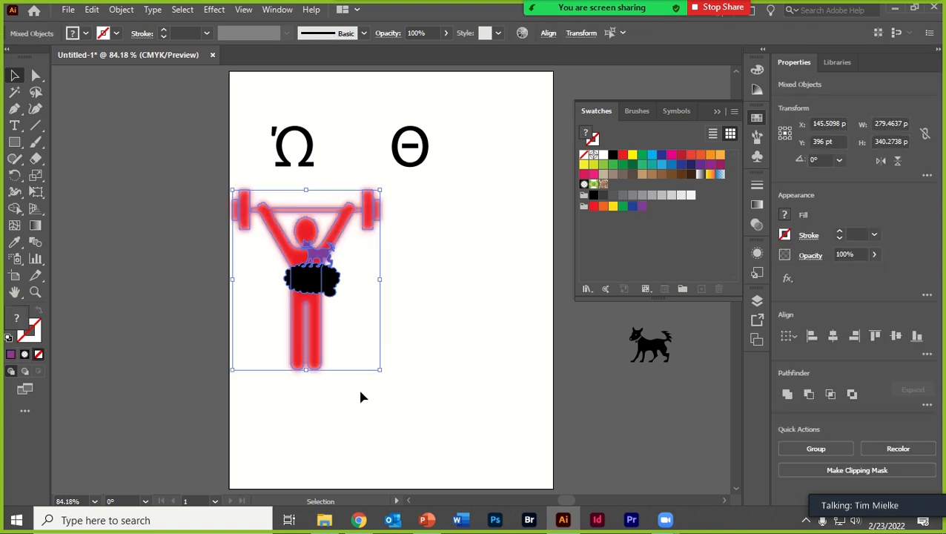
- Unite the selected shapes once more, try moving the merged figure, and undo both the move and the union
click(787, 396)
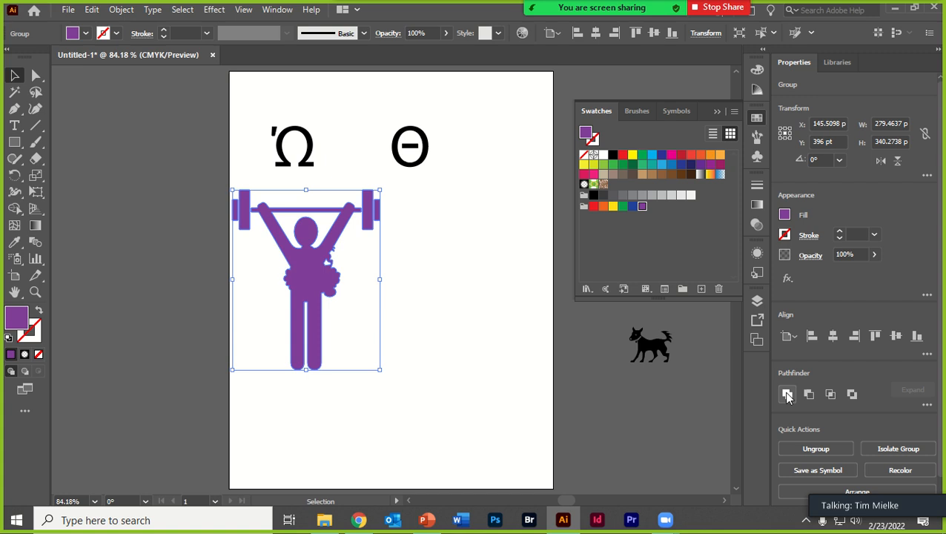
click(423, 410)
drag(324, 290, 346, 283)
key(ctrl+z)
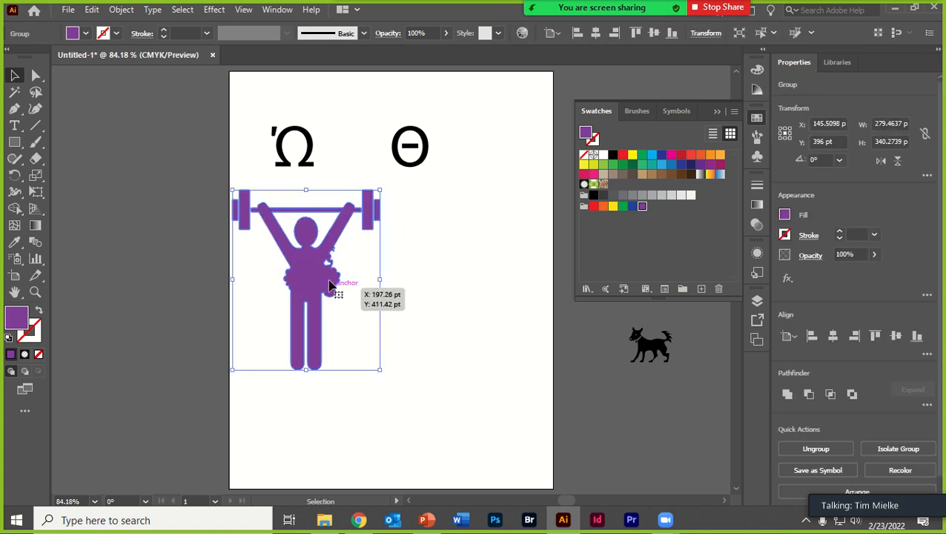
key(ctrl+z)
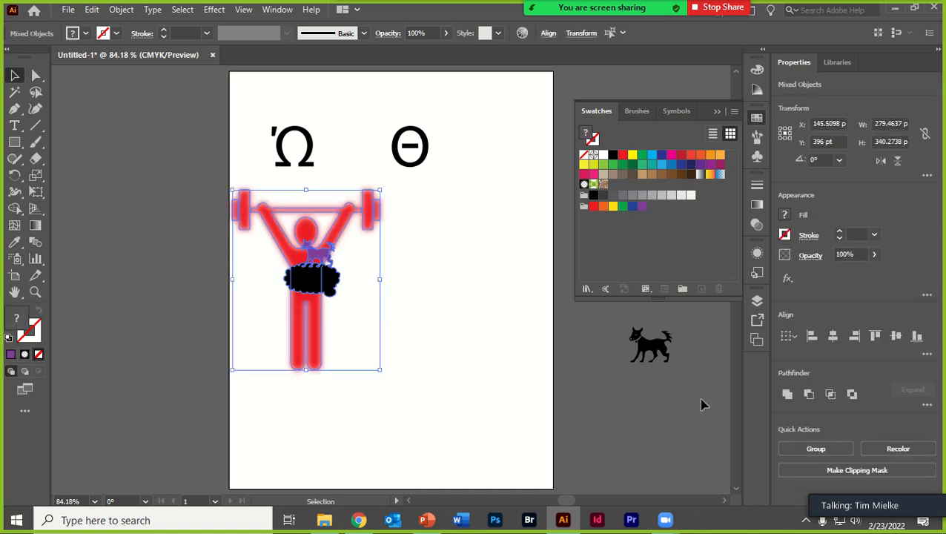
- Try Minus Front to cut the overlapping shapes out of the weightlifter, test moving the result, and undo it all
click(810, 398)
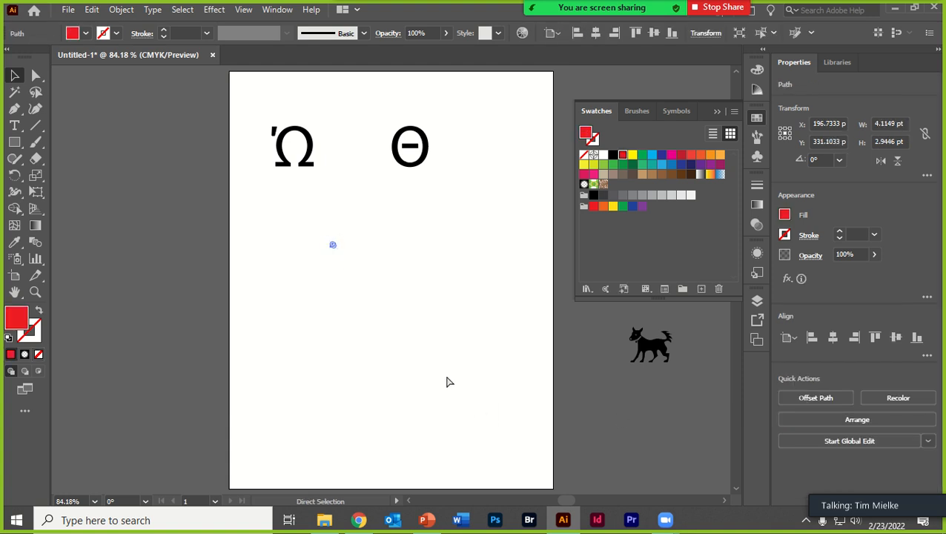
key(ctrl+z)
click(409, 351)
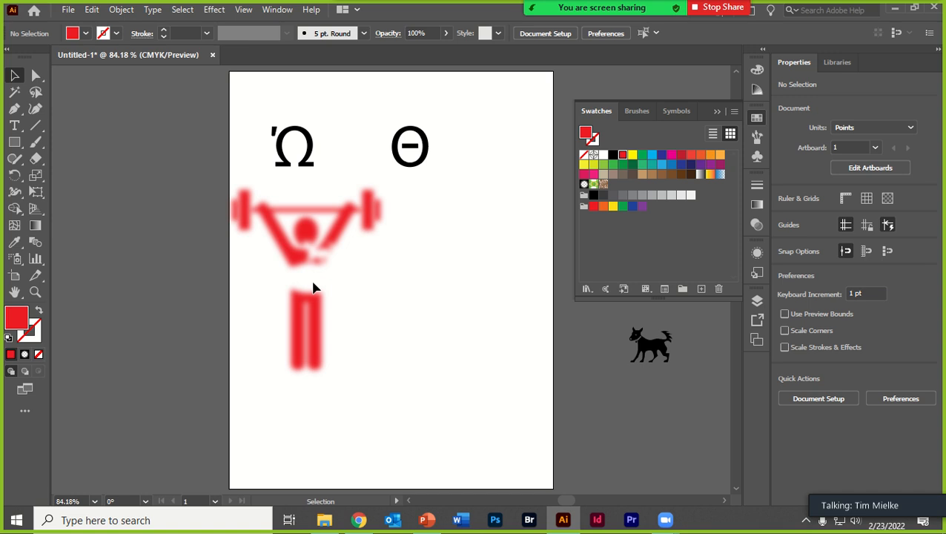
click(315, 291)
drag(275, 237, 349, 292)
key(ctrl+z)
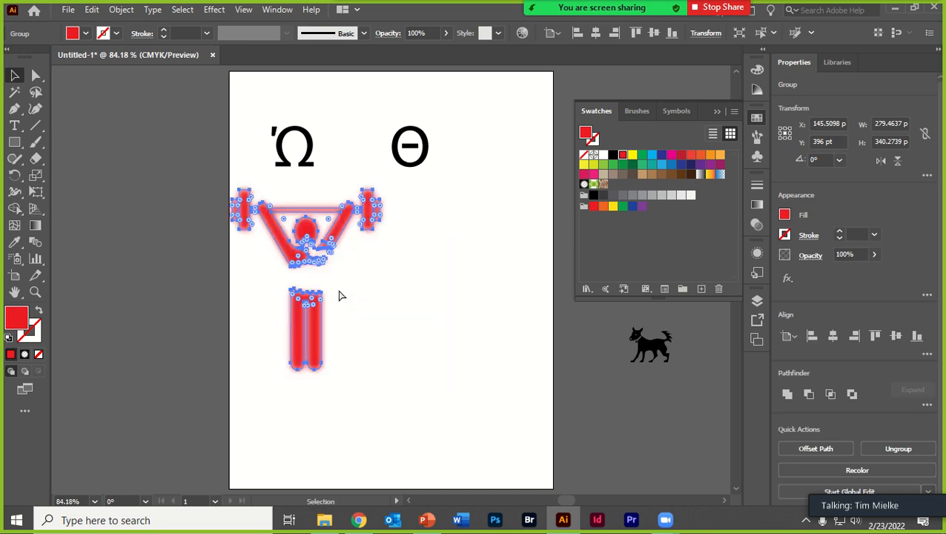
key(ctrl+z)
- Reselect the weightlifter and its overlapping shapes, try Intersect to keep only their common area, and undo it
mouse_move(427, 399)
mouse_down()
mouse_move(234, 208)
mouse_move(207, 194)
mouse_up()
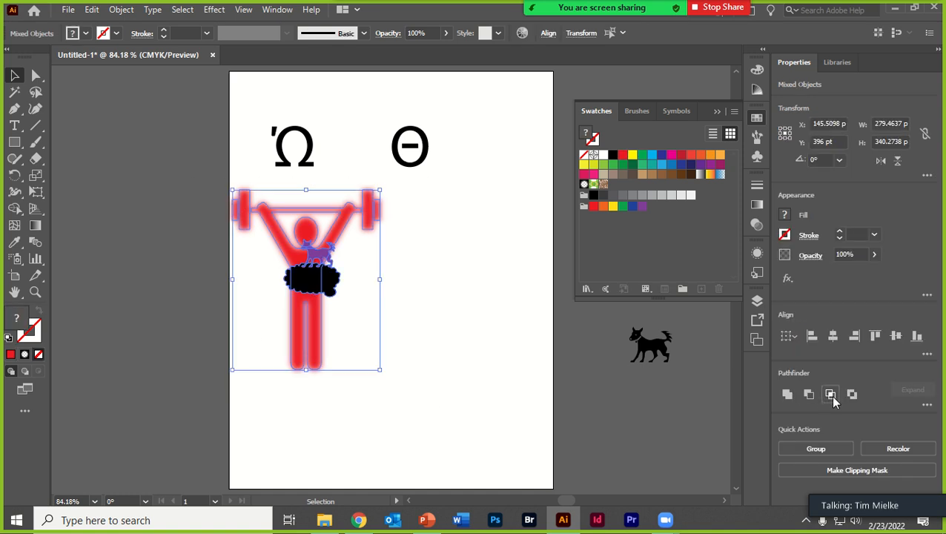
click(830, 394)
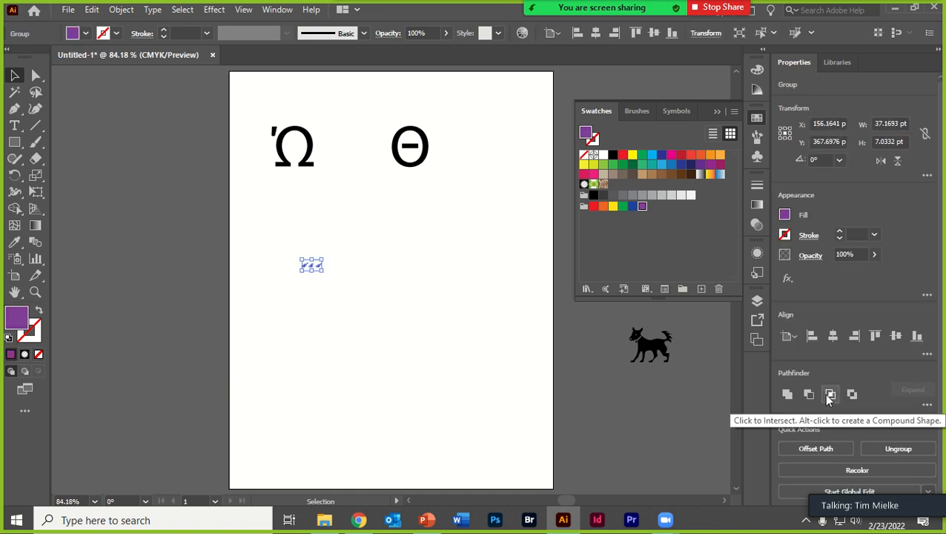
key(ctrl+z)
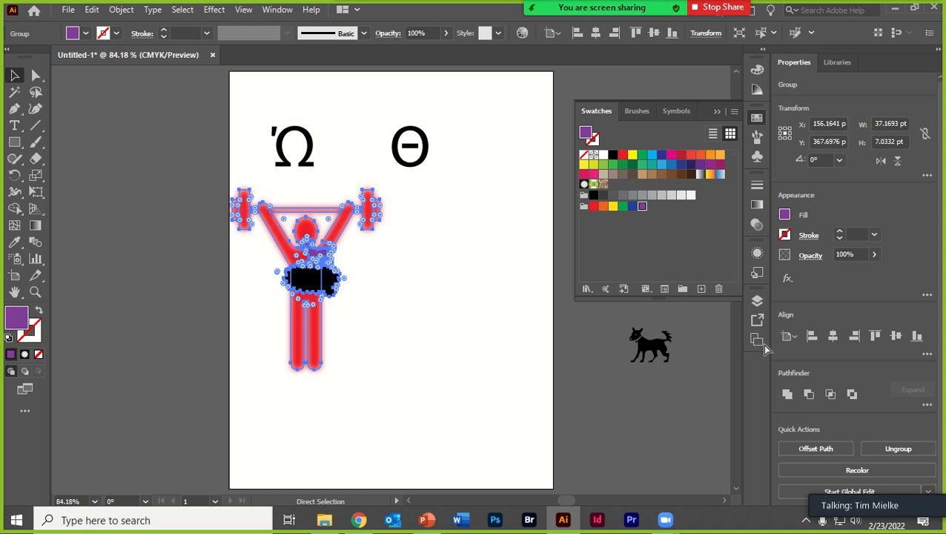
- Try the Exclude Pathfinder operation on the shapes and move the resulting figure to about X 237 pt, Y 466 pt
click(852, 398)
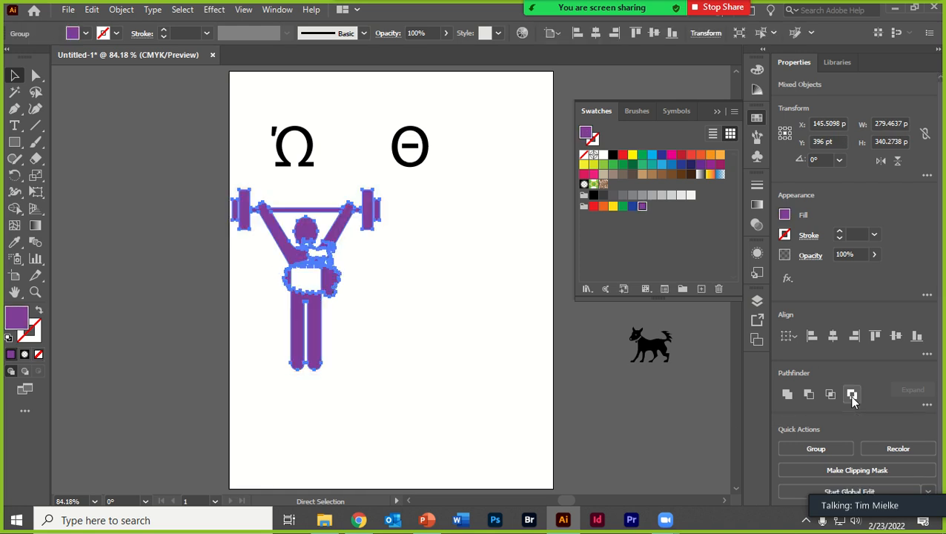
click(395, 342)
drag(306, 311, 376, 328)
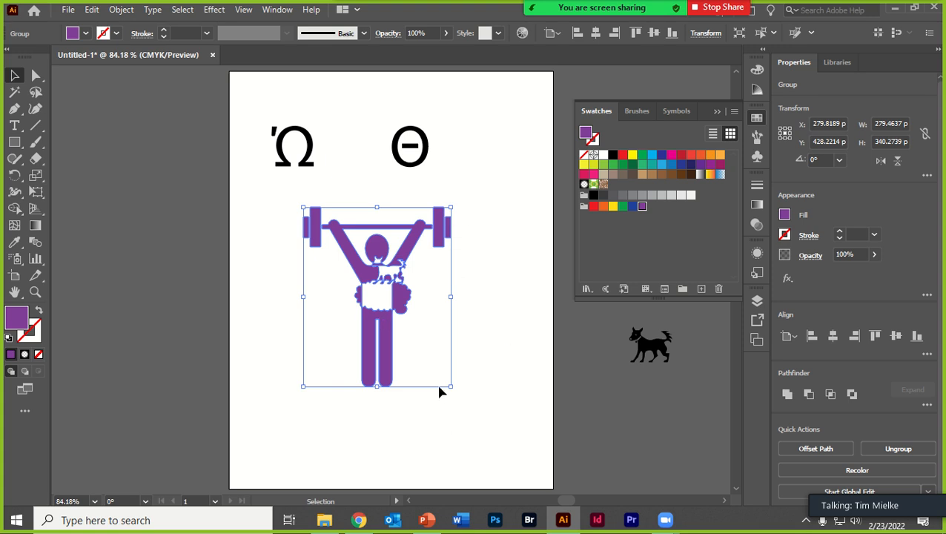
drag(373, 247, 345, 268)
- Ungroup the excluded figure and select its separate pieces one by one, including the torso, head, arm and barbell end
right_click(346, 261)
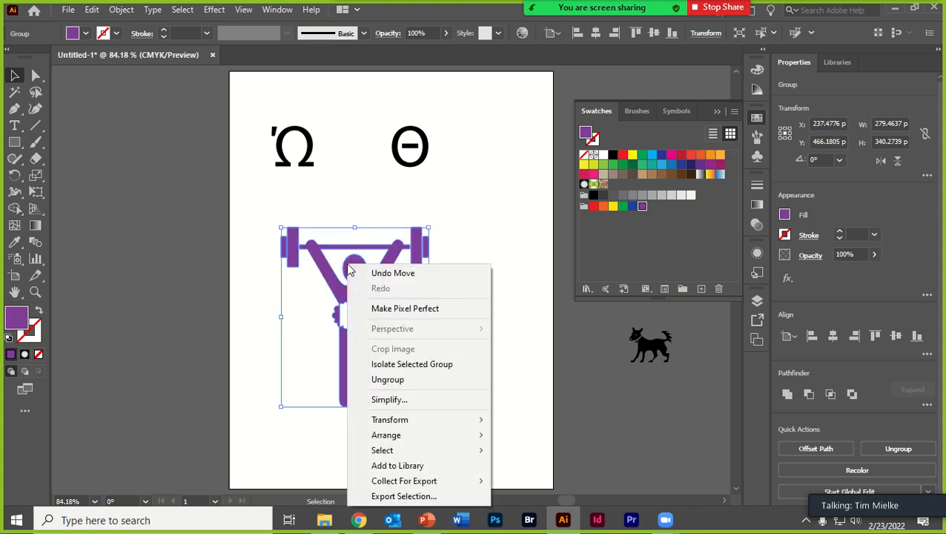
click(415, 380)
click(490, 406)
click(373, 294)
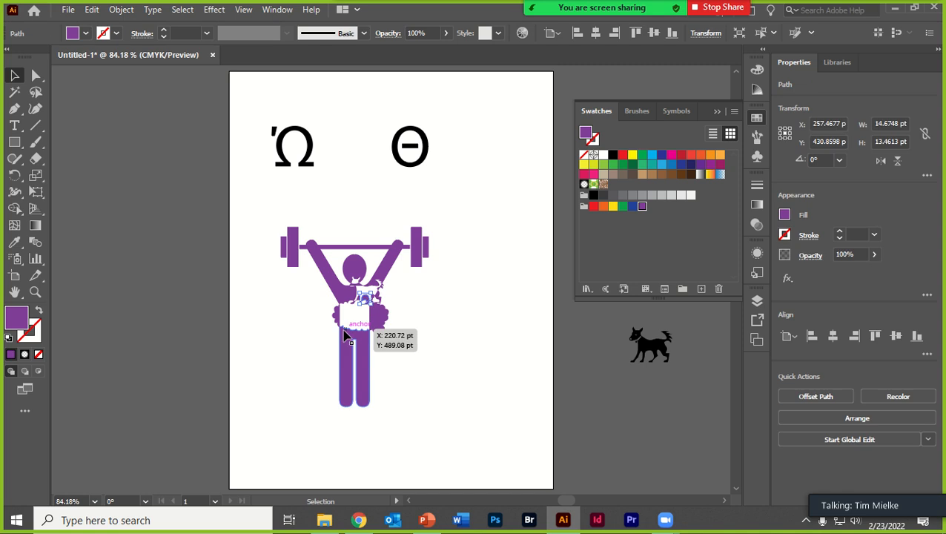
click(356, 322)
click(377, 318)
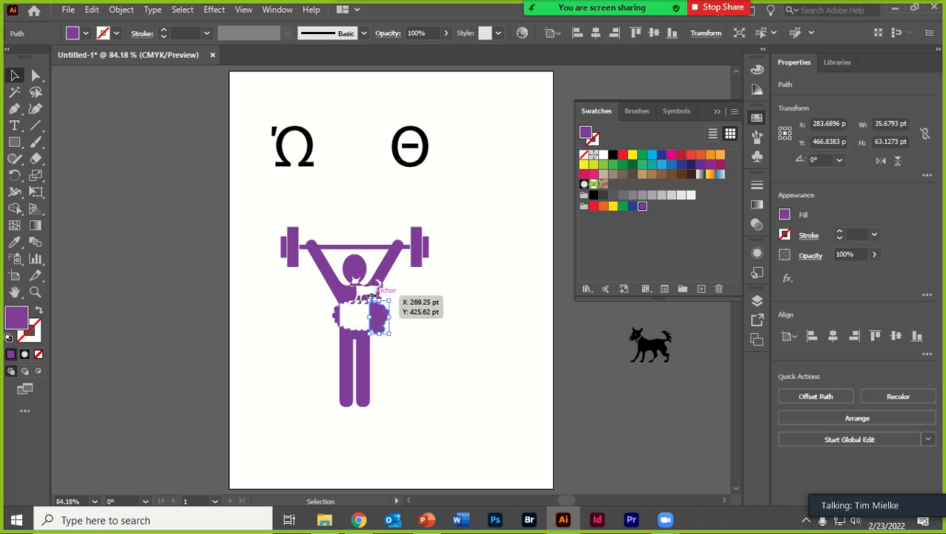
click(343, 287)
click(352, 267)
click(391, 267)
click(426, 250)
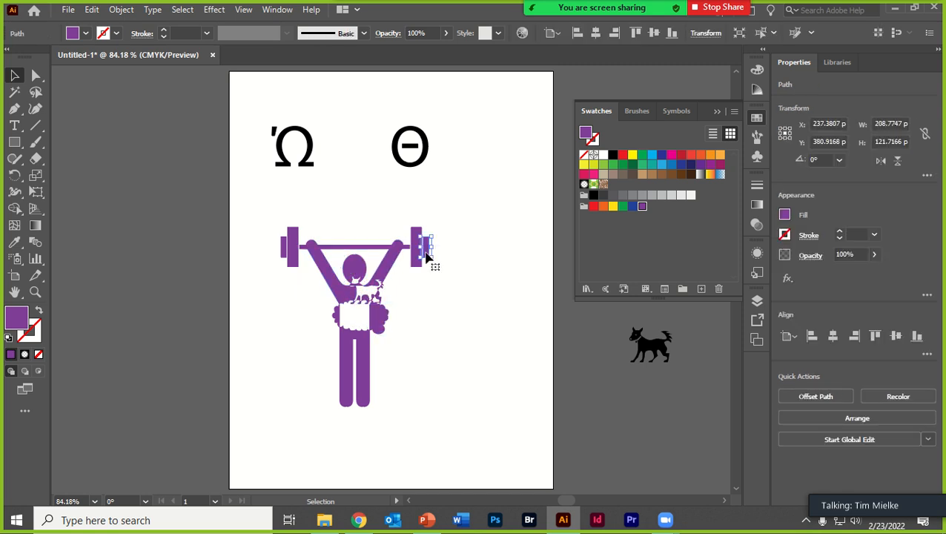
- Undo the ungrouping, the moves and the Exclude operation on the weightlifter figure
key(ctrl+z)
key(ctrl+z)
key(ctrl+z)
key(ctrl+z)
key(ctrl+z)
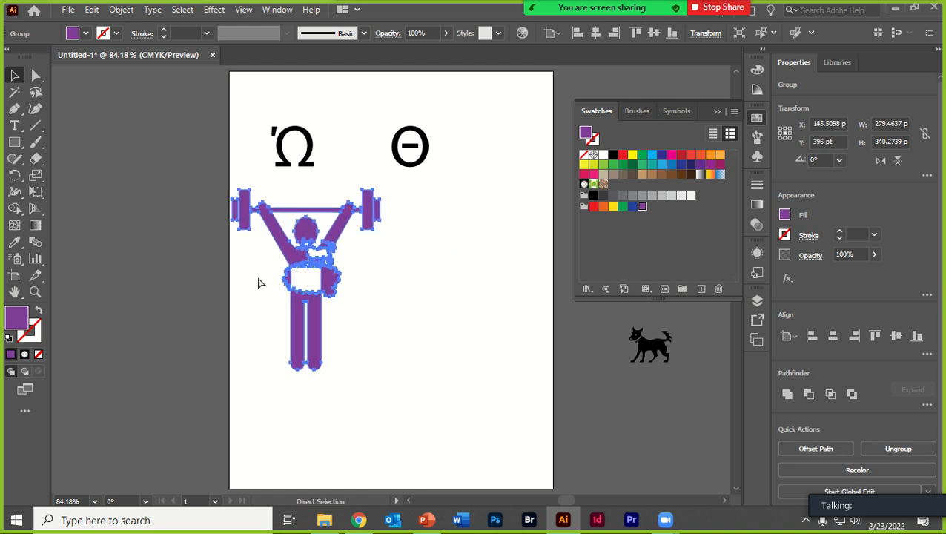
key(ctrl+z)
- Select all the weightlifter shapes, demonstrate Unite on them again, and undo the union
drag(488, 414, 202, 186)
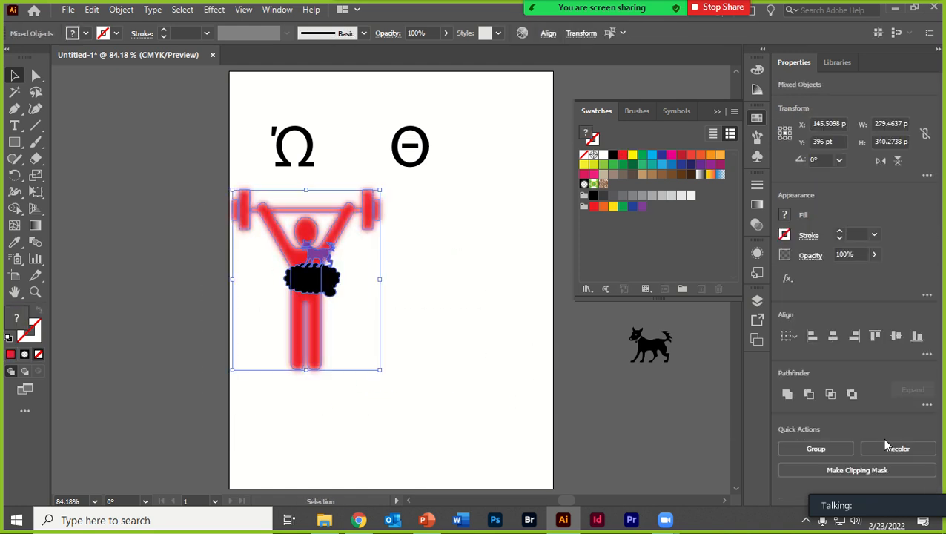
click(786, 394)
click(477, 426)
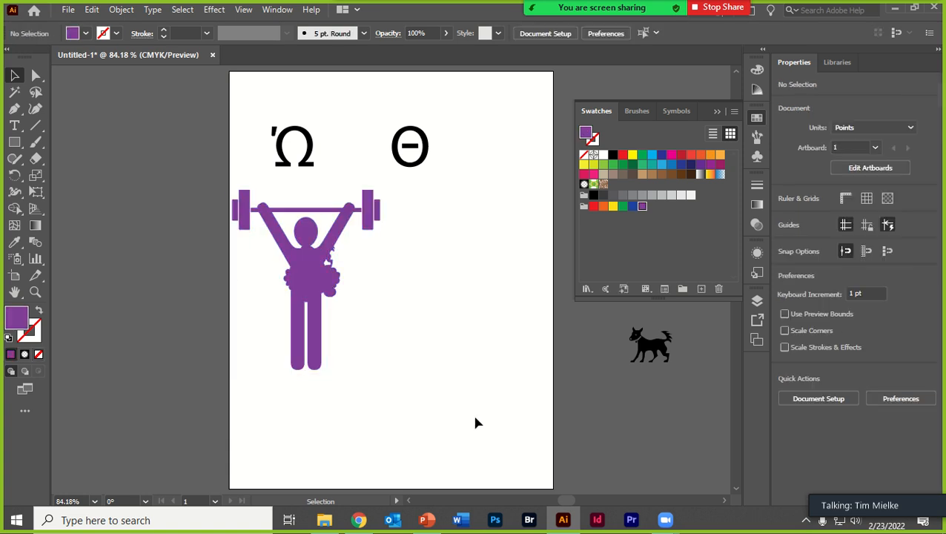
key(ctrl+z)
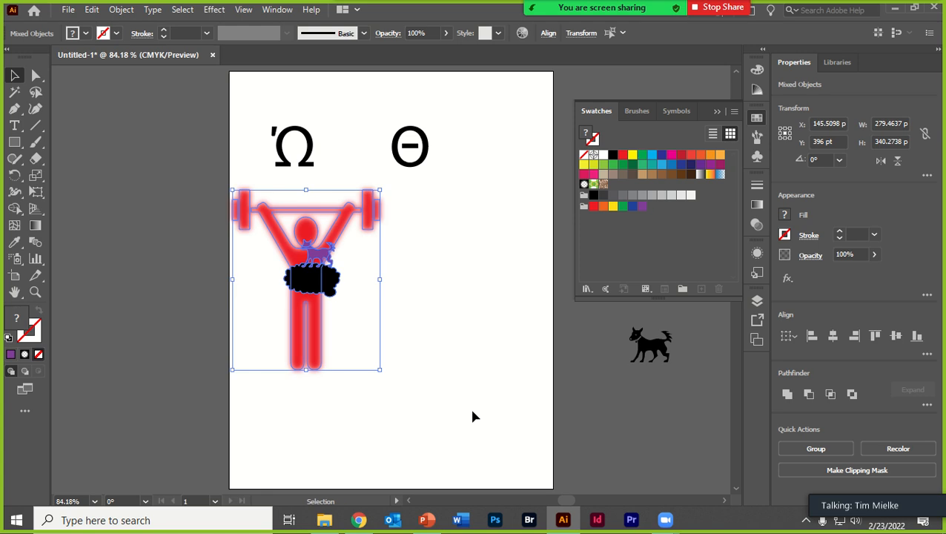